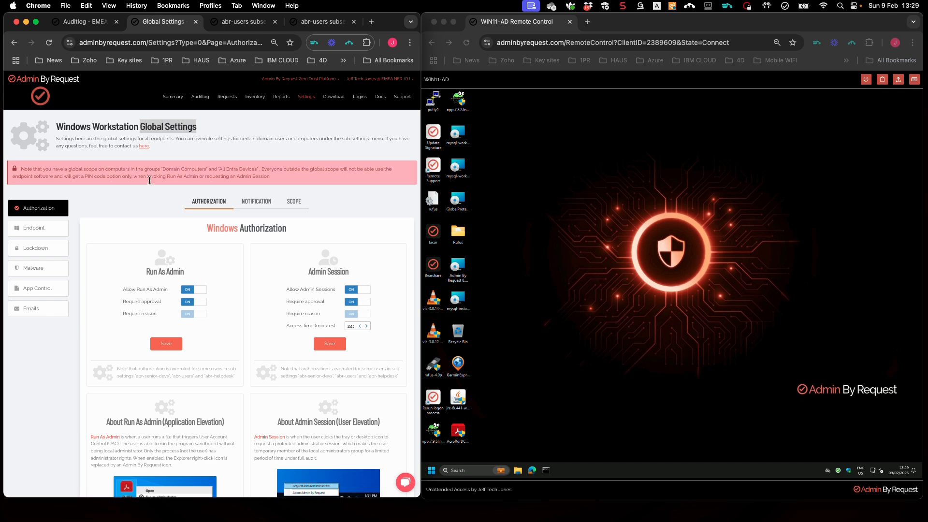
Review the global Windows pre-approved applications and the authorization settings of the abr-users sub settings
click(44, 292)
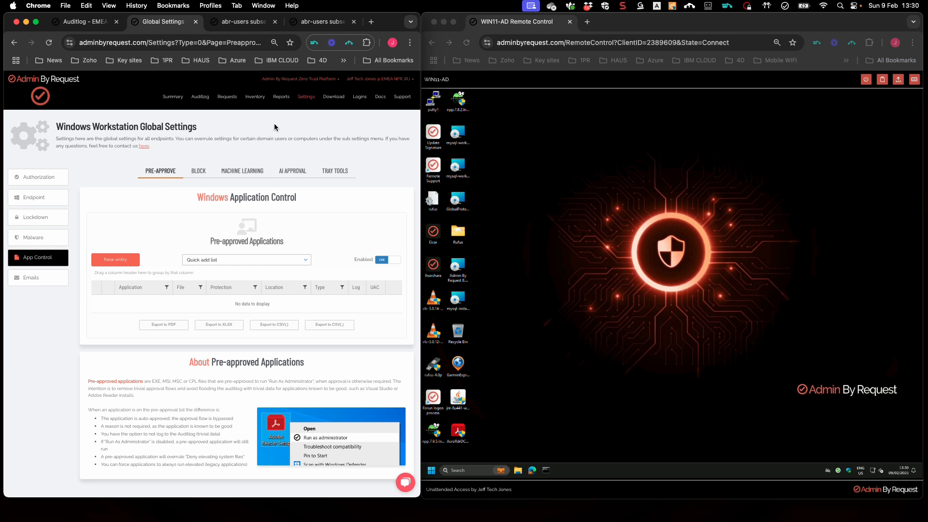
mouse_move(307, 96)
mouse_move(322, 161)
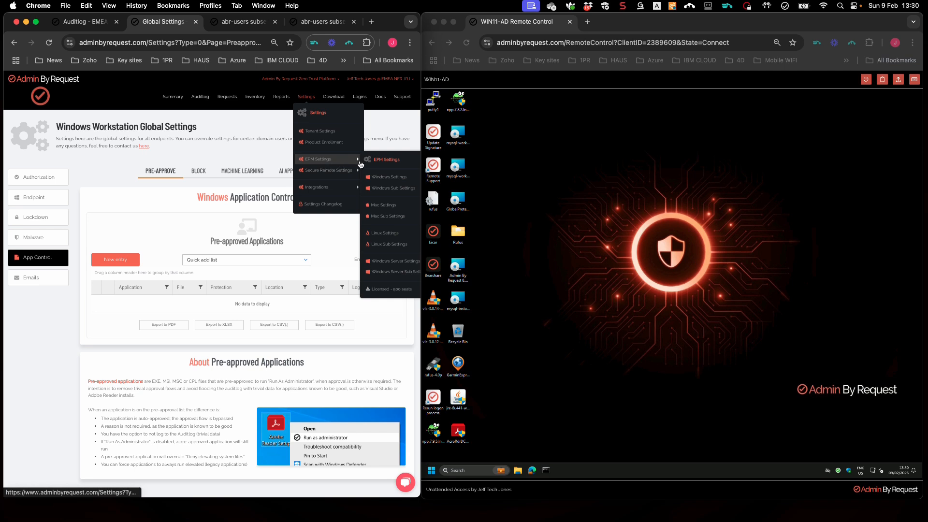
click(396, 192)
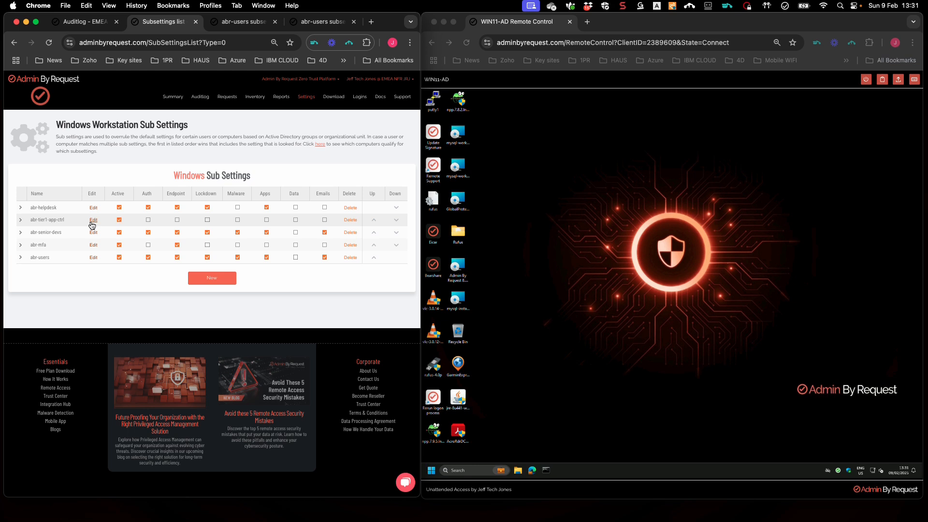
click(93, 258)
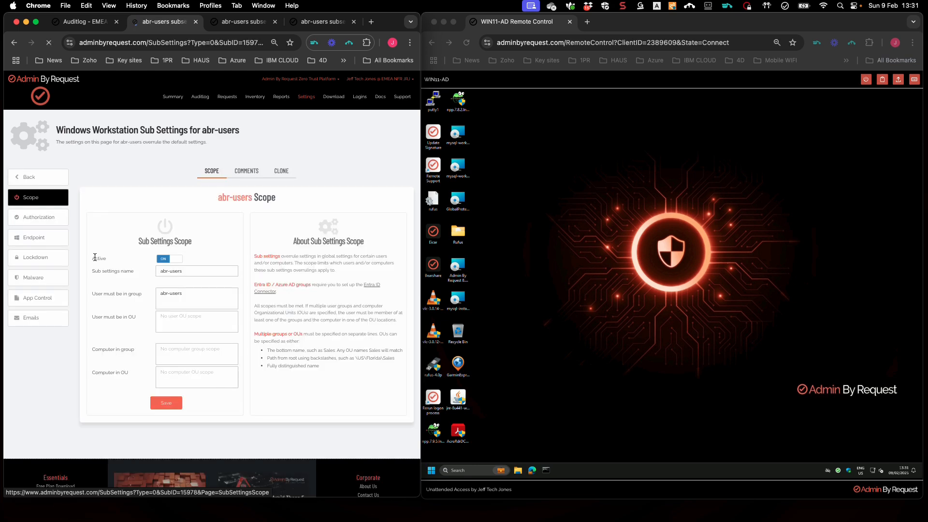
click(39, 218)
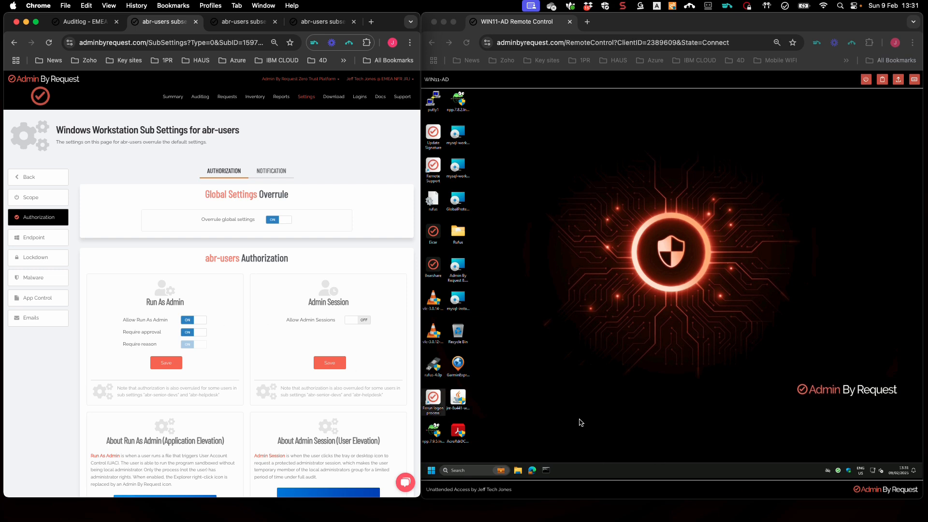
Launch rufus-4.0p in the WIN11-AD remote session and cancel the administrator access request
click(838, 472)
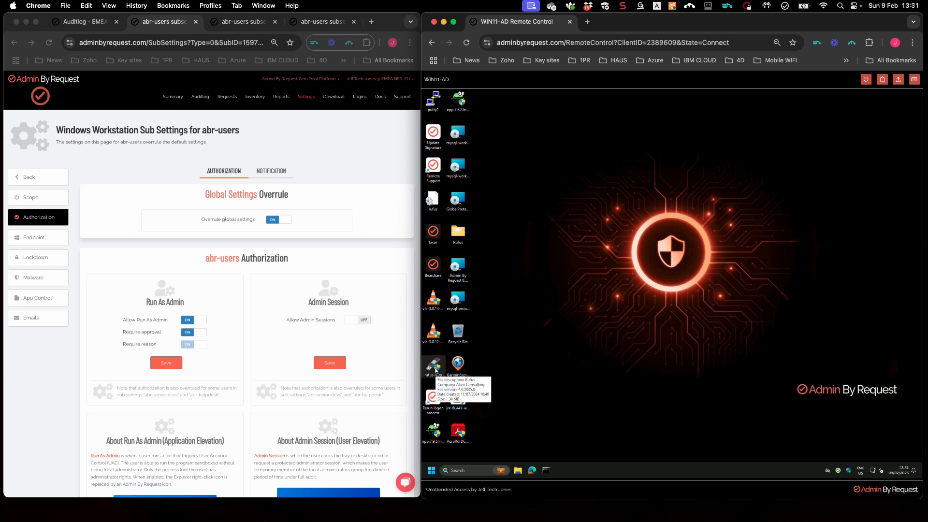
double_click(435, 370)
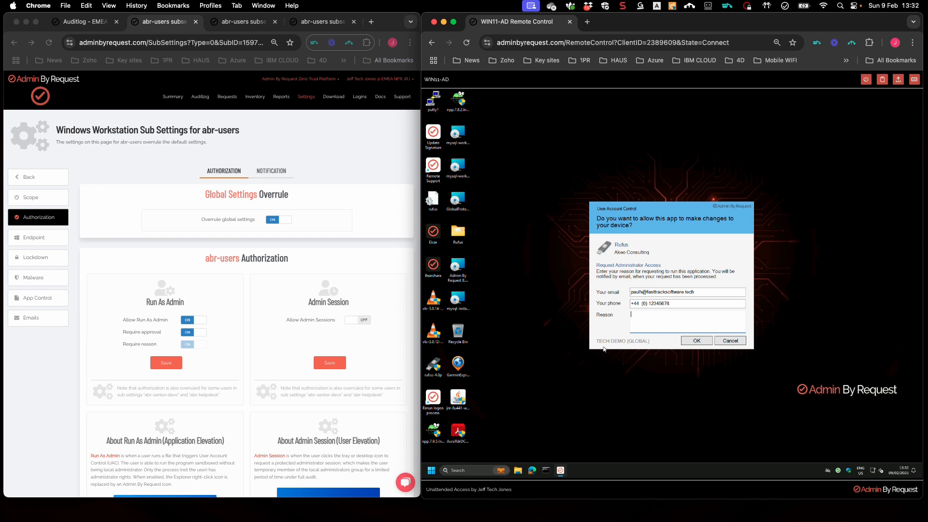
click(729, 341)
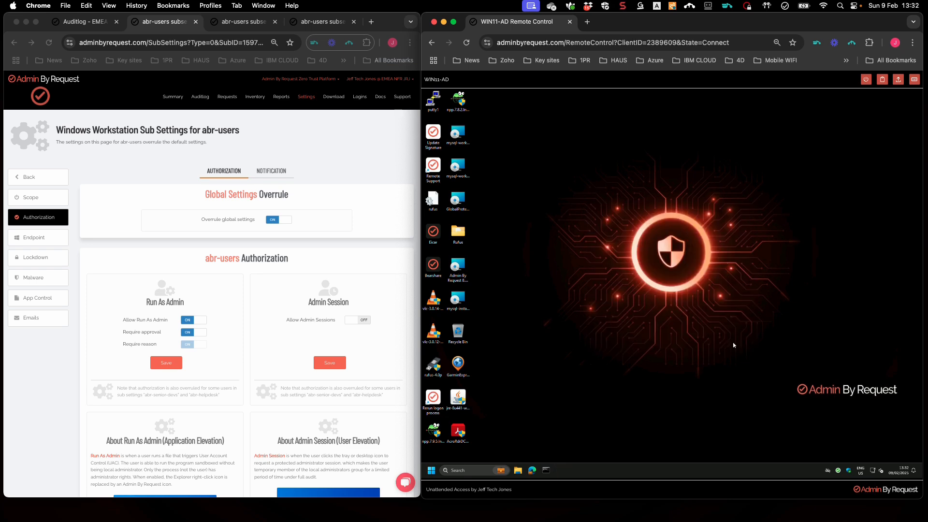
Open a blank pre-approved application entry in the App Control settings of the abr-tier1-app-ctrl Windows sub settings
click(306, 96)
mouse_move(330, 165)
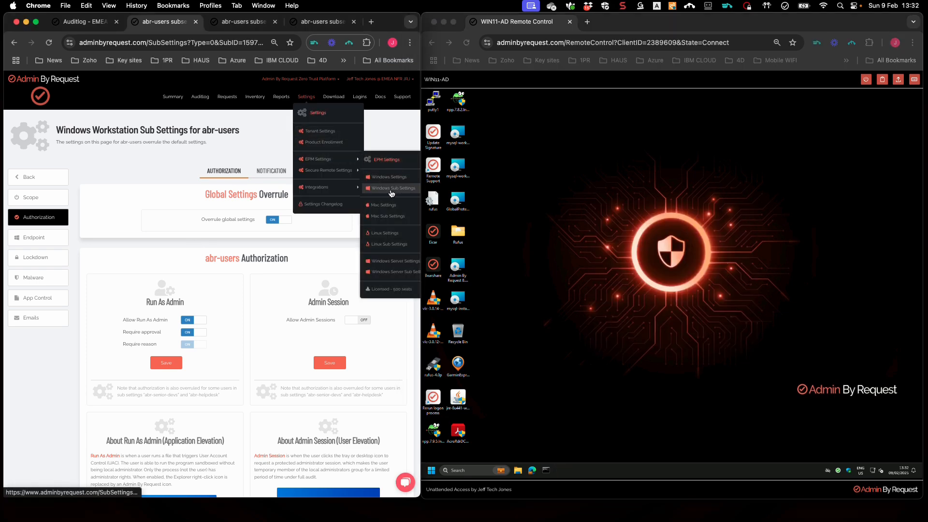
click(390, 189)
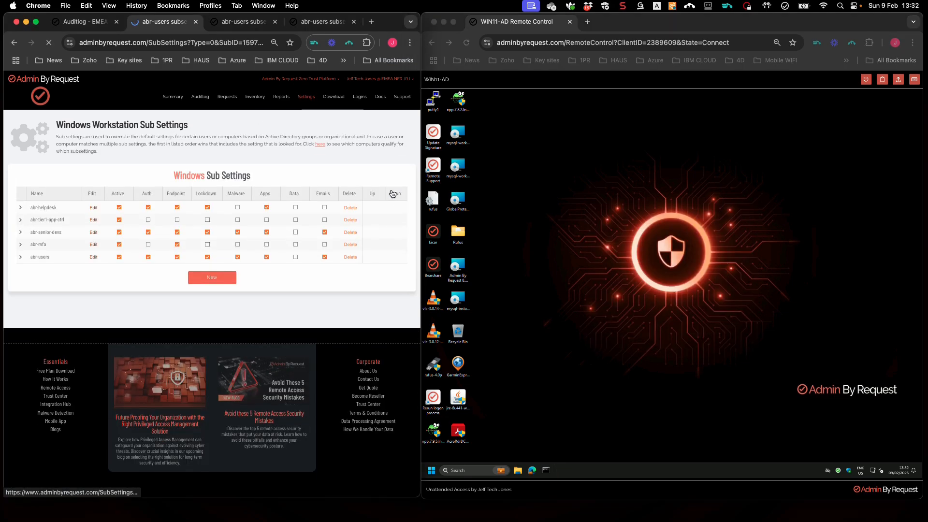
click(93, 219)
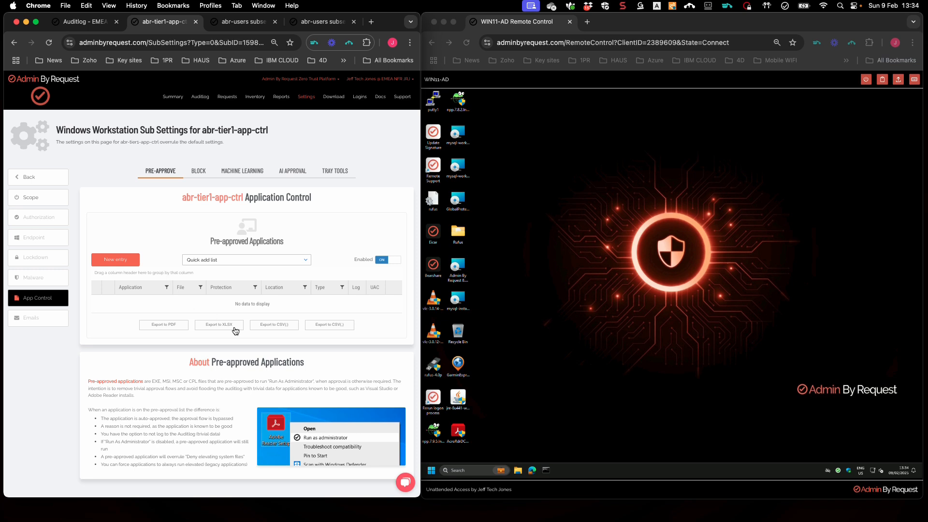
click(115, 263)
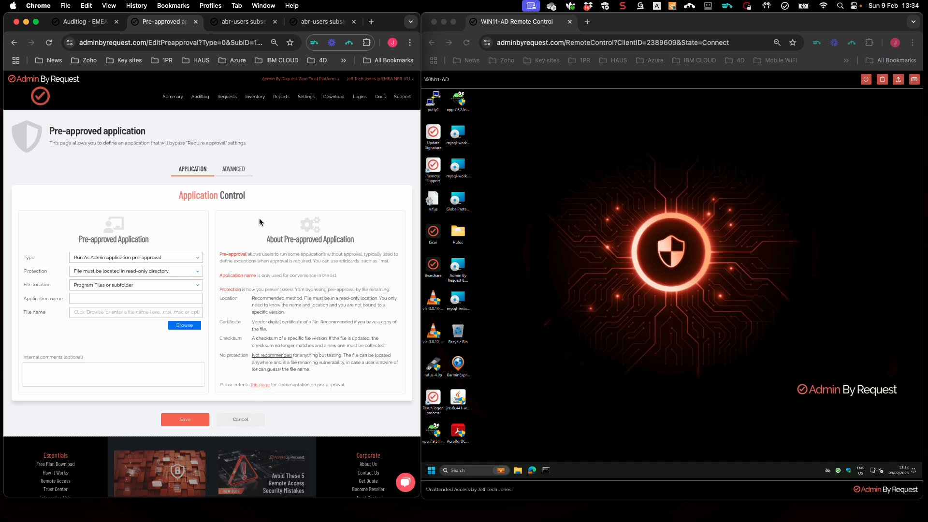
click(200, 98)
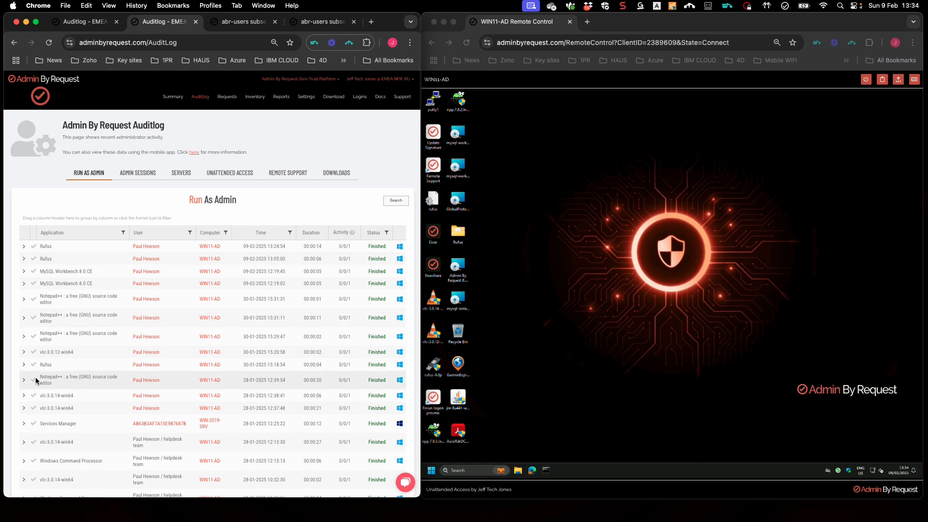
click(23, 367)
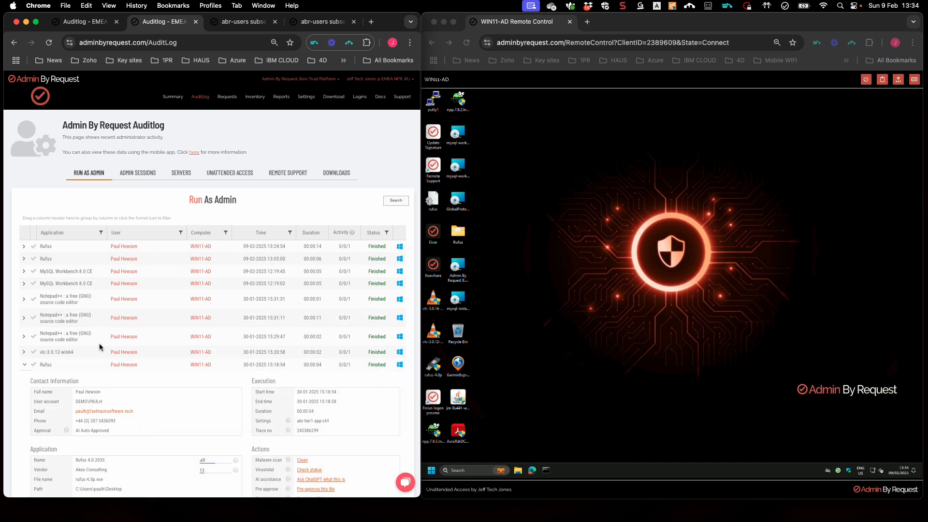
scroll(100, 344, down, 2)
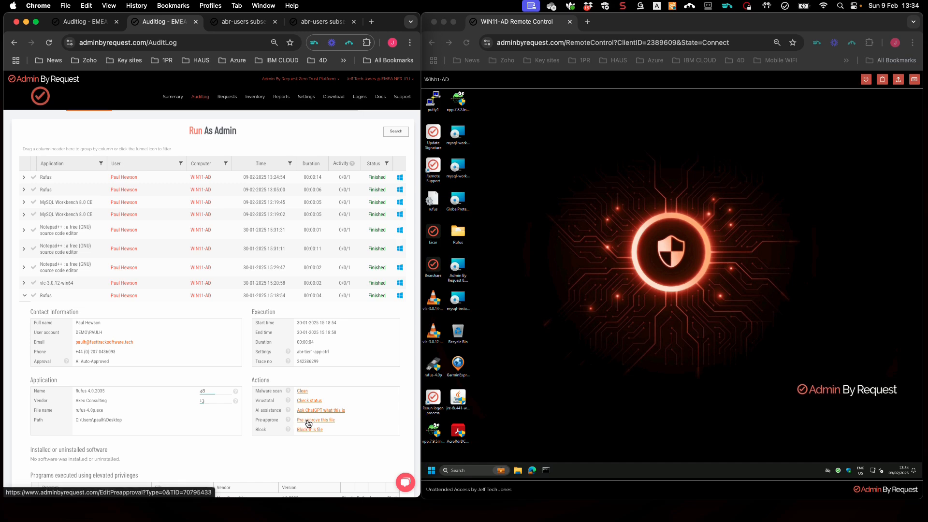
click(308, 420)
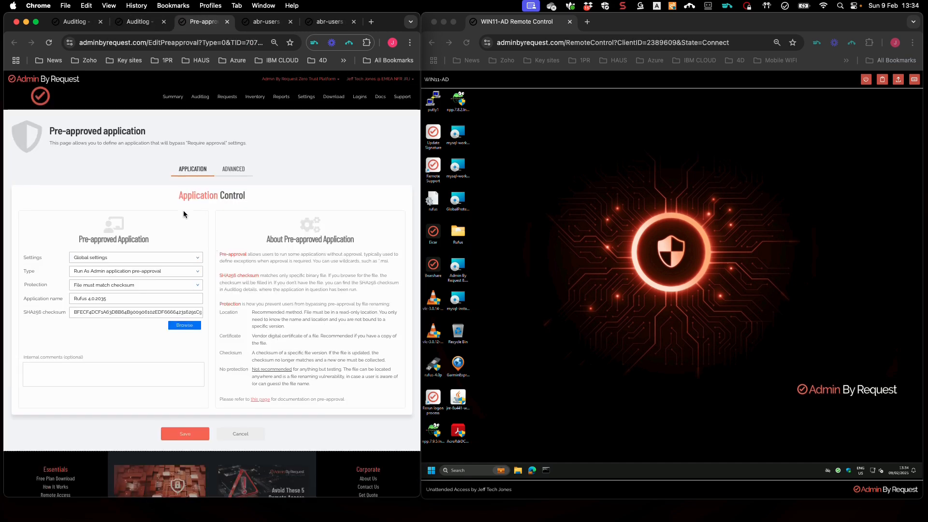
Assign the Rufus 4.0.2035 pre-approval to the abr-tier1-app-ctrl sub settings and save it
click(195, 258)
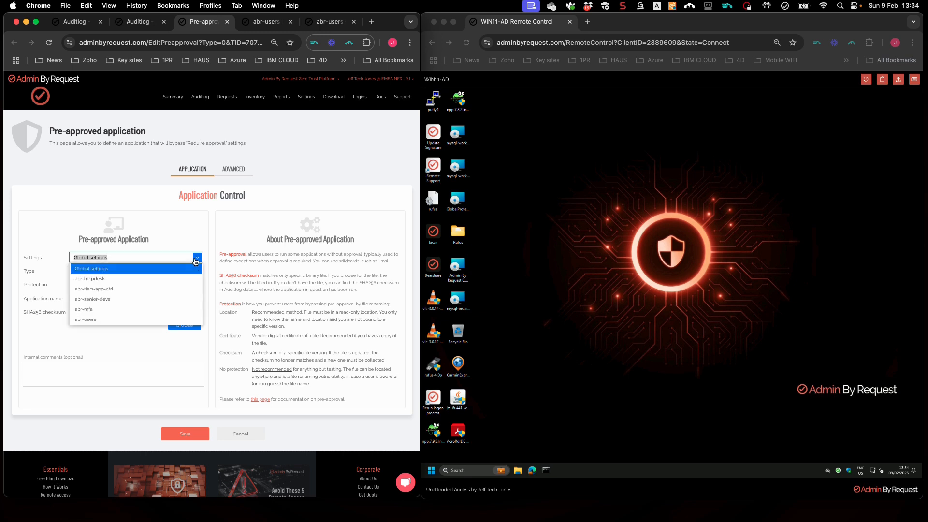
click(152, 290)
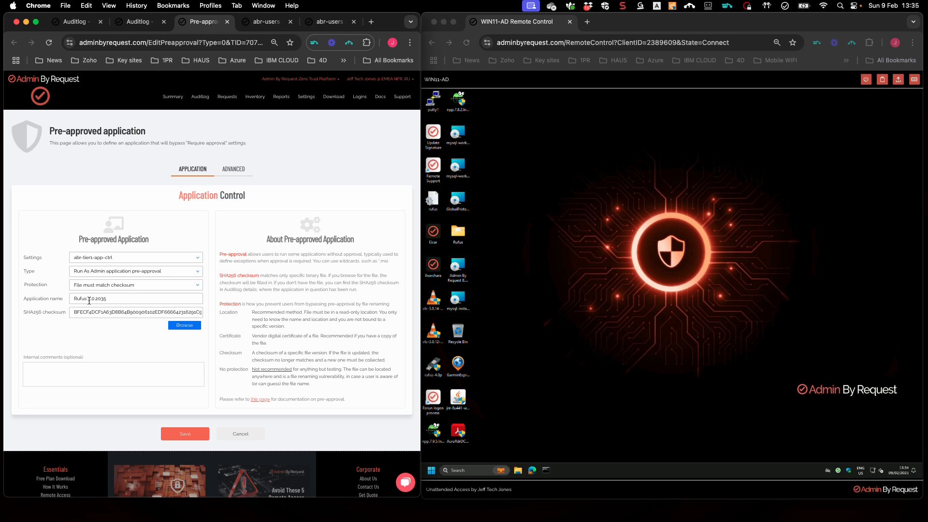
drag(88, 299, 106, 299)
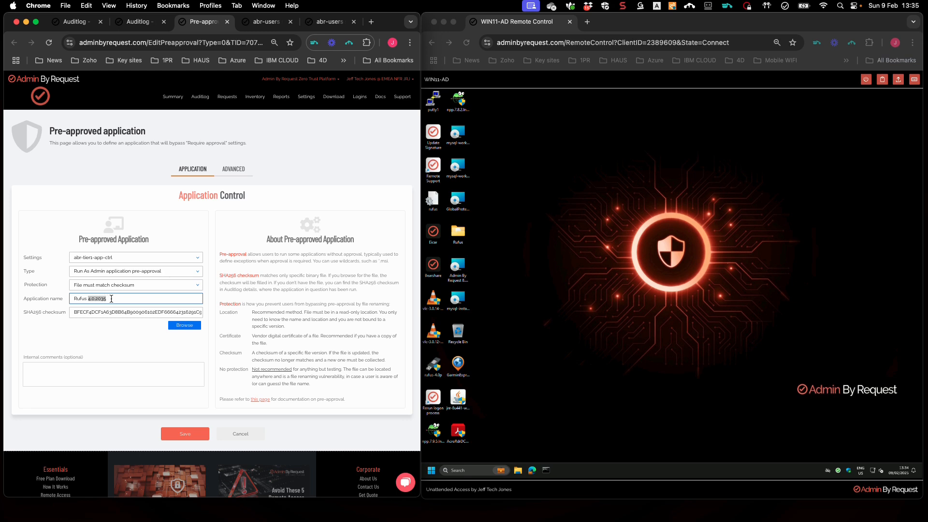
click(61, 251)
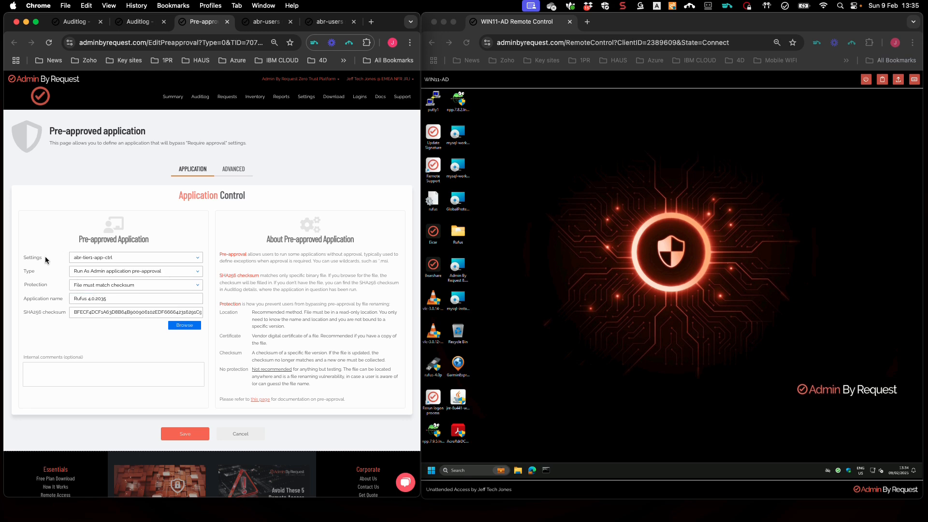
click(186, 435)
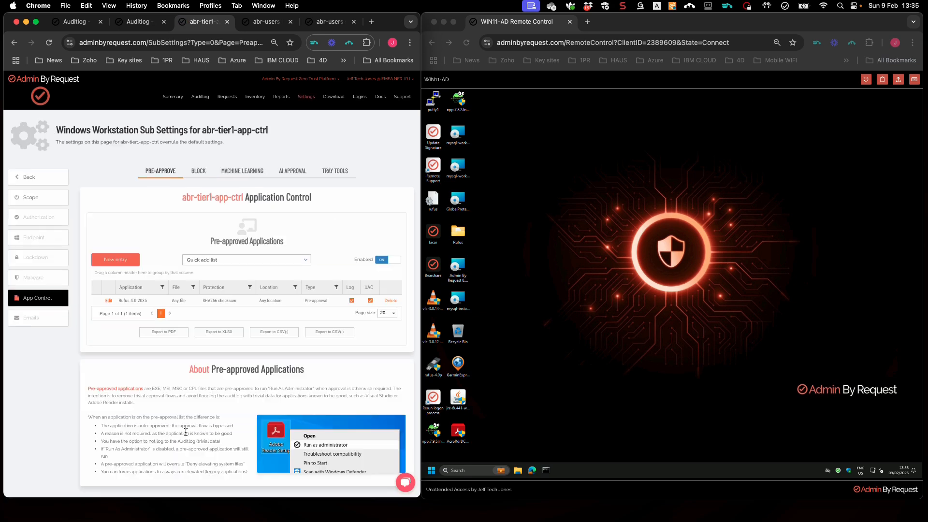
Switch to the WIN11-AD remote session, run rufus-4.0p, allow the elevation, and close Rufus
click(719, 445)
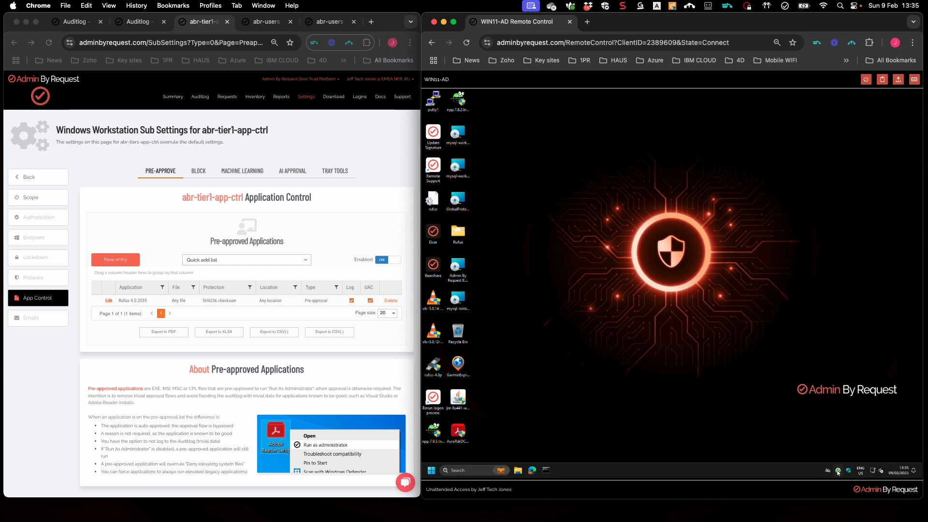
double_click(434, 366)
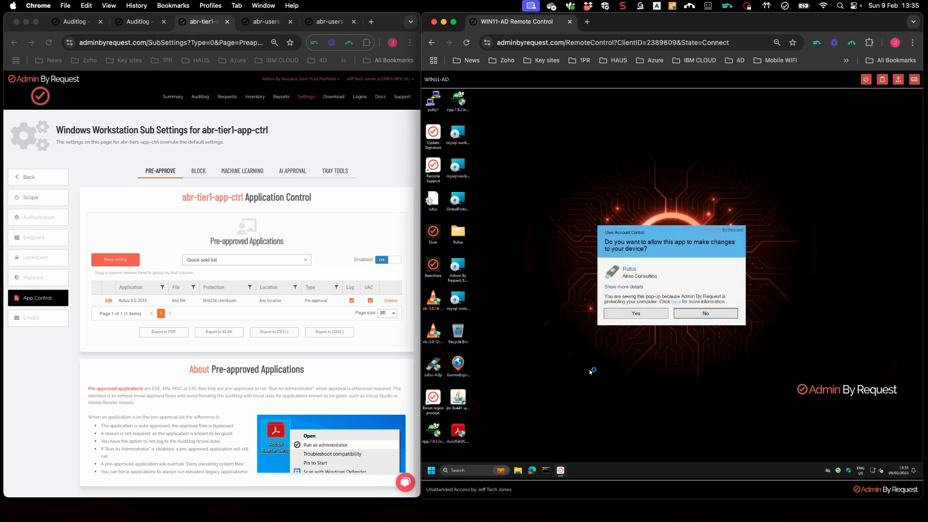
click(636, 314)
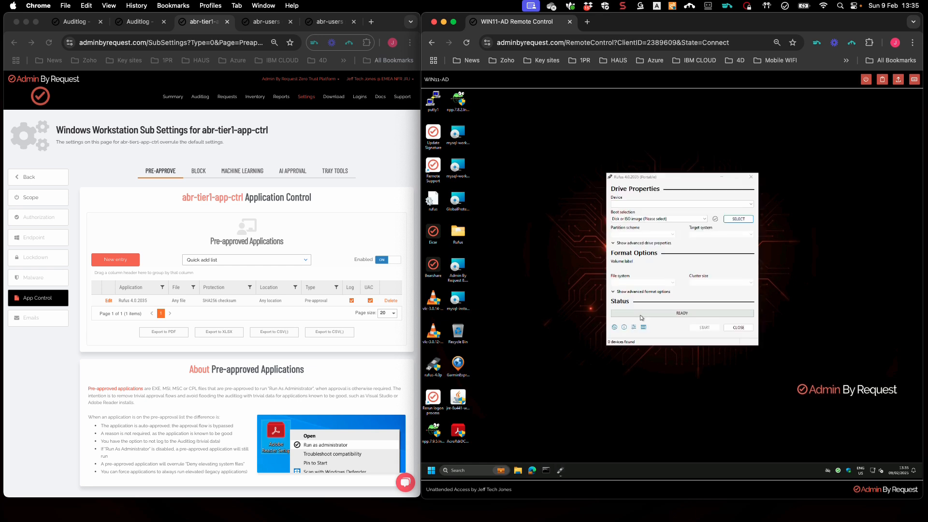
drag(699, 178, 667, 183)
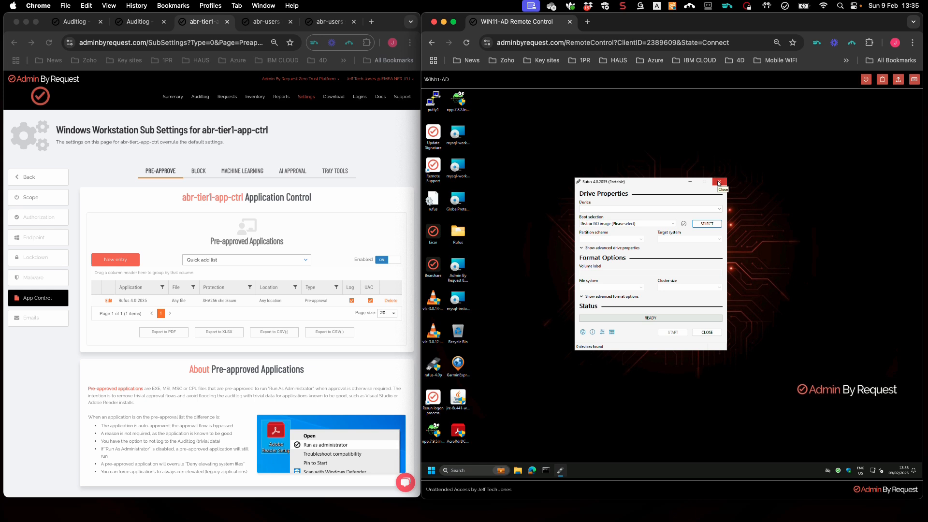
click(717, 183)
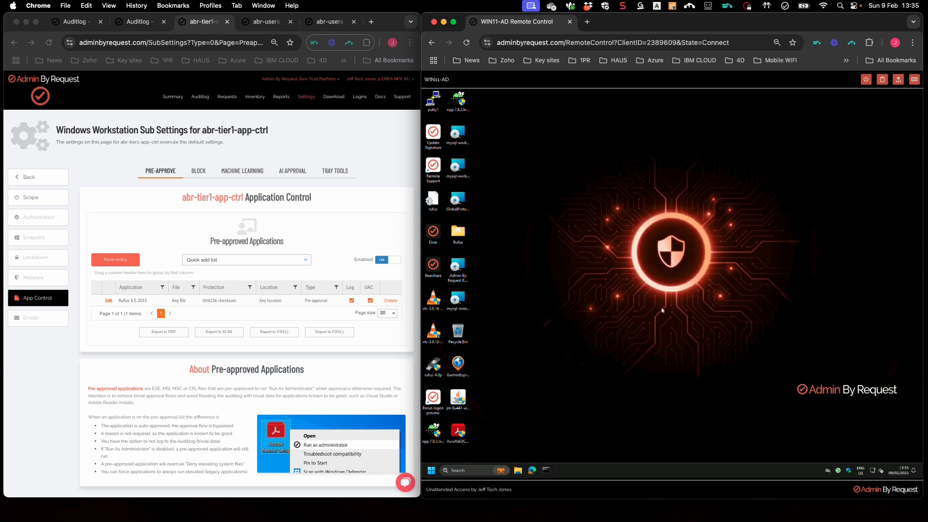
Turn off user confirmation in the advanced settings of the Rufus 4.0.2035 pre-approval and save it
click(356, 234)
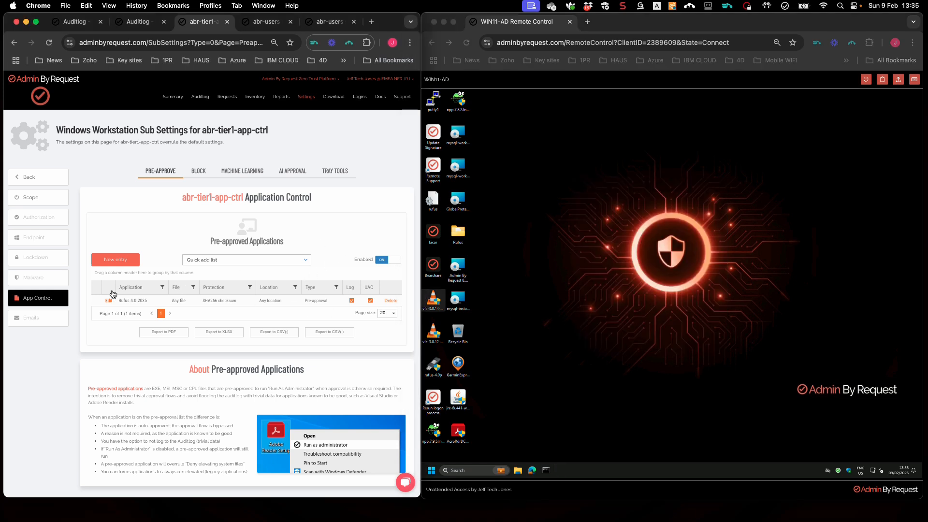
click(108, 301)
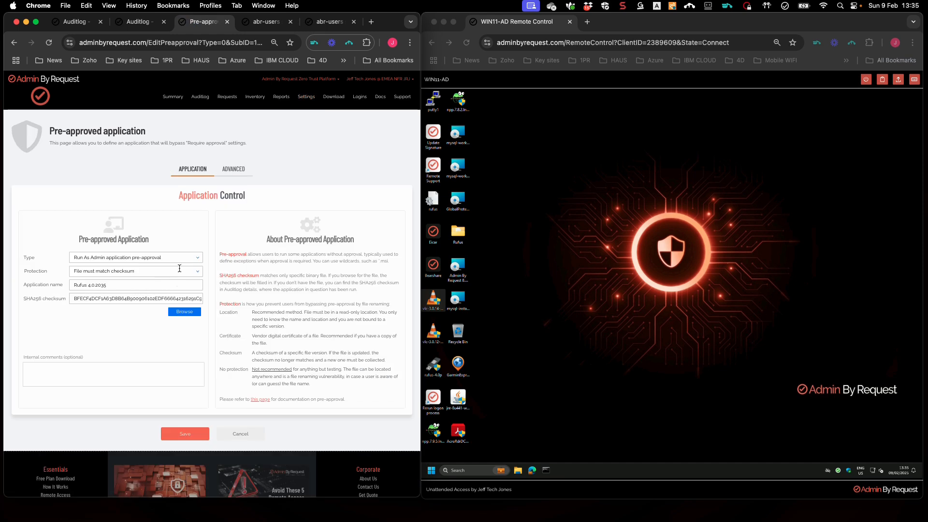
click(233, 172)
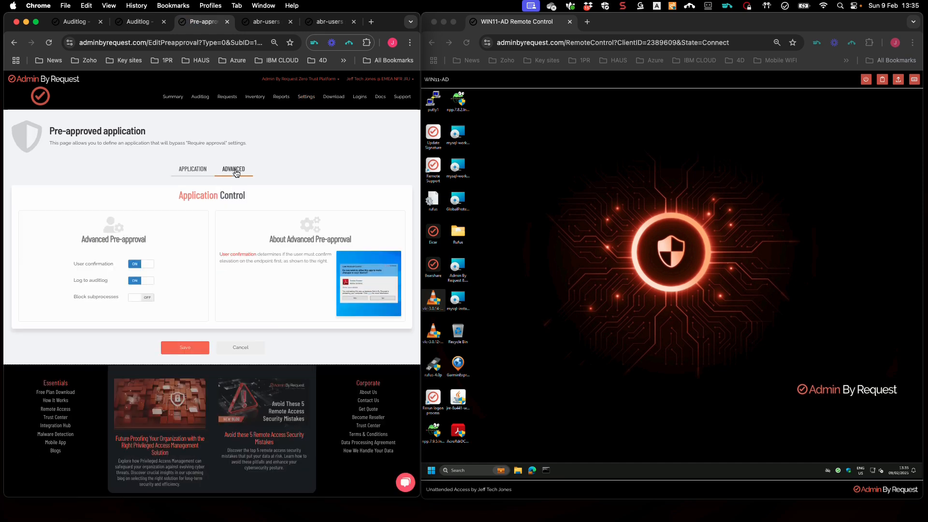
click(144, 264)
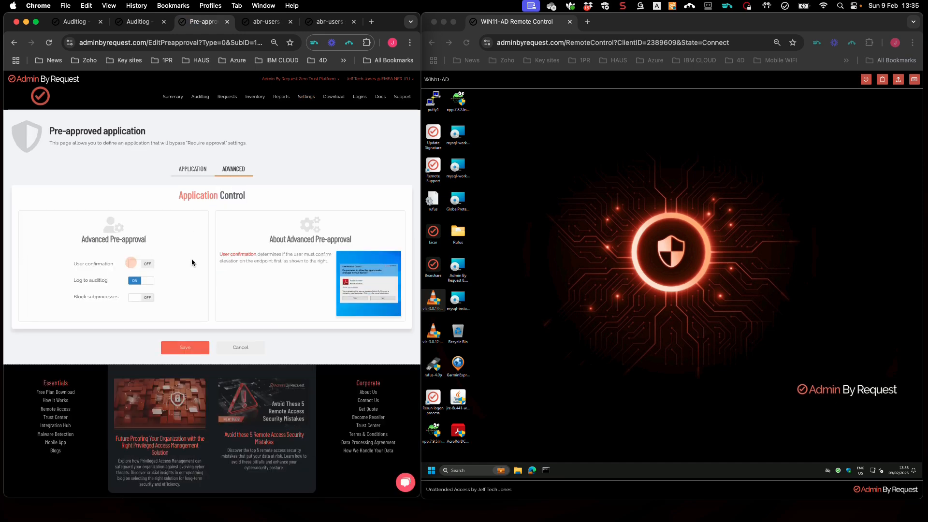
click(187, 348)
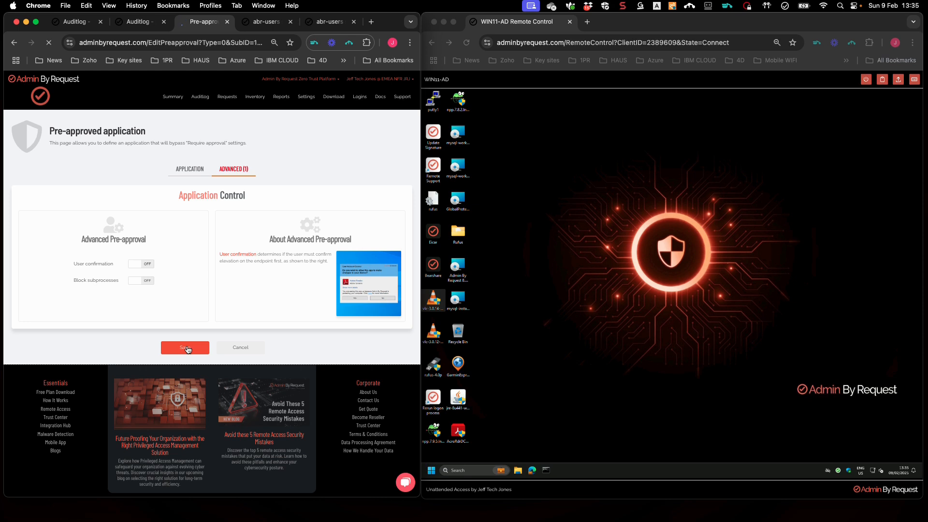
Run rufus-4.0p again in the WIN11-AD remote session, close it, and return to the pre-approved applications list
click(568, 397)
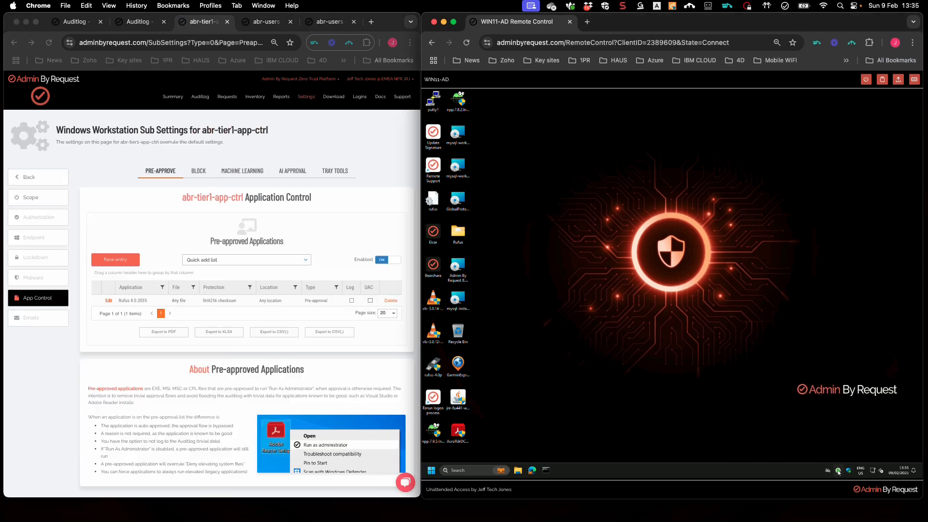
double_click(431, 368)
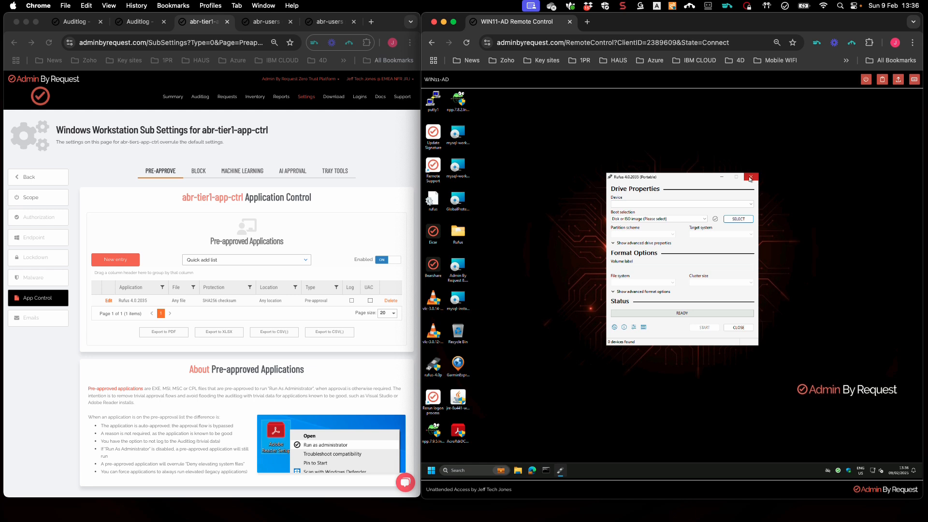
click(749, 177)
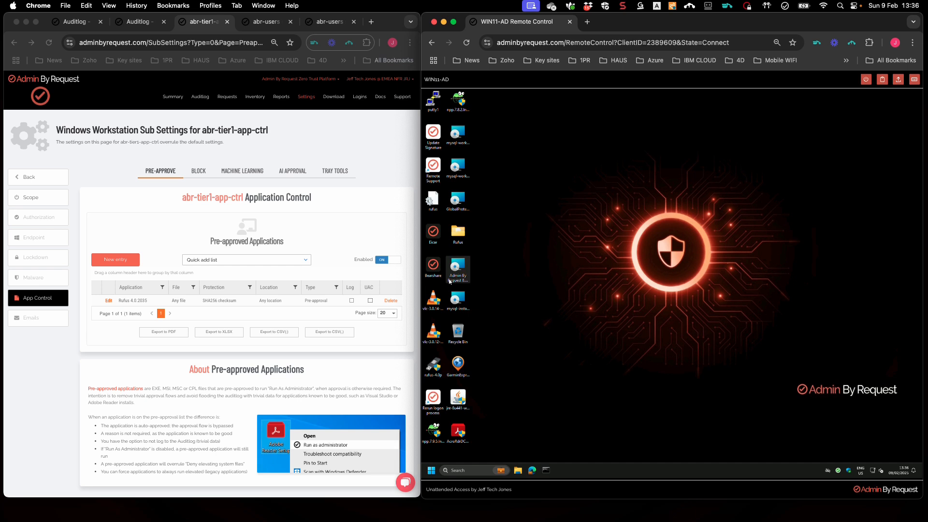
click(155, 303)
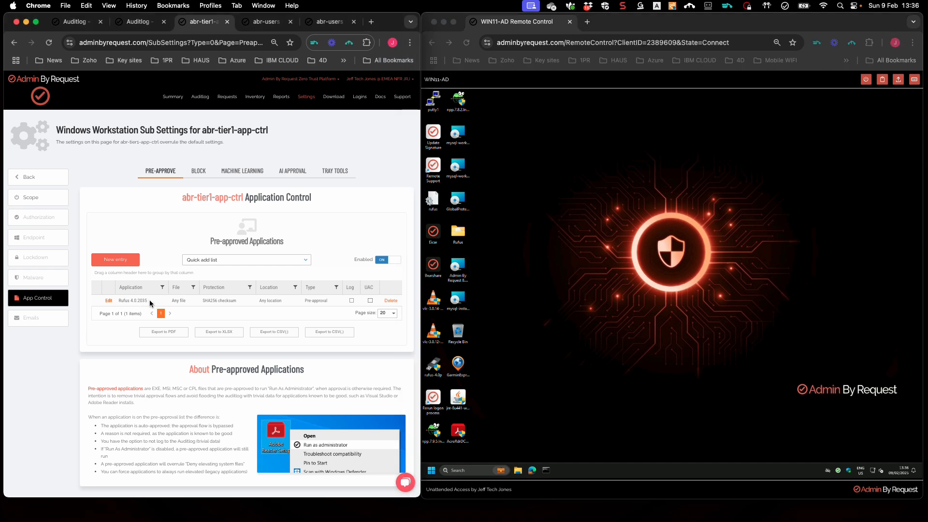
Delete the Rufus 4.0.2035 pre-approval from the abr-tier1-app-ctrl sub settings and confirm the deletion
click(390, 301)
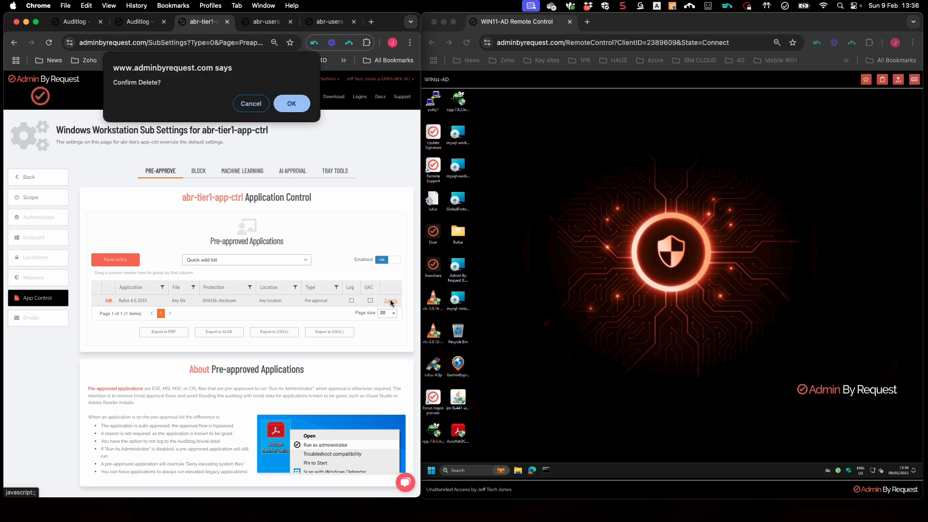
click(292, 106)
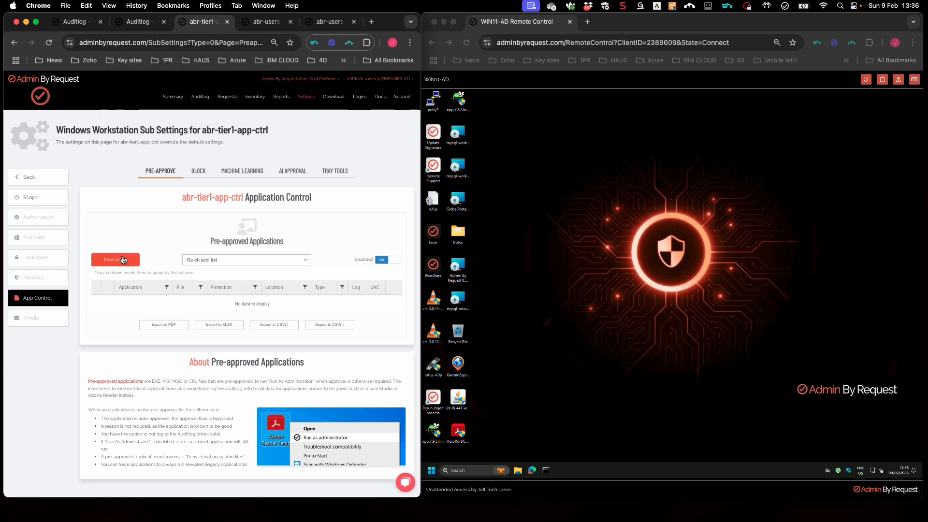
click(201, 98)
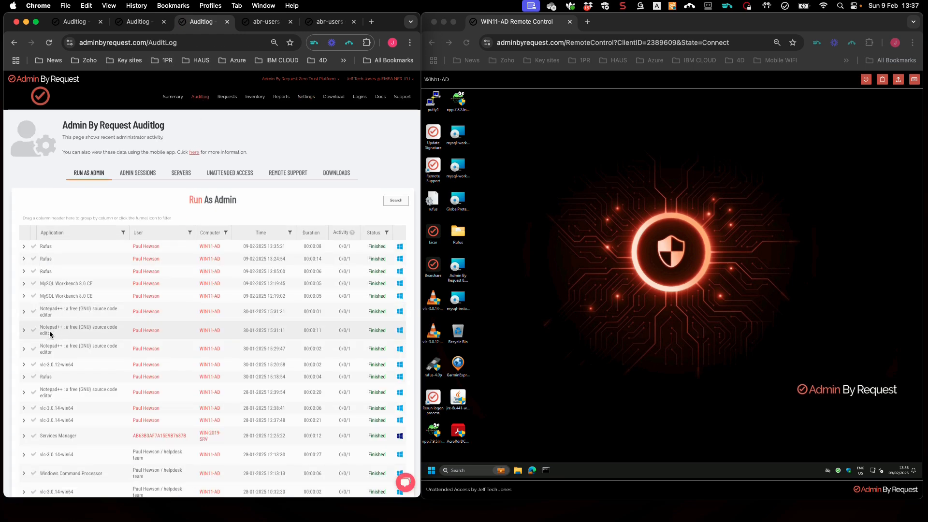
click(24, 331)
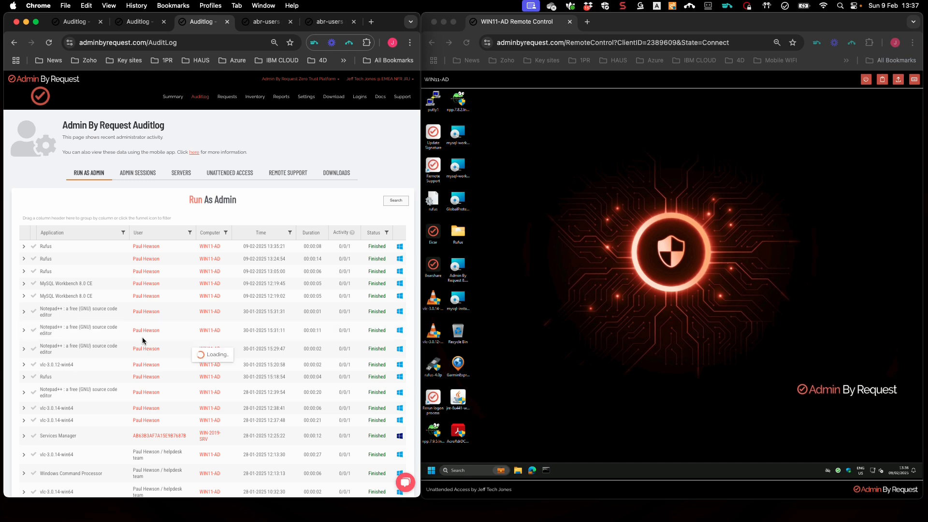
scroll(142, 341, down, 1)
scroll(142, 340, down, 2)
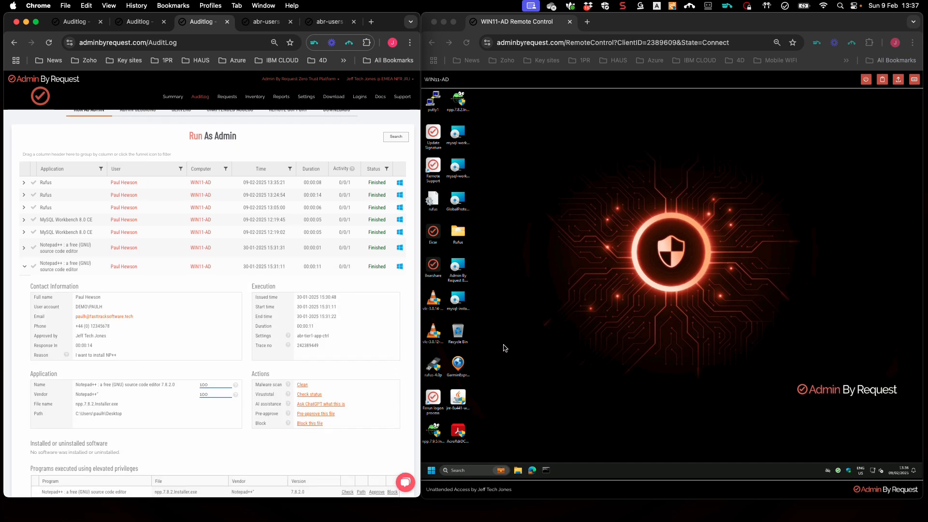
Run the npp.7.9.5 installer in the WIN11-AD remote session and cancel the administrator access request
click(534, 344)
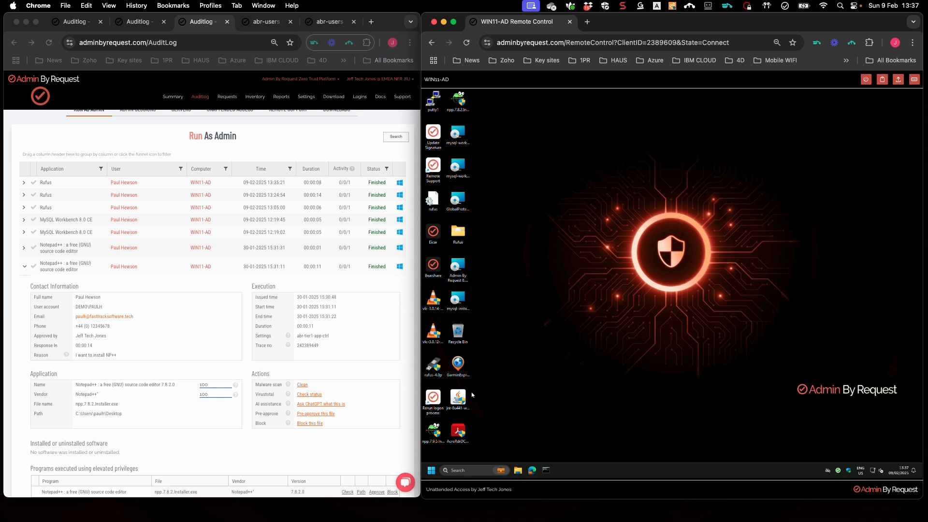
click(434, 431)
double_click(435, 432)
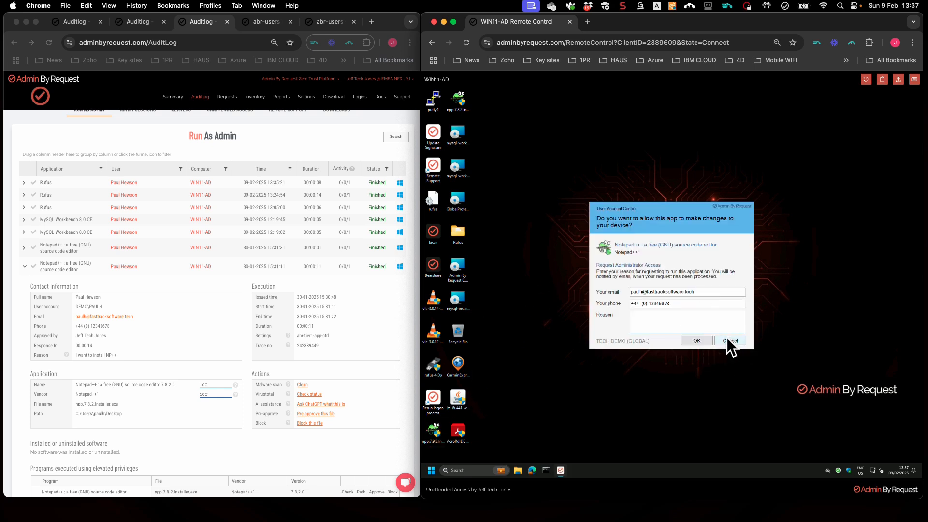
click(729, 340)
Start a pre-approval from the Notepad++ 7.8.2.0 audit entry for abr-tier1-app-ctrl, with protection "File must match digital certificate"
click(311, 414)
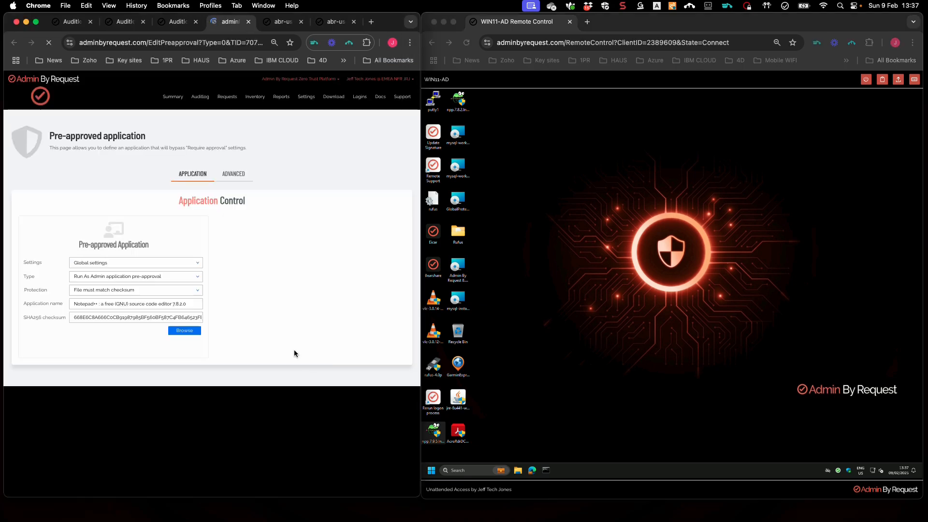
click(195, 258)
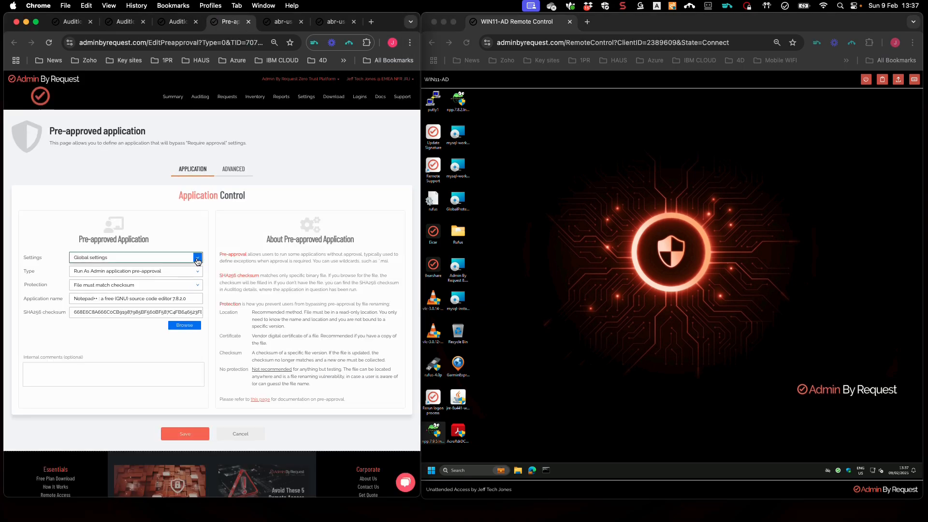
click(146, 287)
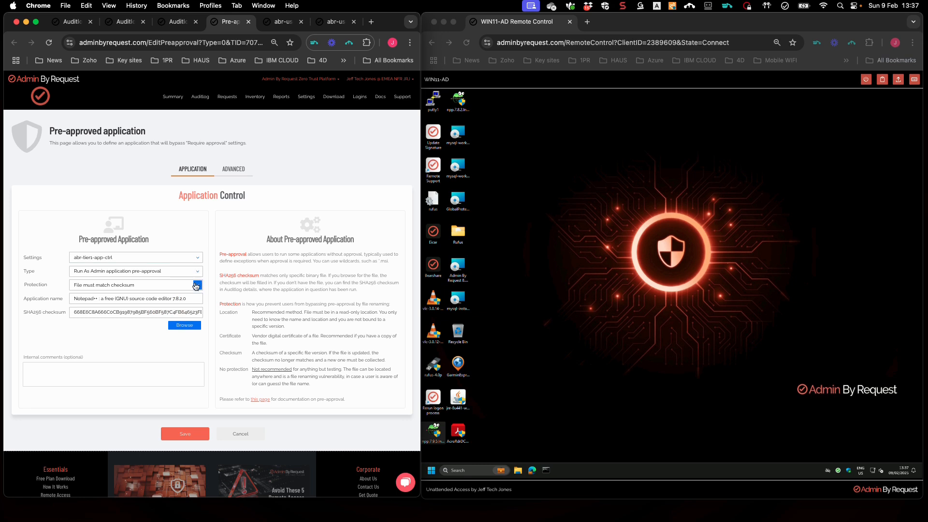
click(196, 285)
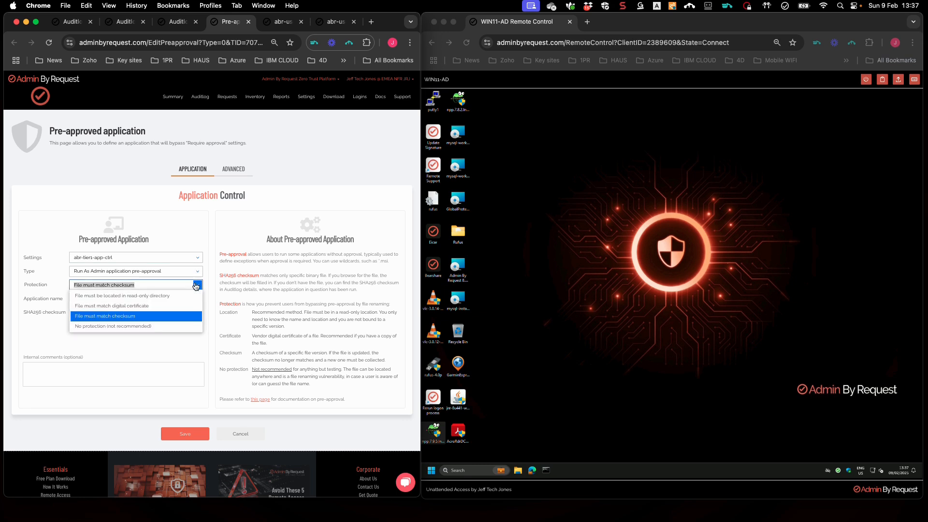
click(166, 305)
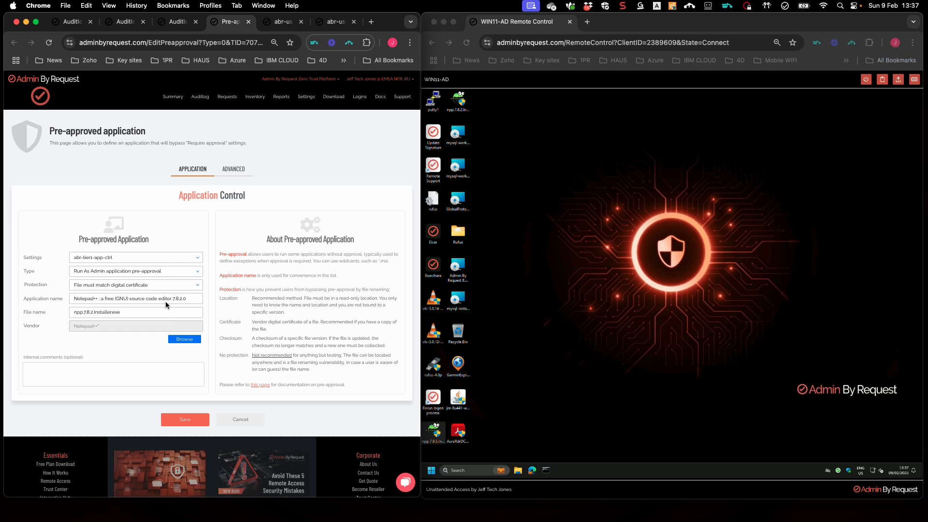
Check the vendor and replace the version part of the file name with a wildcard, giving npp.7.*.Installer.exe
drag(105, 327, 72, 330)
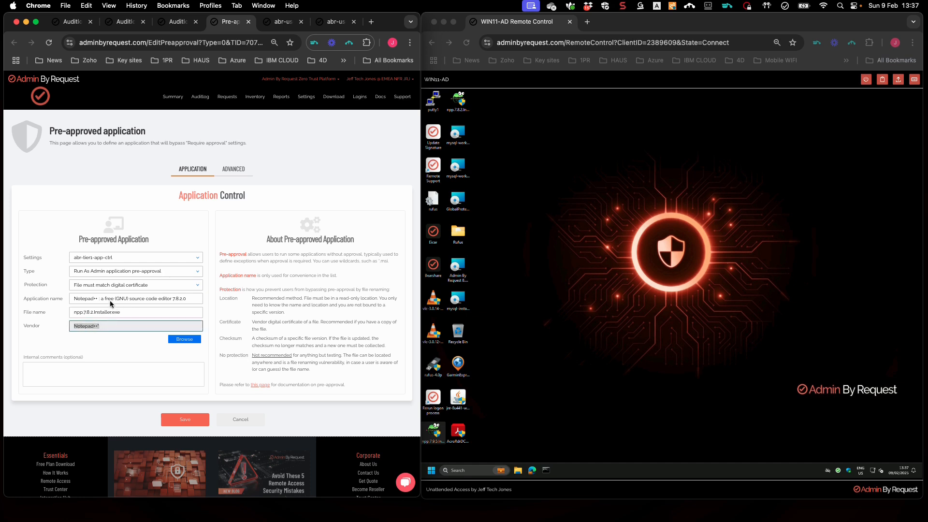
click(52, 327)
drag(111, 327, 65, 331)
click(118, 311)
drag(119, 312, 67, 317)
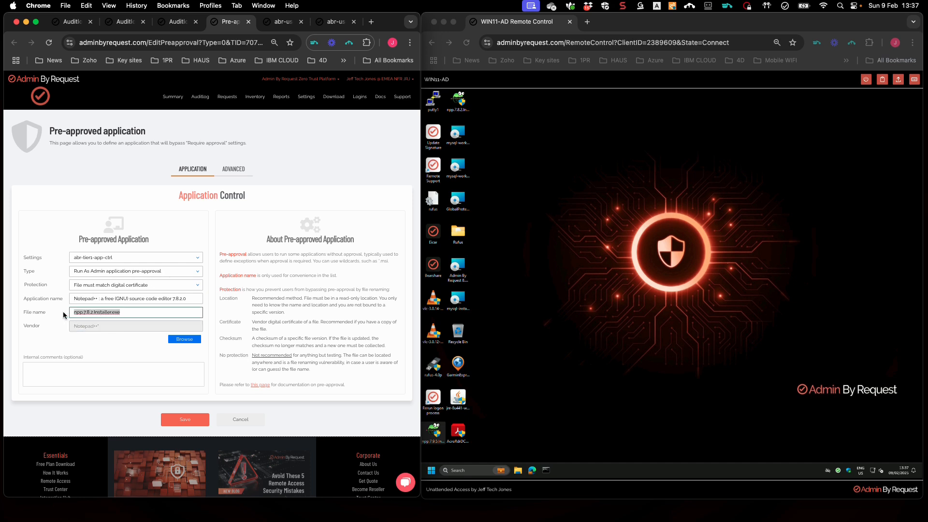
click(94, 312)
key(BackSpace)
key(BackSpace)
key(BackSpace)
key(BackSpace)
text(9)
text(*.)
click(134, 348)
Shorten the application name to "Notepad++ : a free (GNU) source code editor 7" and save the pre-approval
click(177, 299)
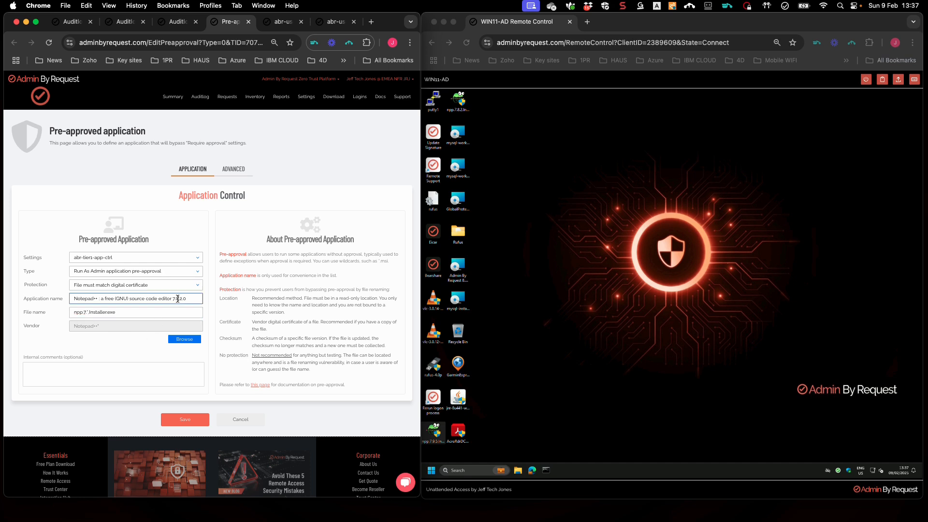
drag(176, 299, 197, 299)
key(BackSpace)
click(117, 368)
click(178, 423)
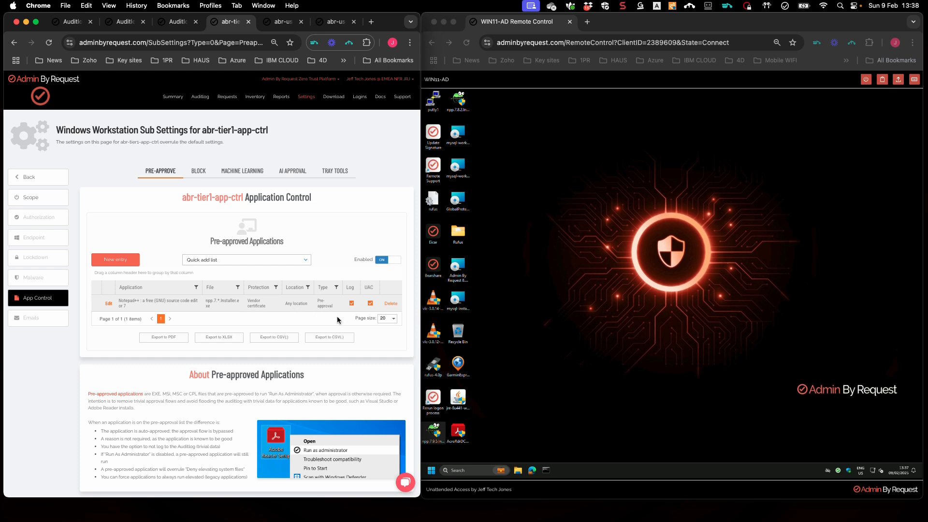
Run the npp.7.9.5 and npp.7.8.2 installers in the WIN11-AD remote session and decline the elevation for each
click(563, 369)
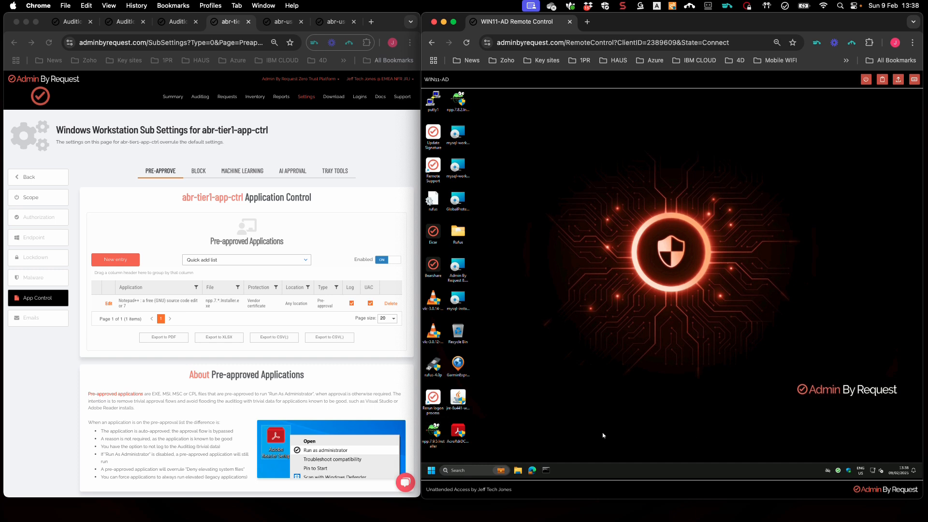
click(455, 106)
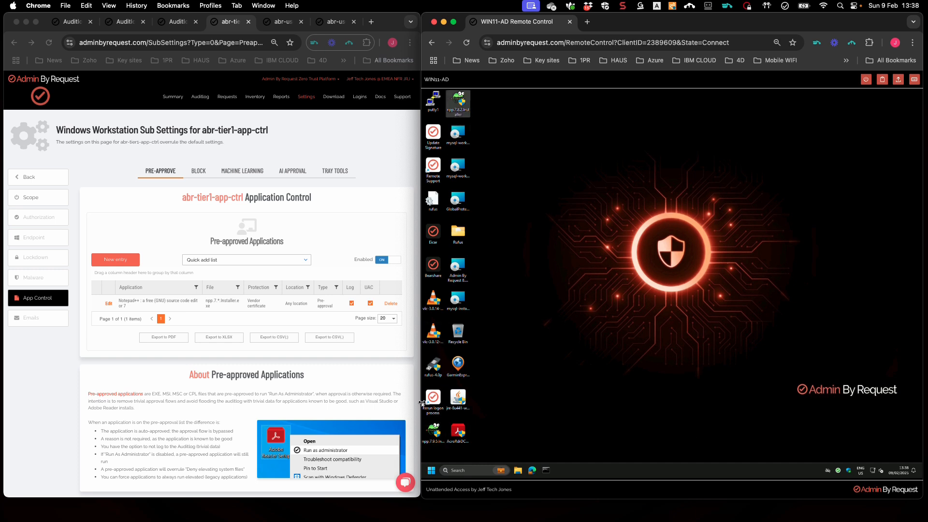
click(433, 430)
click(456, 105)
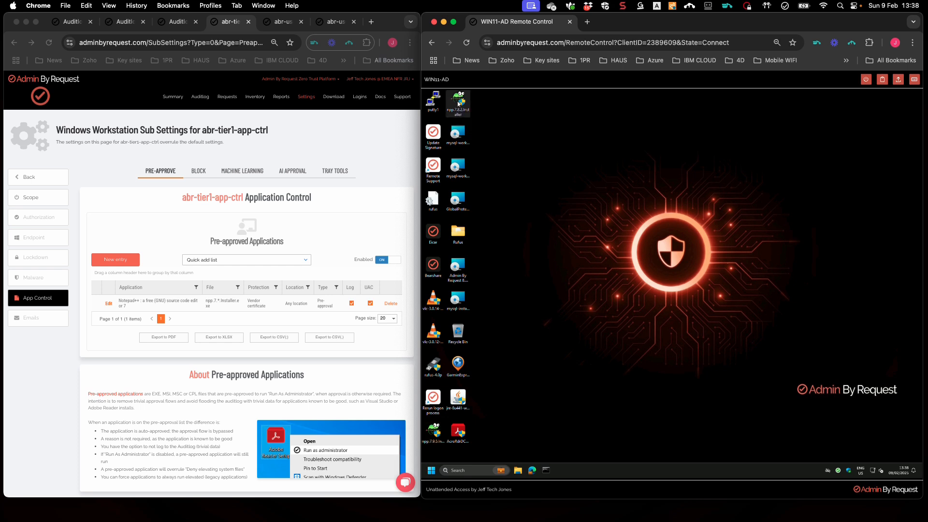
mouse_move(456, 105)
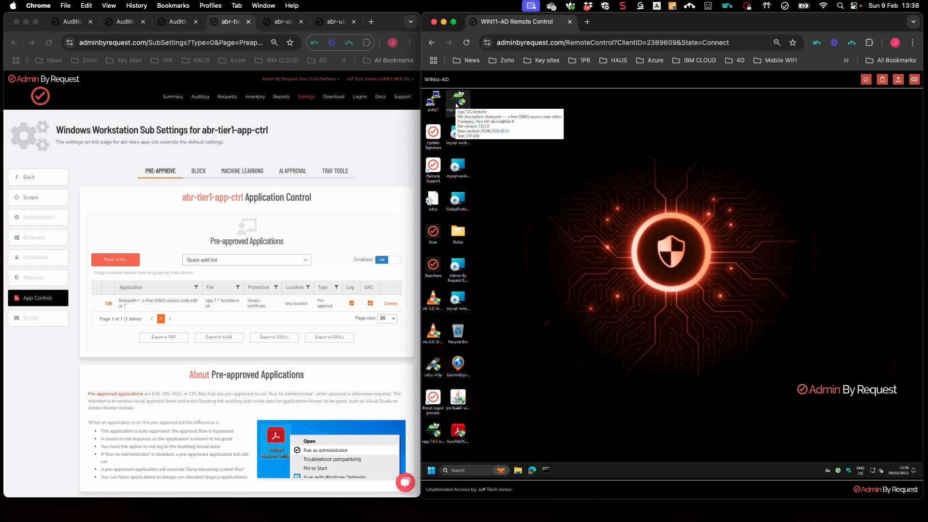
click(433, 435)
double_click(433, 437)
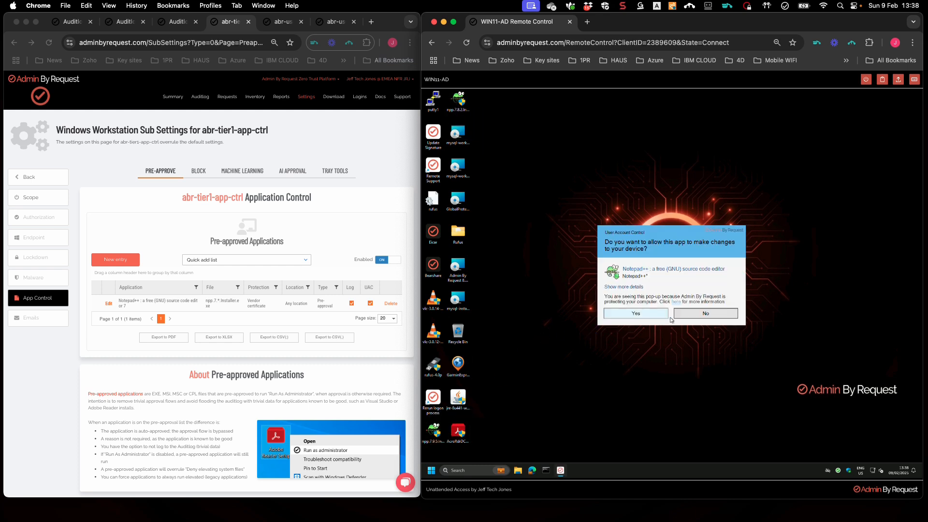
click(647, 315)
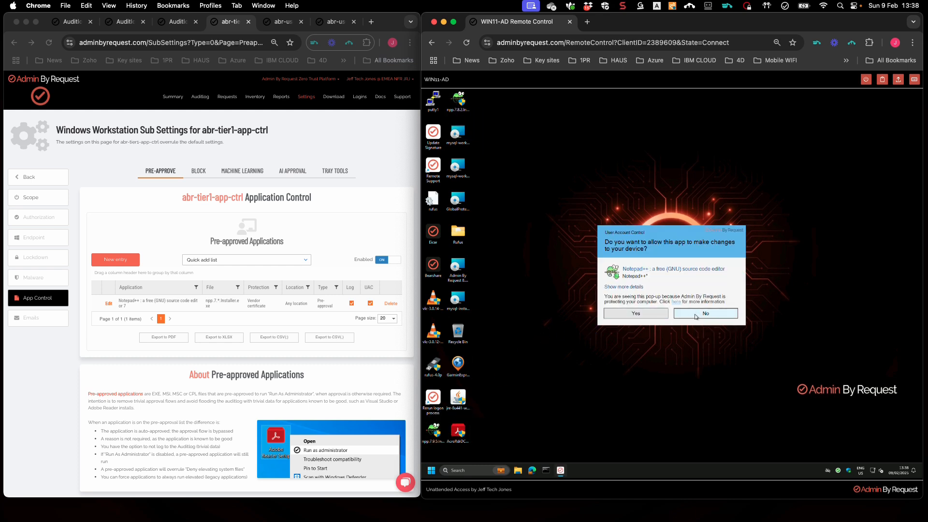
double_click(459, 104)
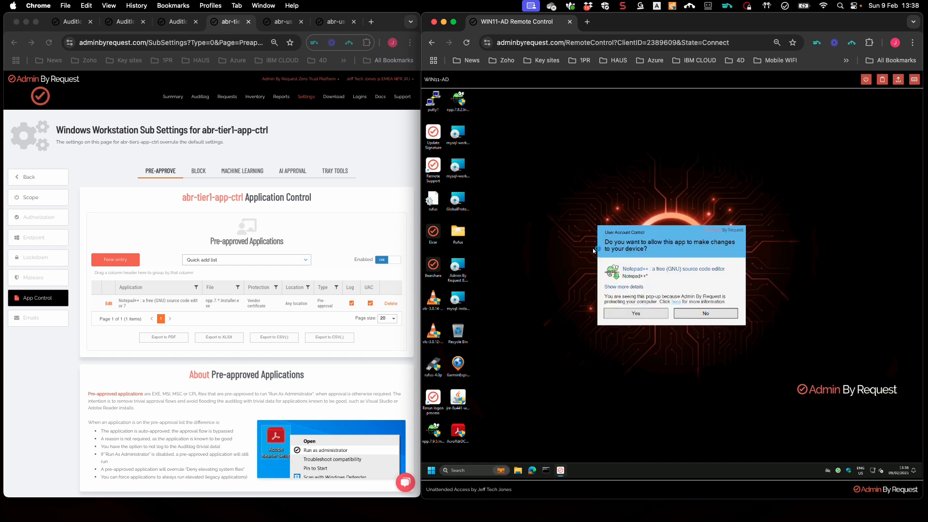
click(705, 313)
Open the Notepad++ folder under Program Files (x86) on Local Disk (C:) in the remote File Explorer
click(469, 471)
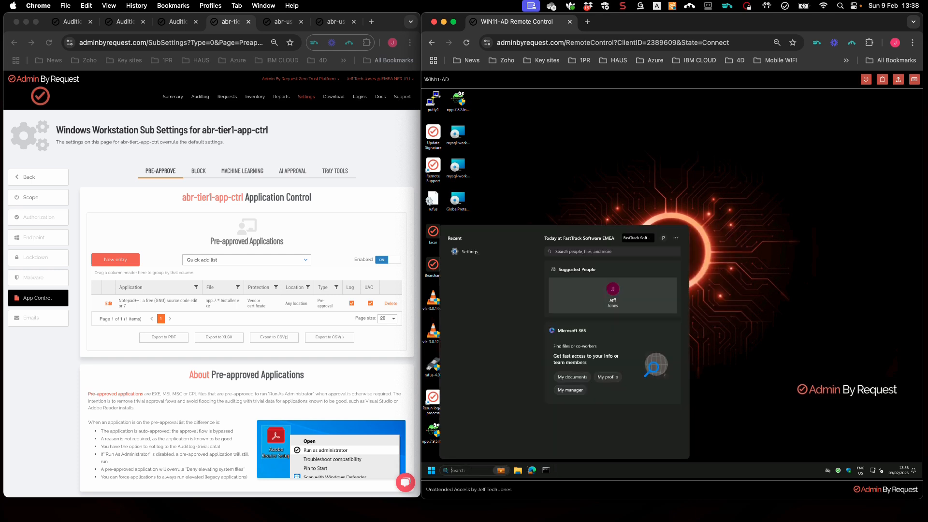
click(519, 470)
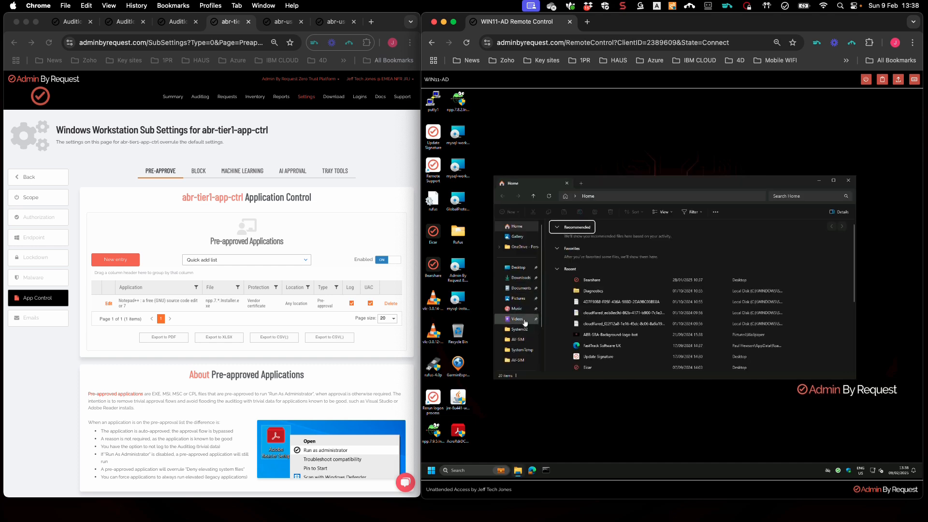
scroll(525, 323, down, 2)
click(517, 338)
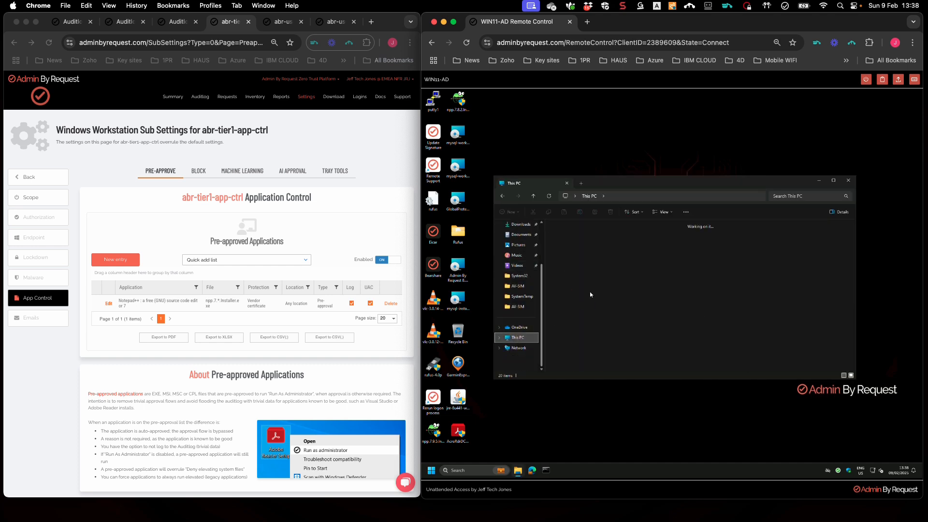
double_click(601, 238)
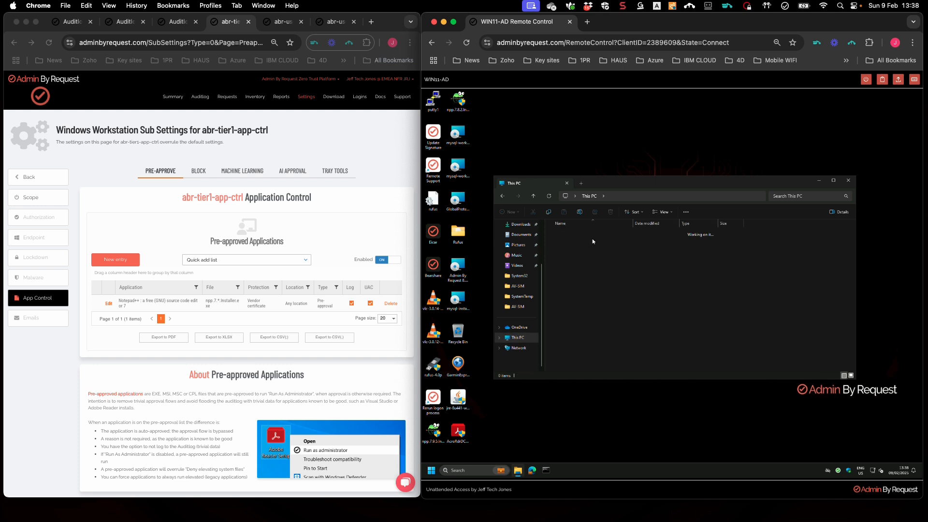
double_click(582, 259)
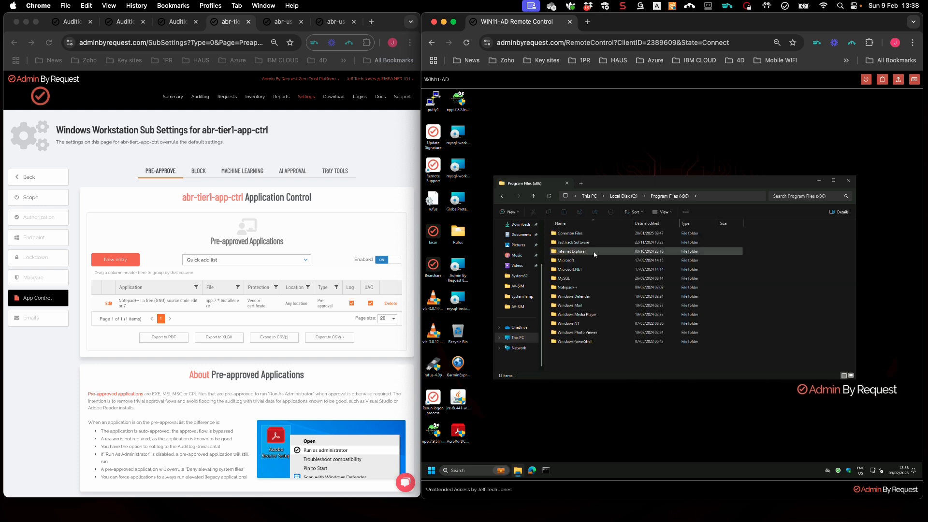
double_click(575, 287)
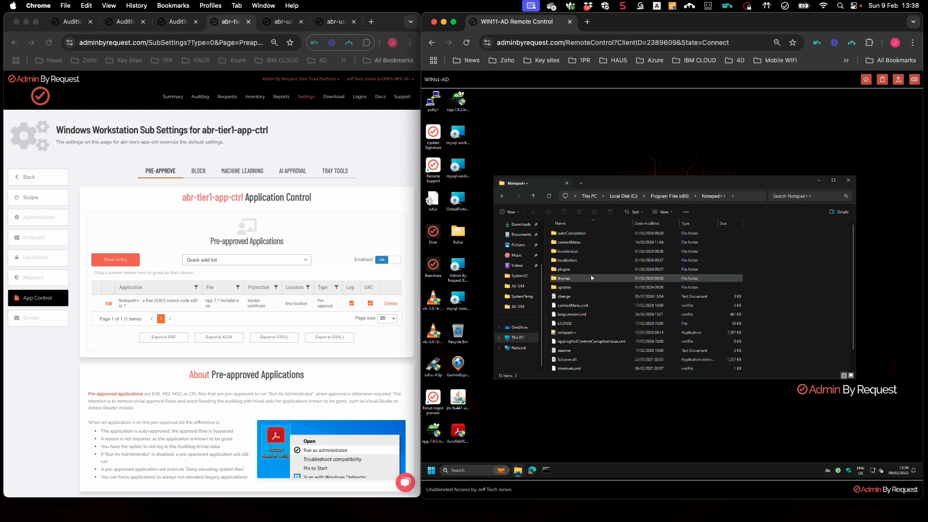
Run the notepad++ application from its program folder, dismiss the elevation prompt, and close File Explorer
click(563, 333)
double_click(563, 333)
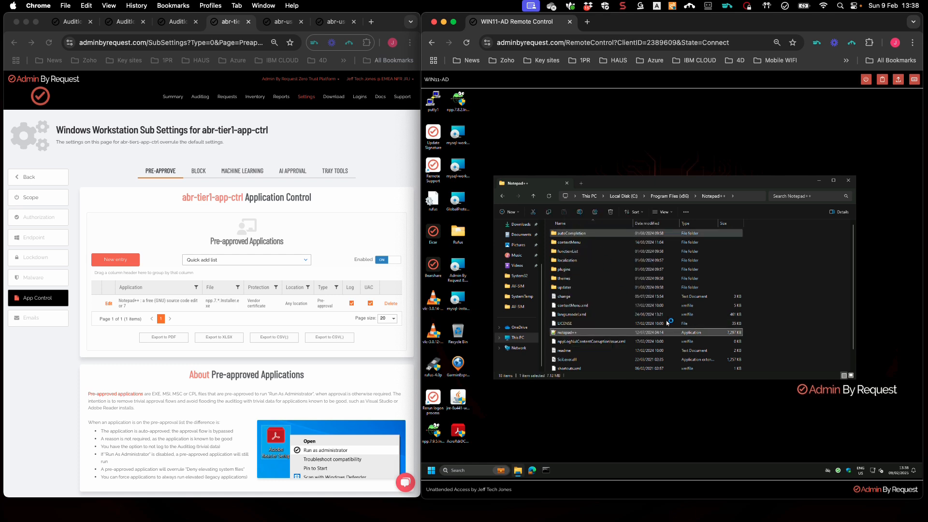
click(721, 341)
click(847, 182)
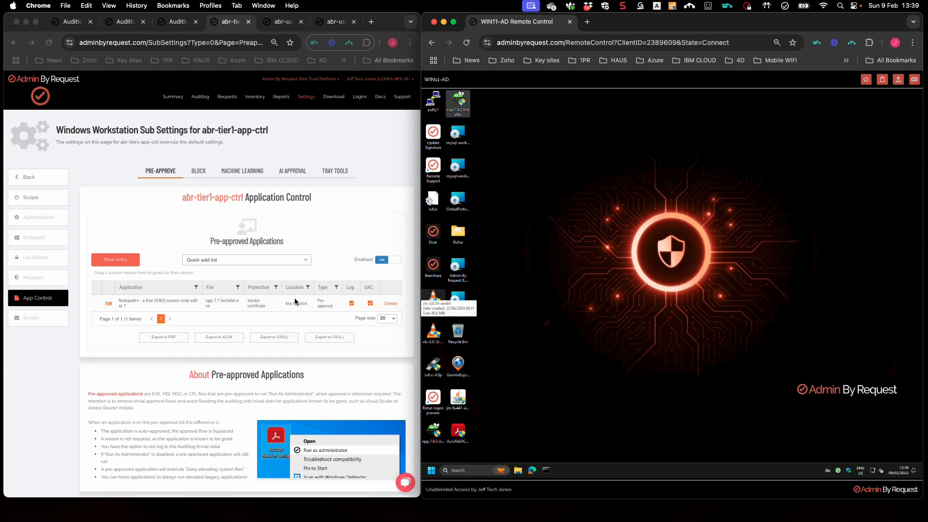
Edit the Notepad++ pre-approval and set its protection to "File must be located in read-only directory"
click(113, 303)
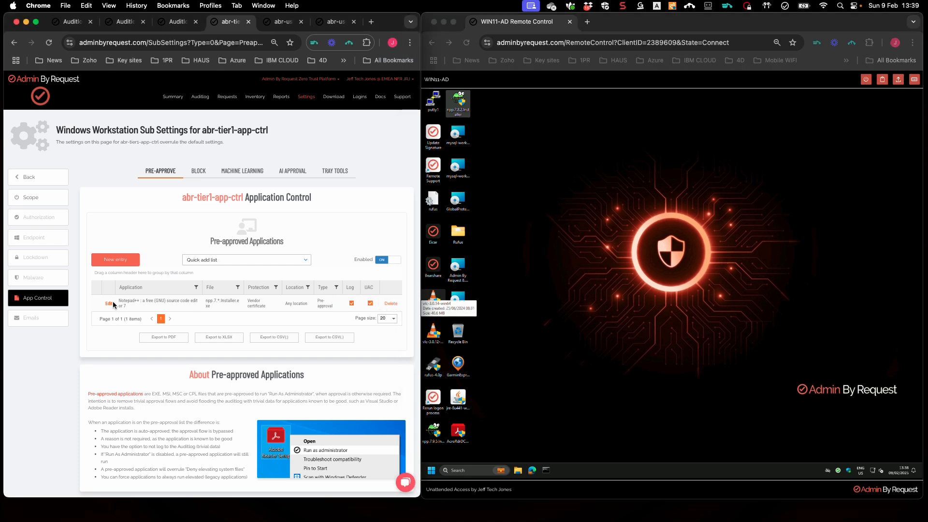
click(110, 305)
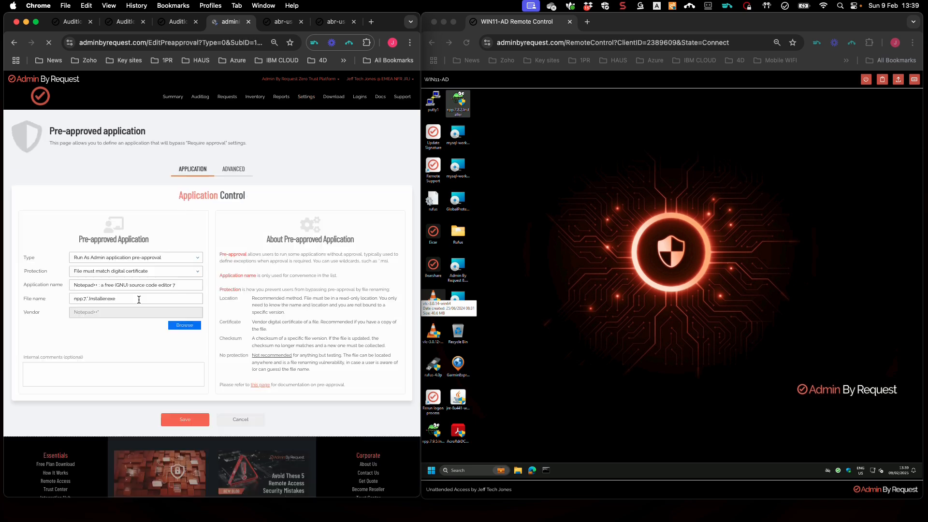
click(196, 271)
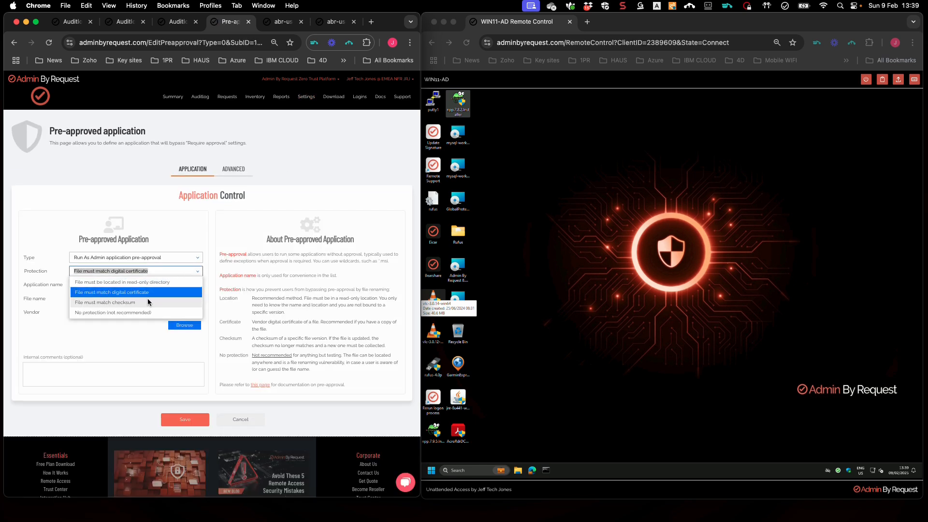
click(155, 283)
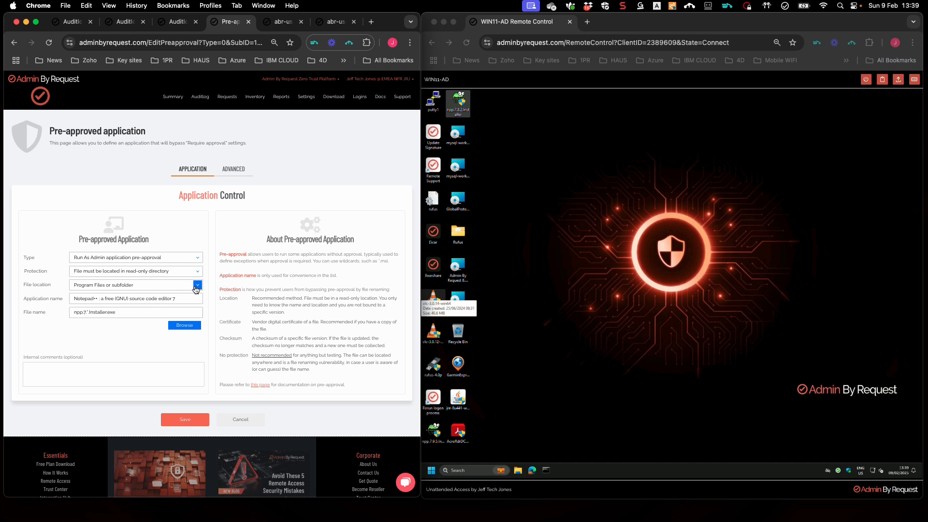
Try a Custom read-only location as the Notepad++ pre-approval's file location and view the available pre-approval types
click(196, 288)
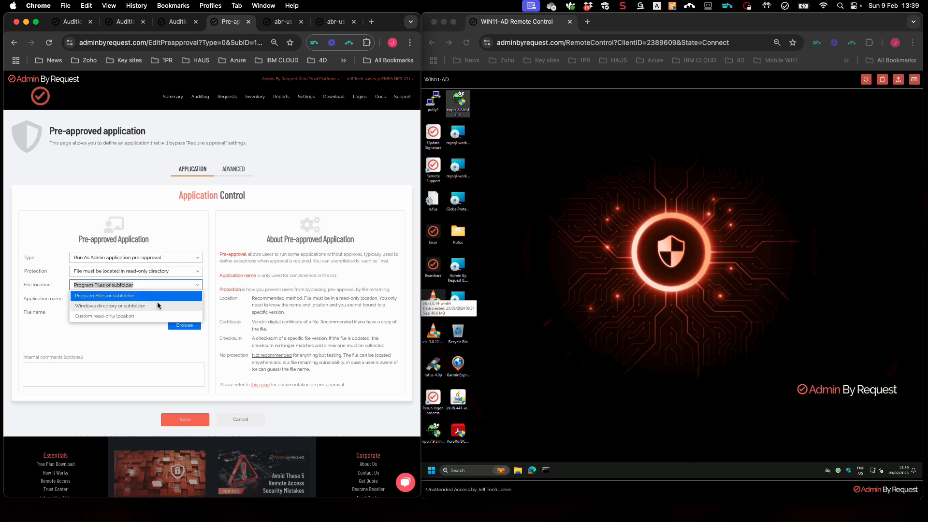
click(140, 314)
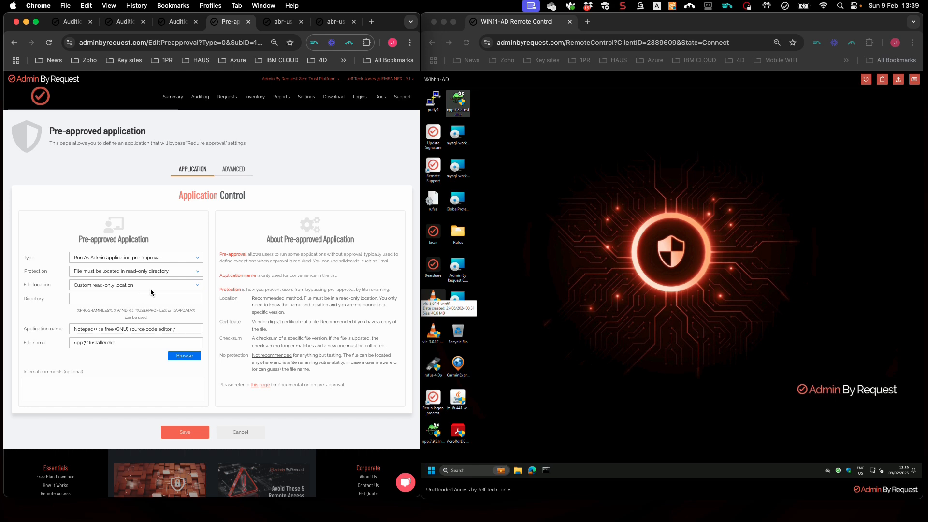
click(197, 286)
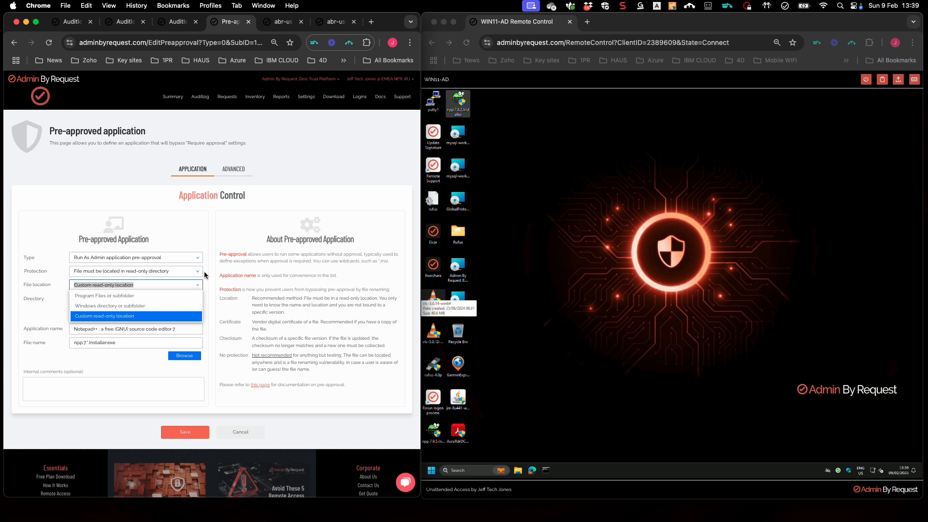
click(197, 237)
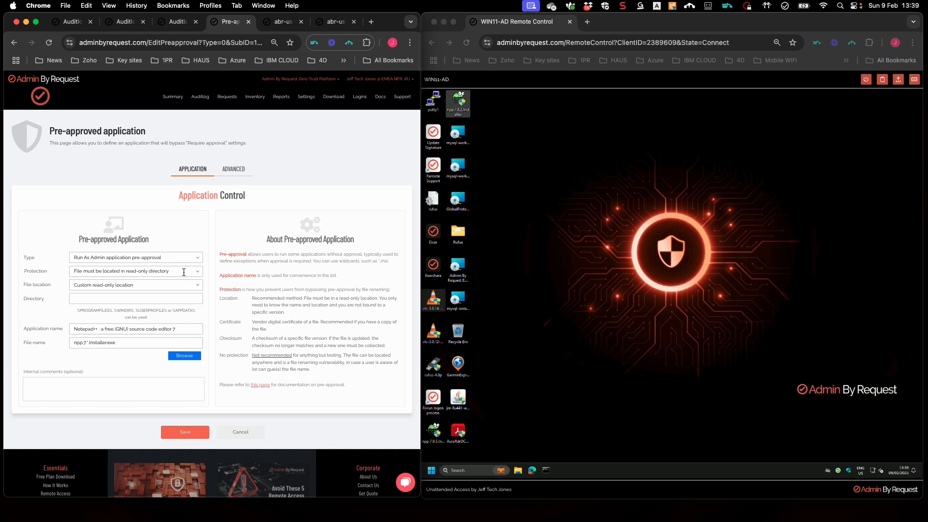
click(197, 260)
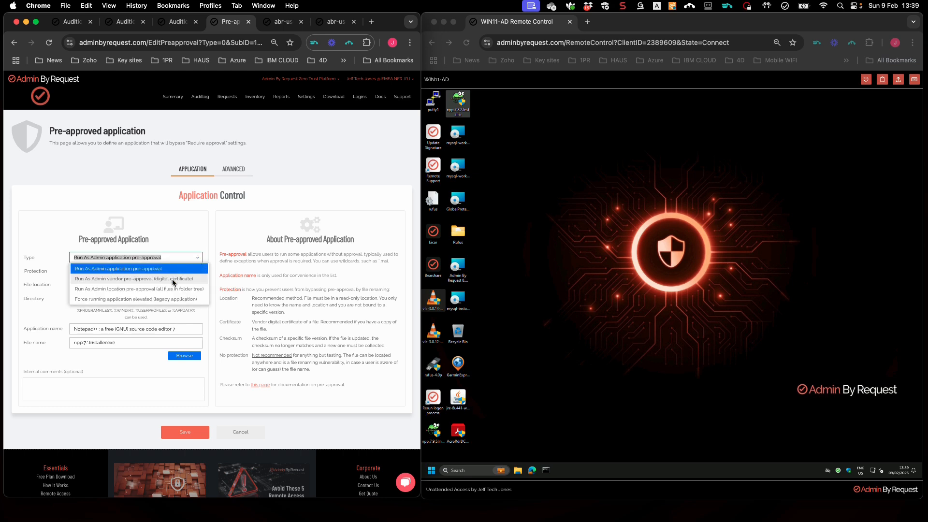
click(190, 239)
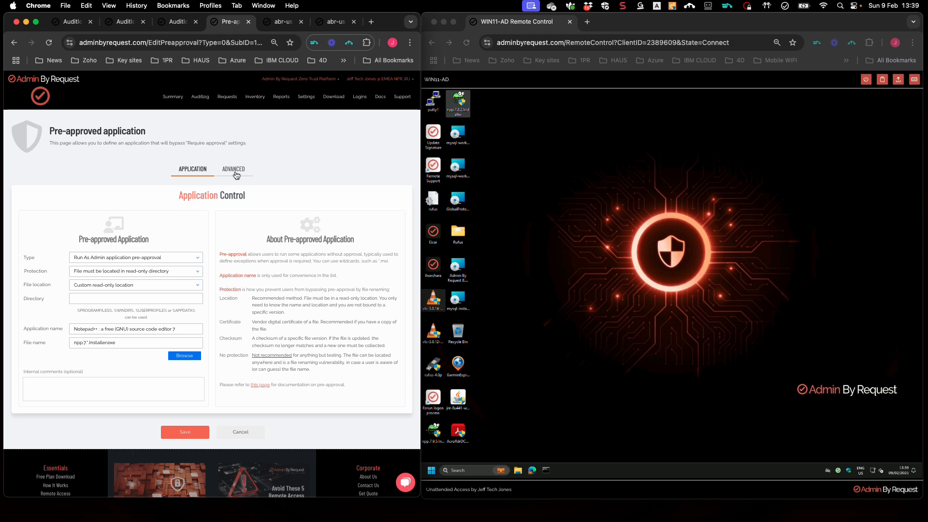
click(198, 98)
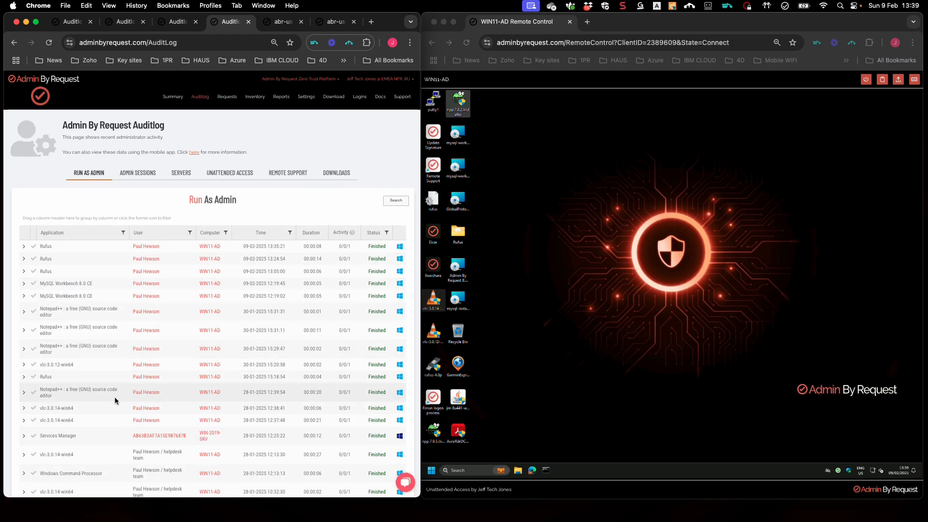
scroll(112, 396, down, 1)
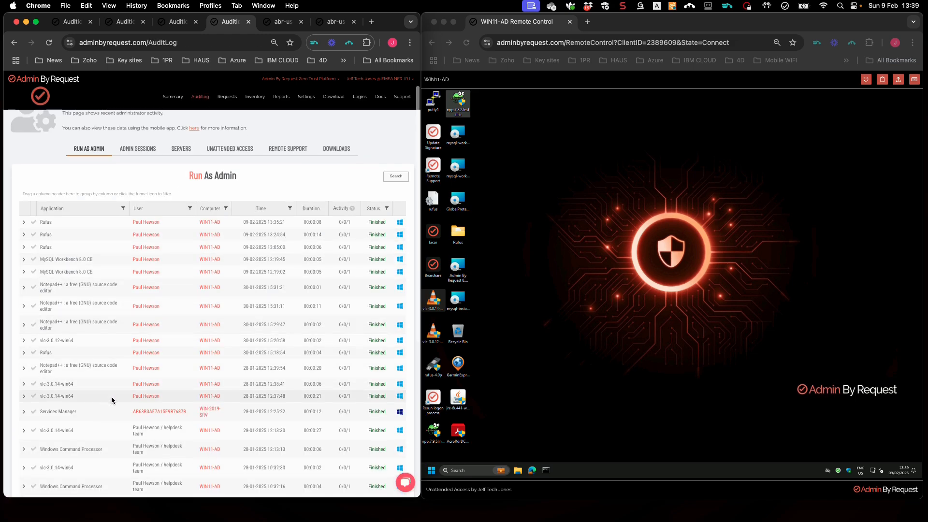
click(24, 396)
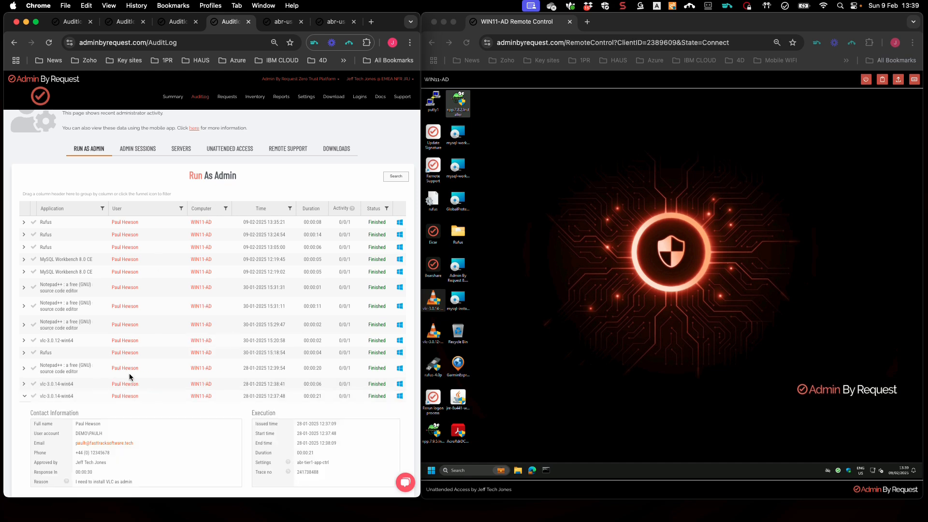
scroll(129, 374, down, 1)
scroll(129, 373, down, 1)
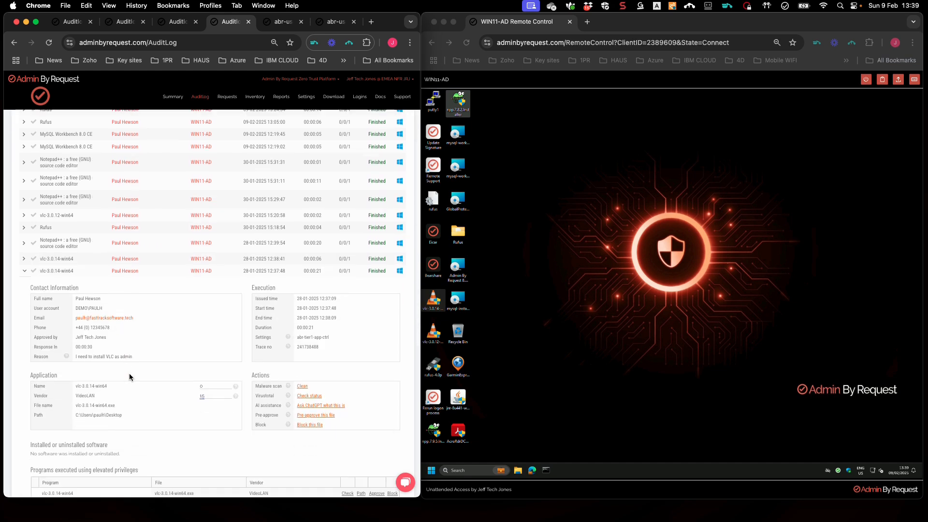
click(303, 416)
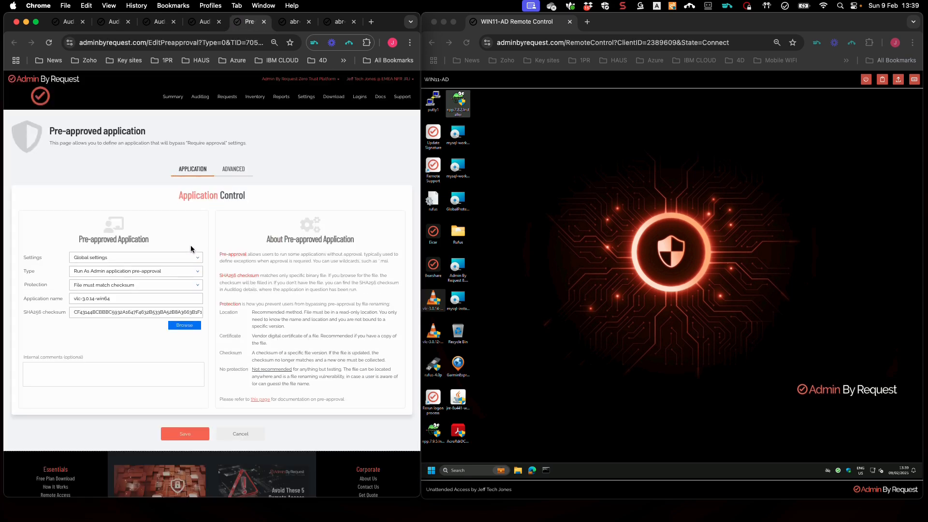
Assign the VLC pre-approval to abr-tier1-app-ctrl as a Run As Admin vendor pre-approval (digital certificate) and save it
click(197, 257)
click(157, 286)
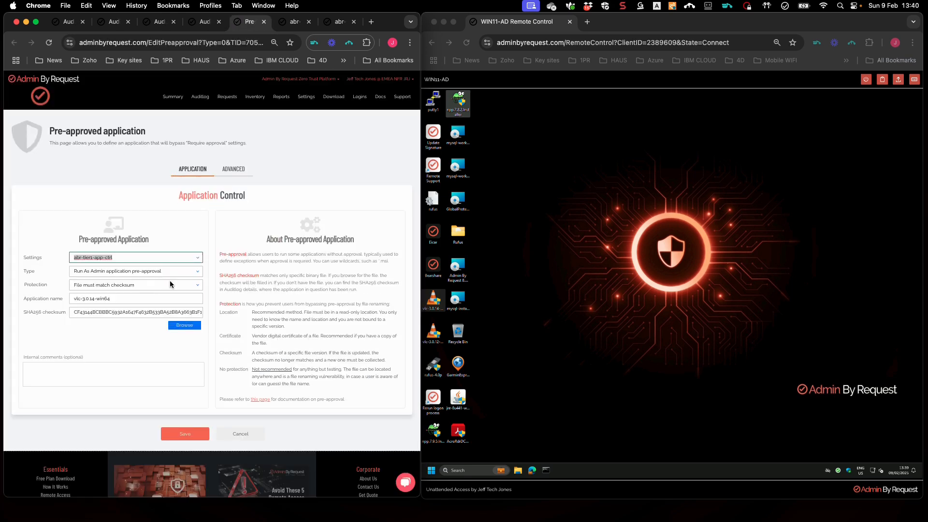
click(198, 272)
click(151, 296)
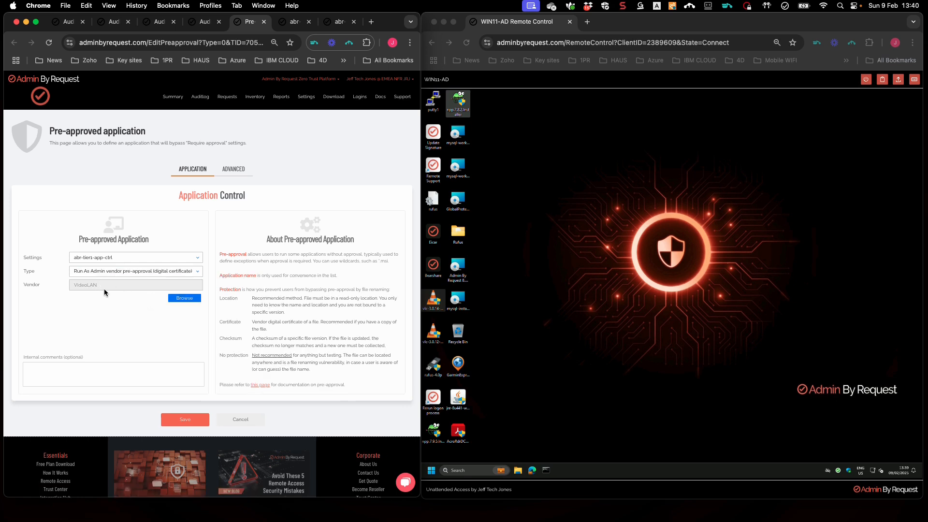
click(183, 421)
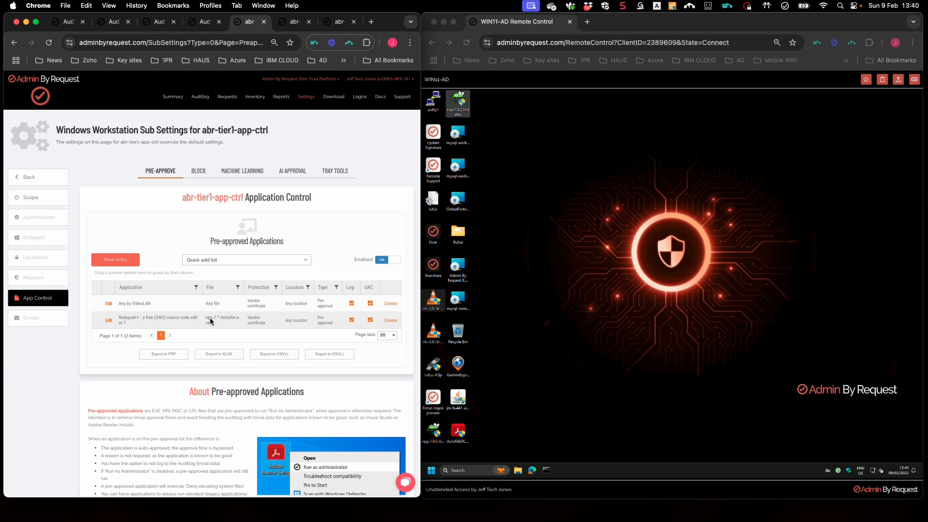
Delete the Notepad++ entry from the pre-approved applications of abr-tier1-app-ctrl
click(390, 320)
click(292, 103)
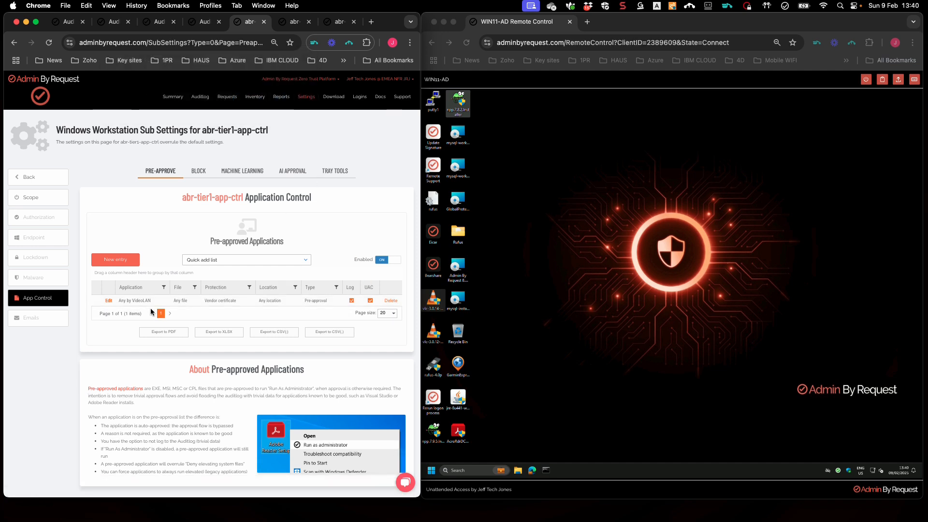
Run the vlc-3.0.14 and vlc-3.0.12 installers in the WIN11-AD remote session and decline the elevation for each
click(631, 391)
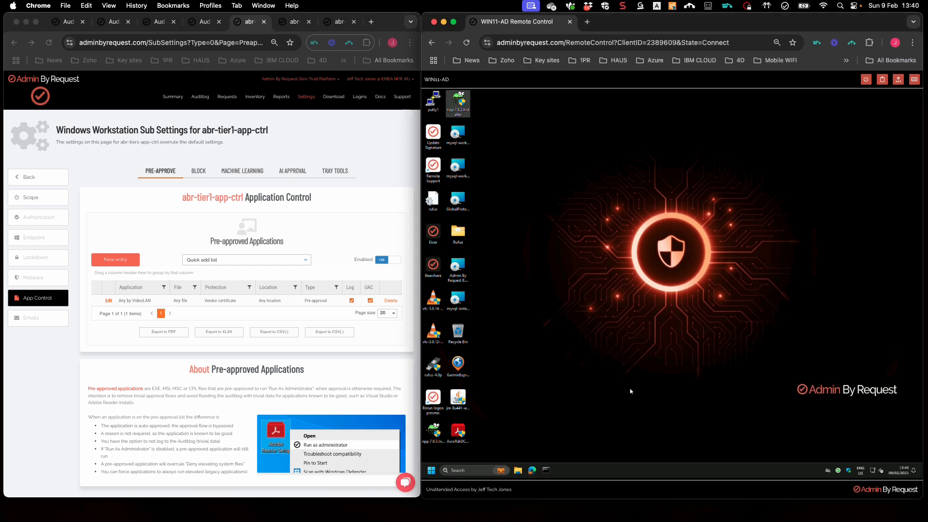
click(837, 471)
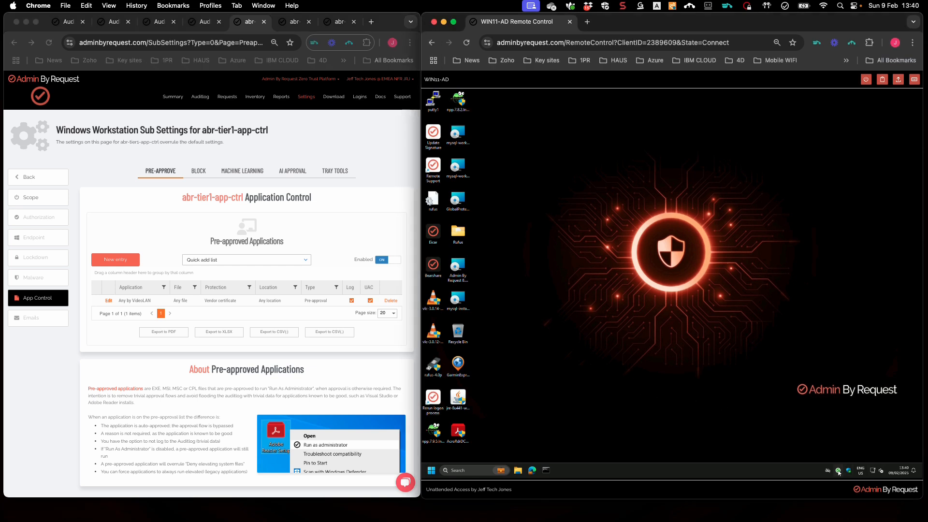
double_click(434, 301)
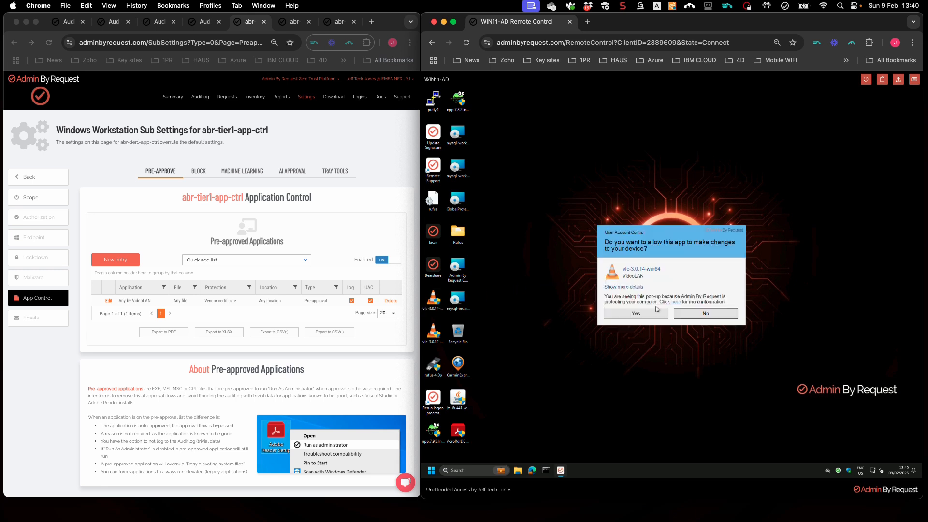
click(704, 313)
double_click(434, 332)
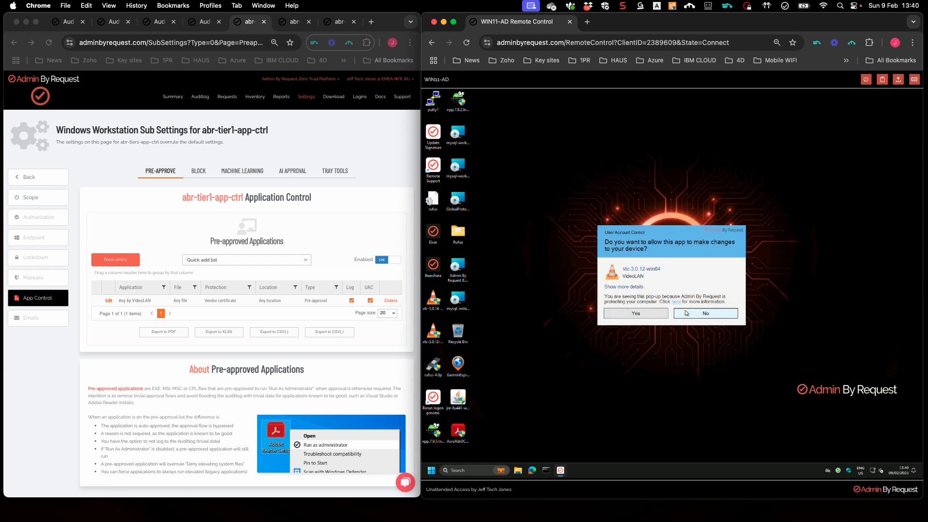
click(709, 313)
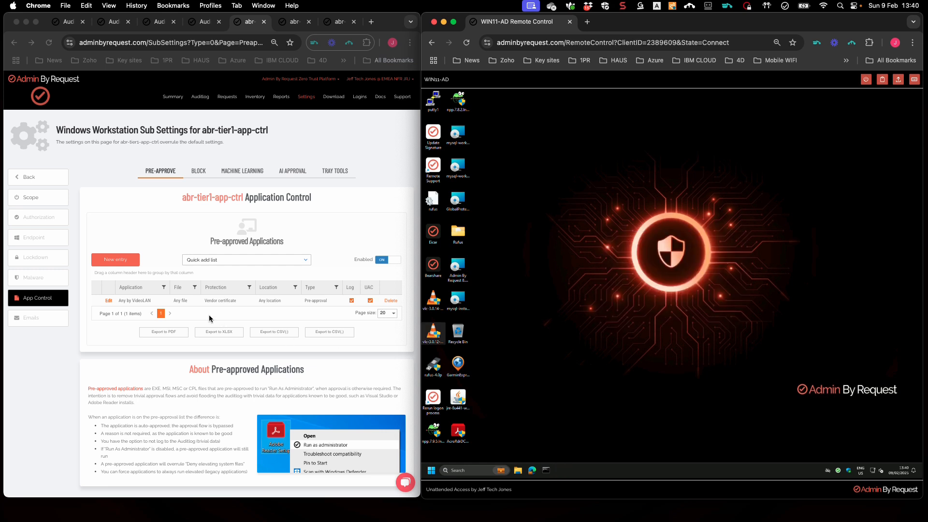
Delete the "Any by VideoLAN" entry from the pre-approved applications list
click(390, 302)
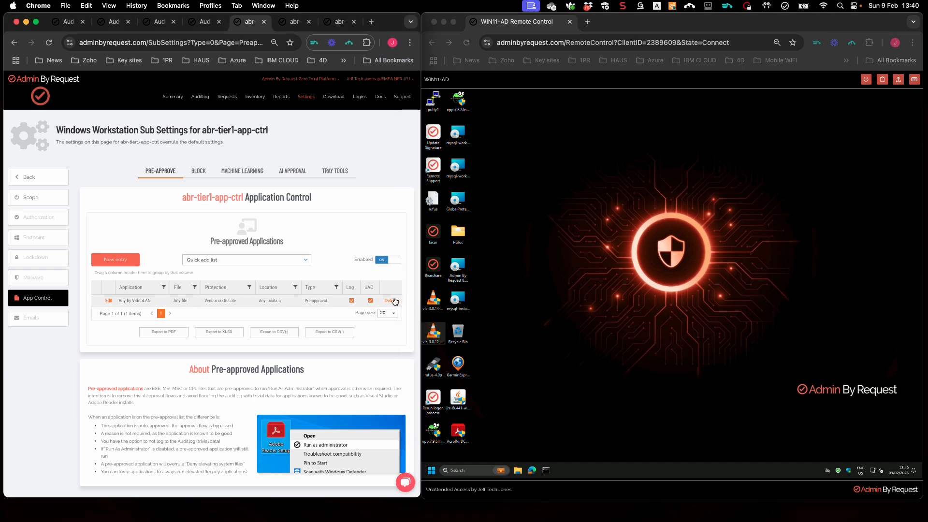
click(390, 302)
click(295, 107)
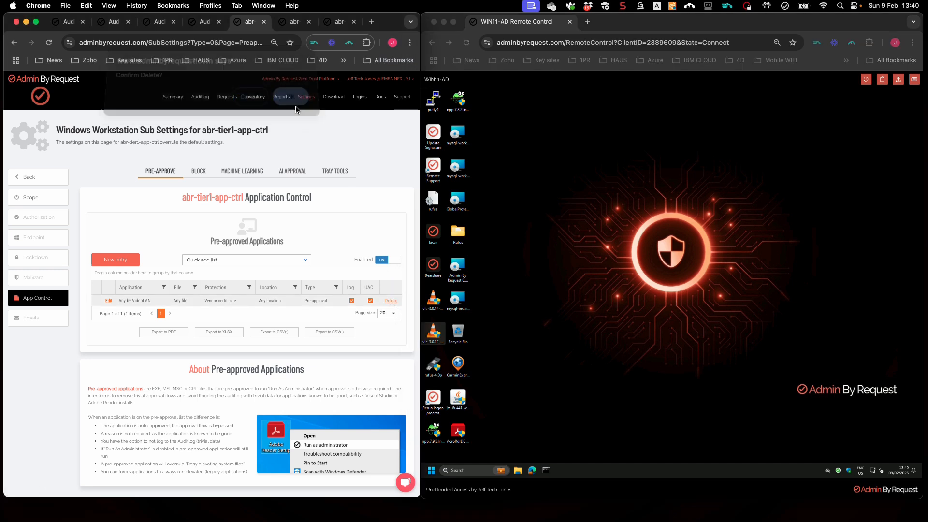
Run the vlc-3.0.14 installer again on WIN11-AD and cancel the administrator access request
click(567, 376)
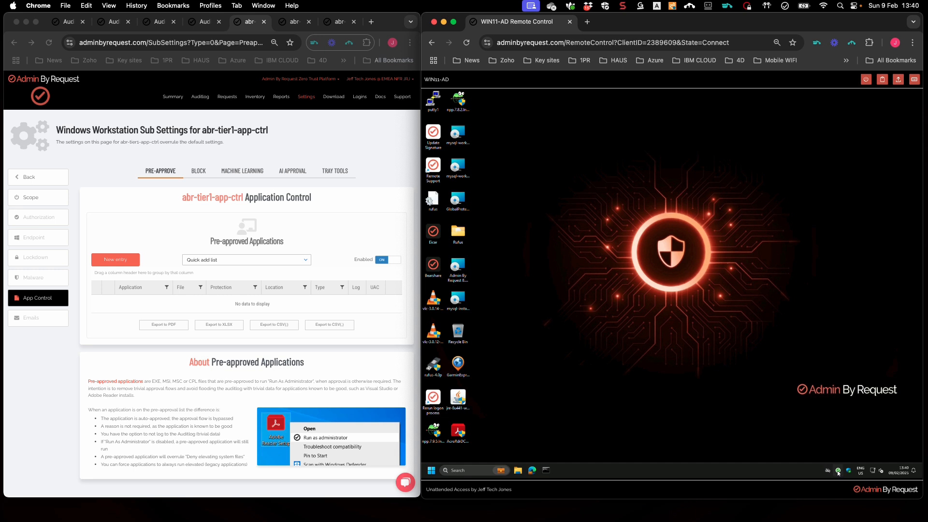
double_click(432, 298)
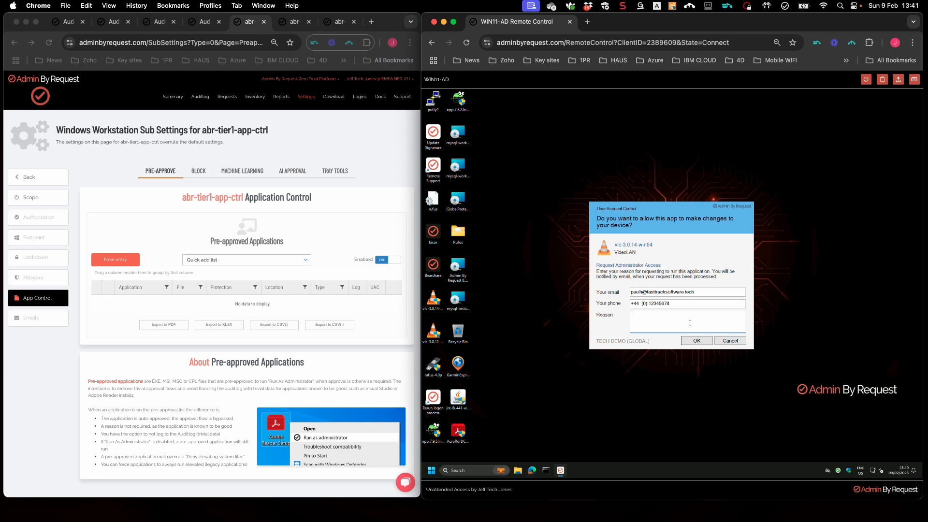
click(730, 341)
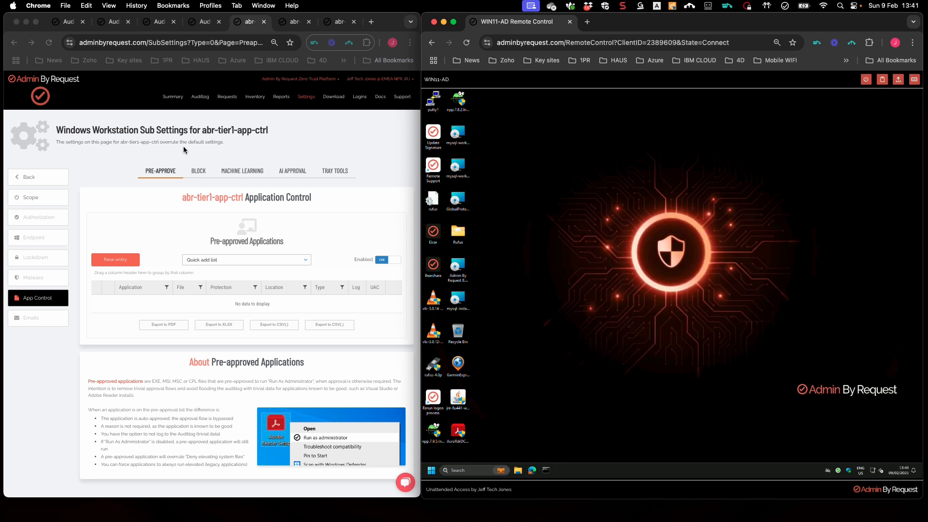
Start a new pre-approval entry and set its file location to Custom read-only location
click(119, 263)
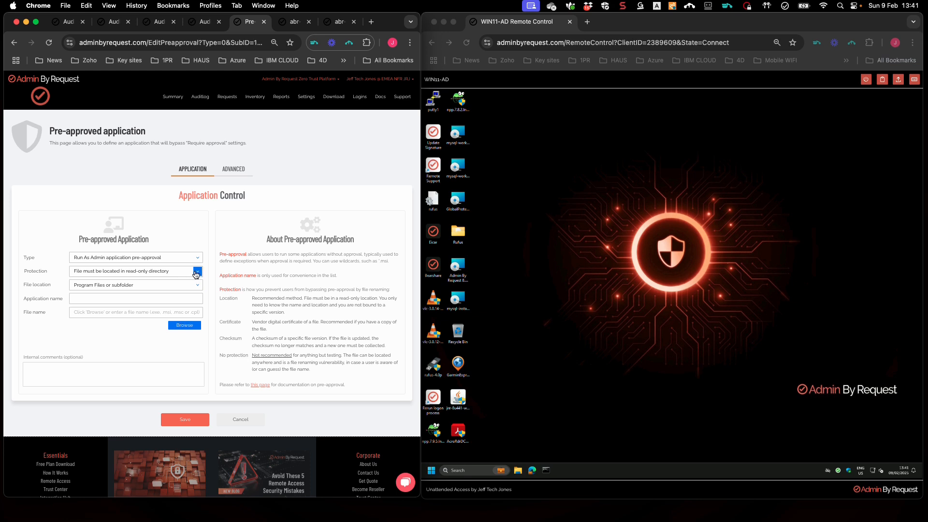
click(191, 272)
click(171, 251)
click(198, 285)
click(153, 310)
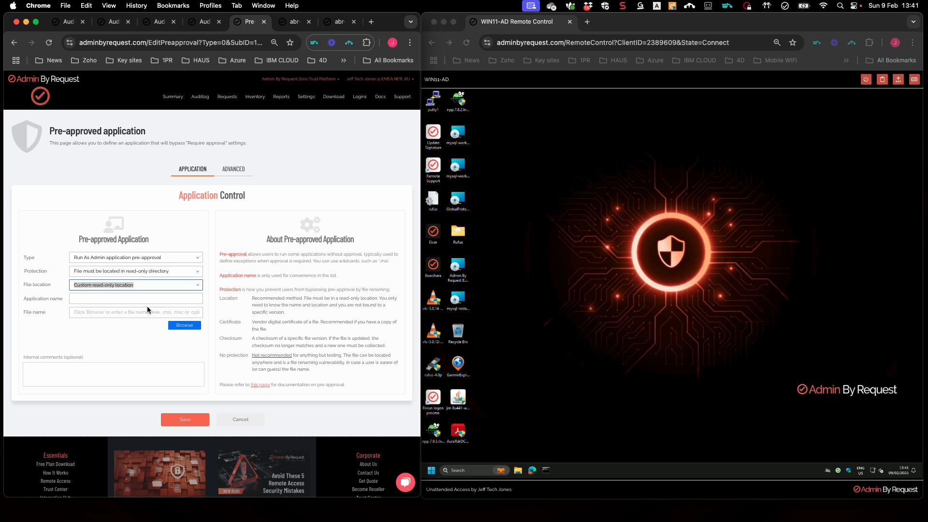
Change the new entry's type to Run As Admin location pre-approval (all files in folder tree)
click(197, 257)
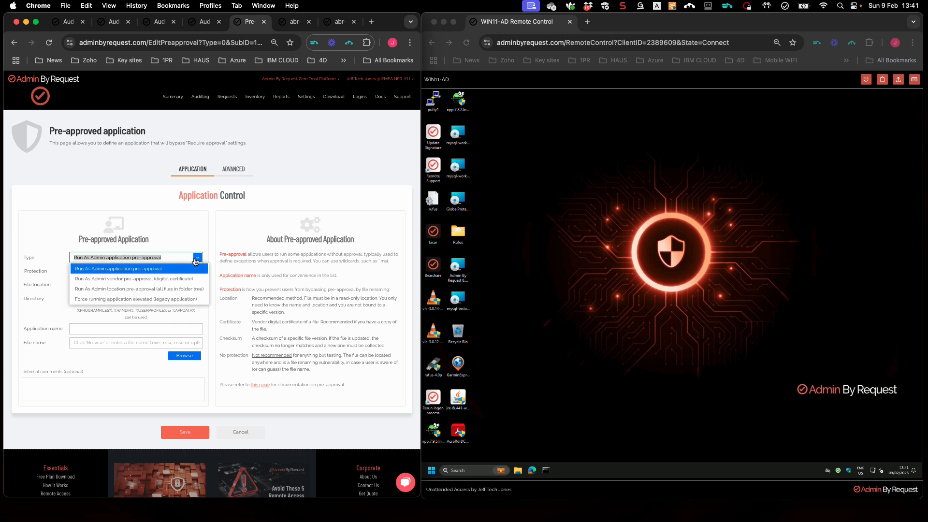
click(141, 290)
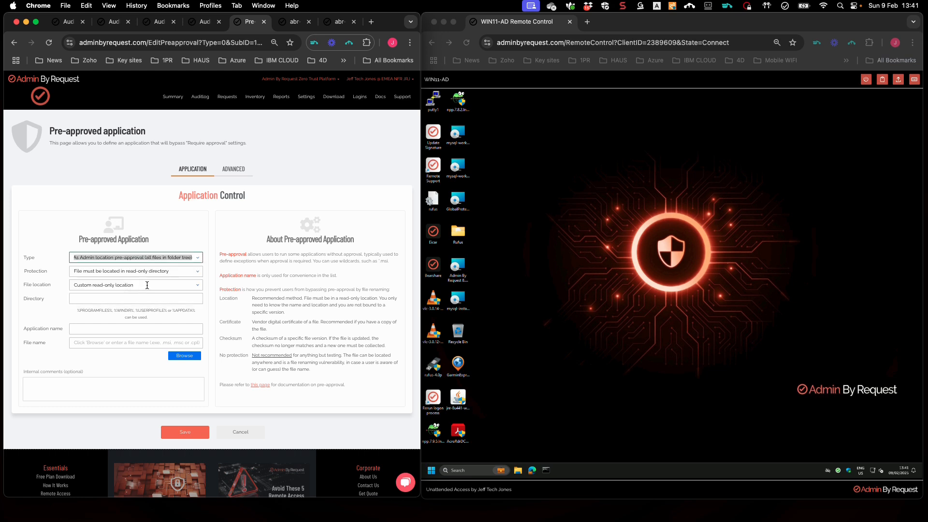
click(125, 272)
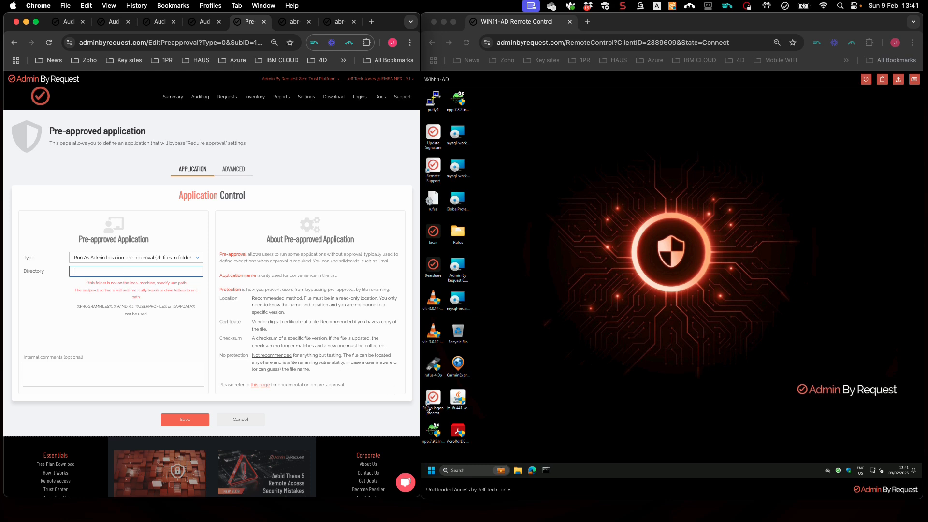
Open the Apps folder on the READ-ONLY (\\DEMO-SRV) network drive in File Explorer on WIN11-AD
click(521, 472)
click(520, 472)
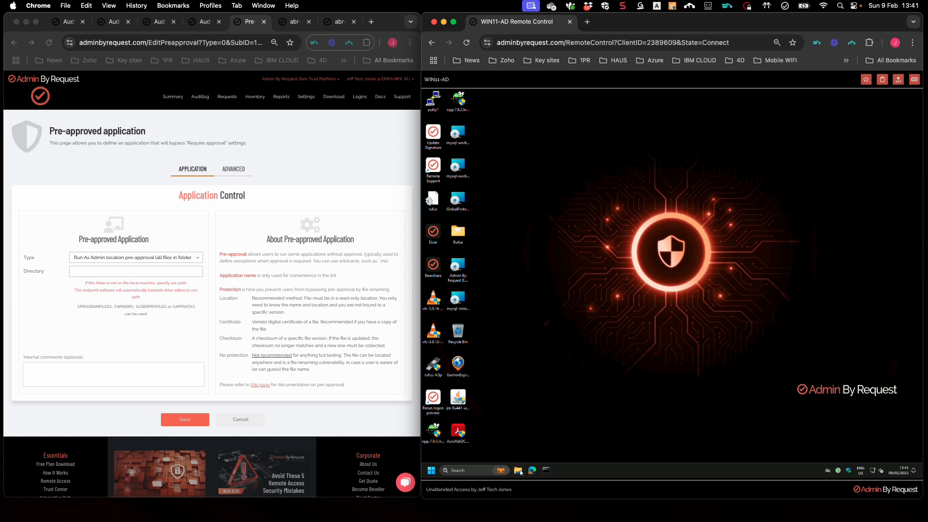
scroll(519, 338, down, 2)
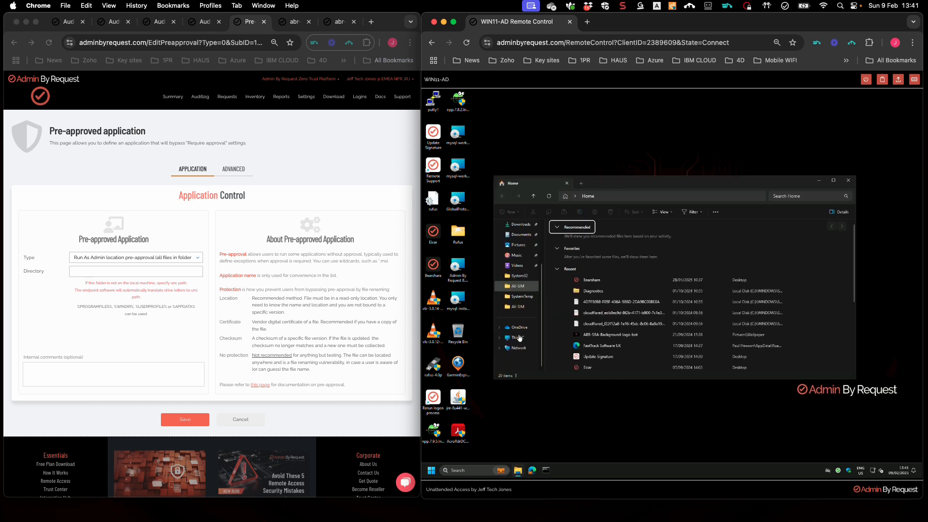
click(516, 338)
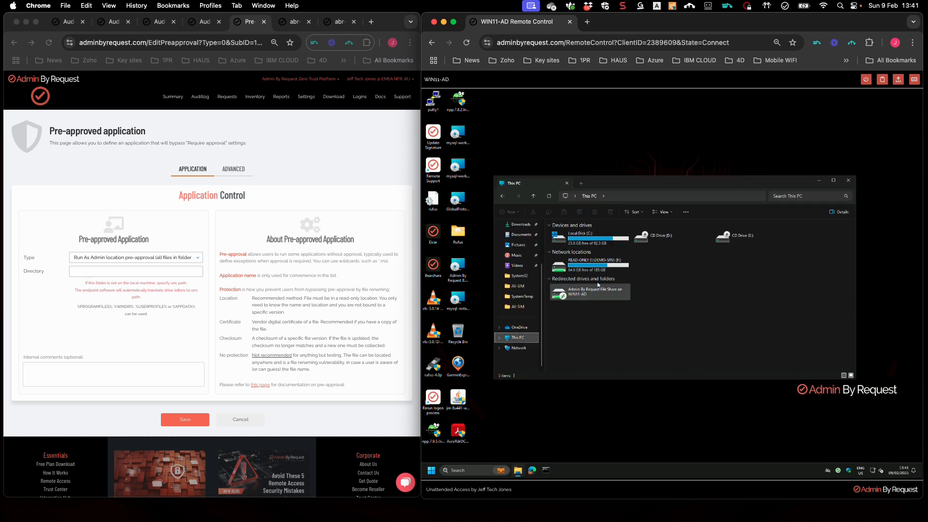
double_click(580, 264)
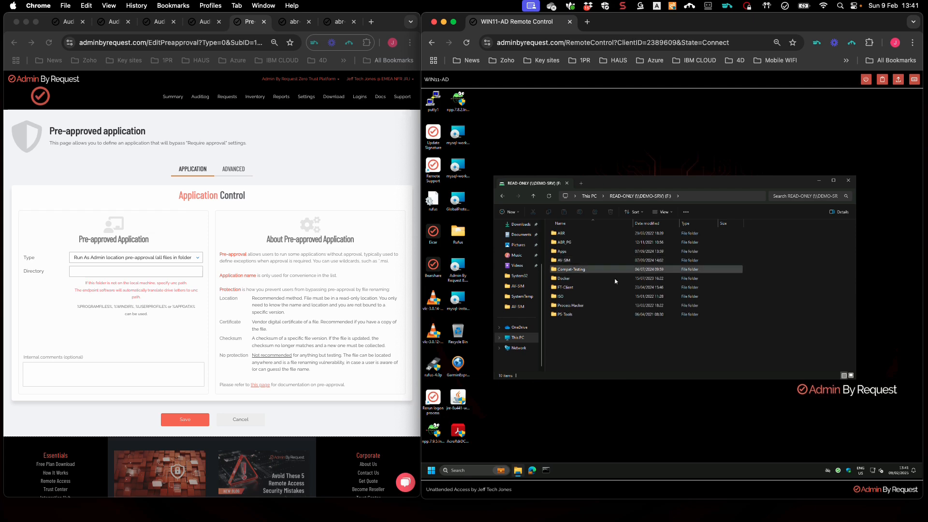
double_click(561, 251)
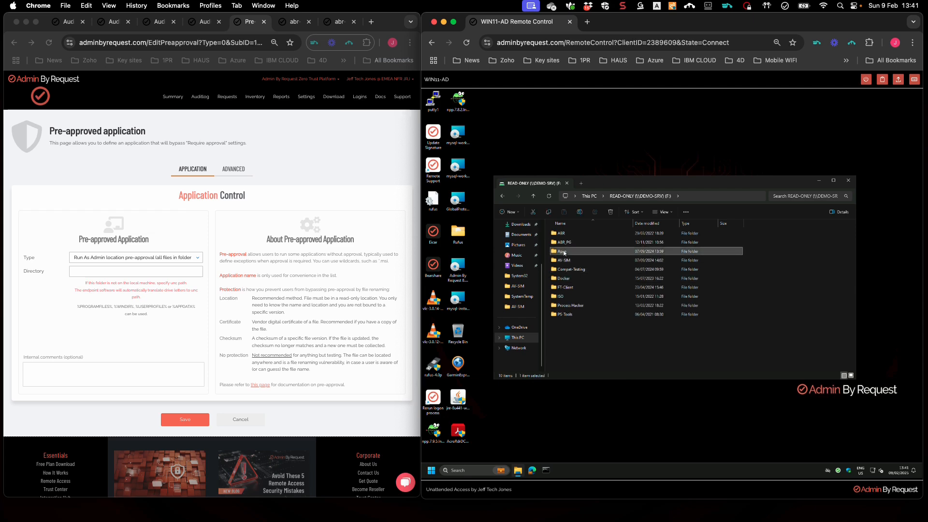
Try to create a text document in the read-only Apps folder on WIN11-AD and cancel the access-denied prompt
drag(781, 181, 808, 132)
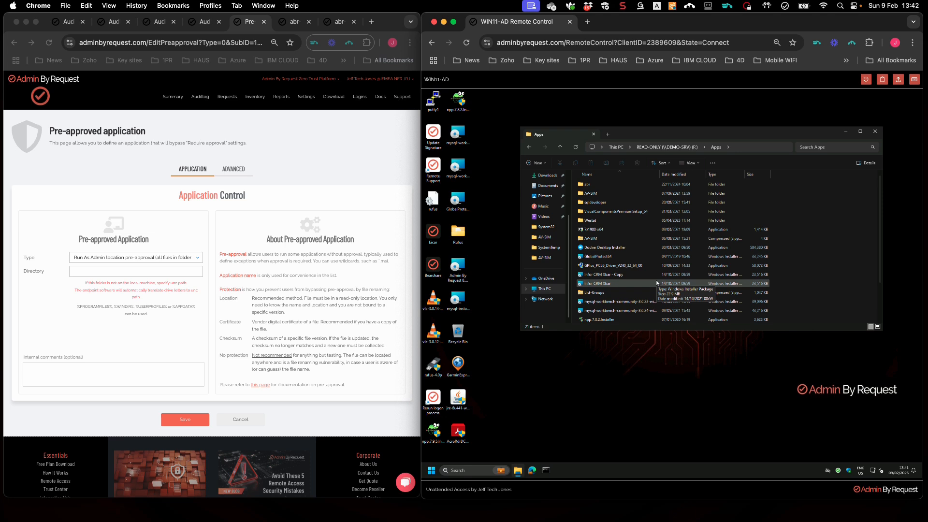
right_click(828, 256)
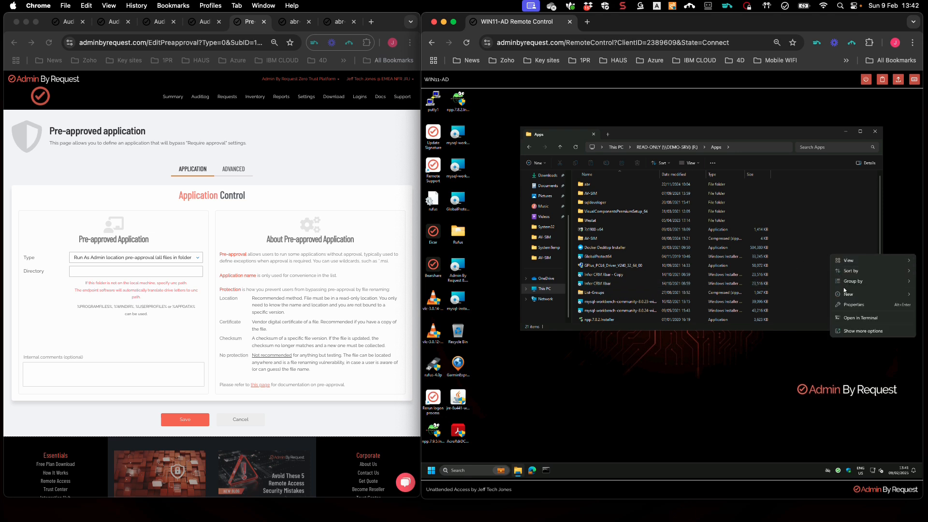
mouse_move(849, 297)
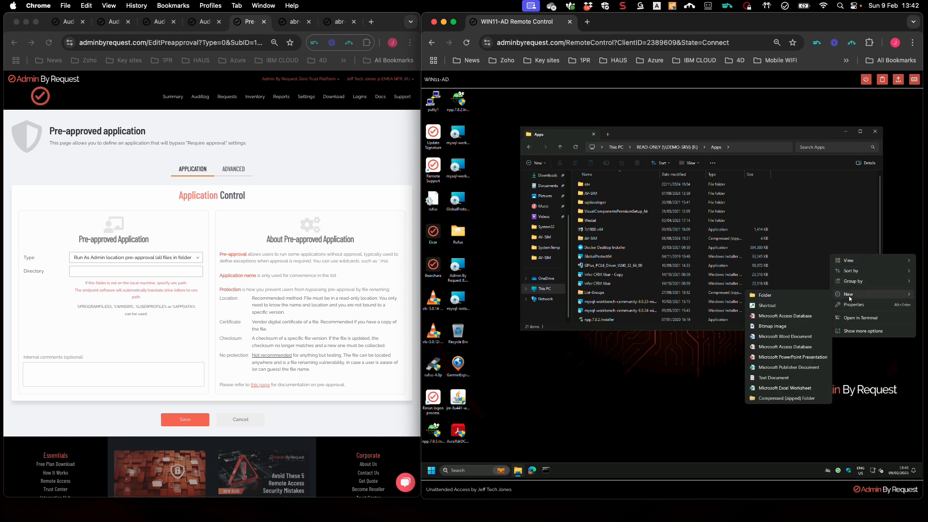
click(775, 377)
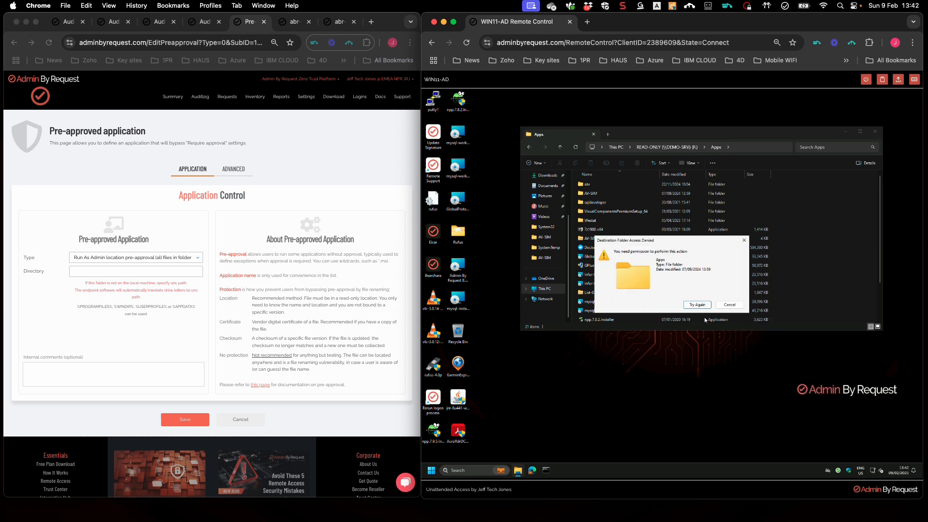
click(728, 305)
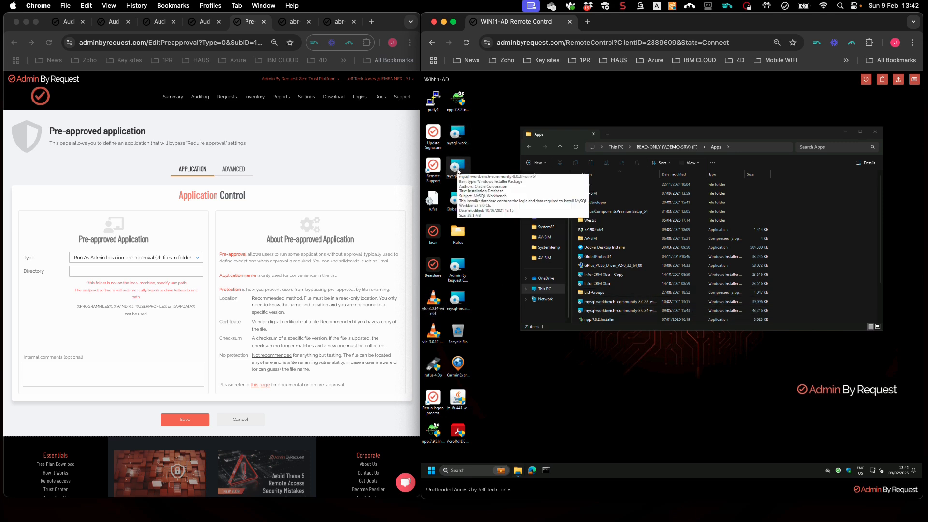
Run the MySQL Workbench 8.0.23 and MySQL Installer files from the WIN11-AD desktop, cancelling each administrator access request
double_click(457, 169)
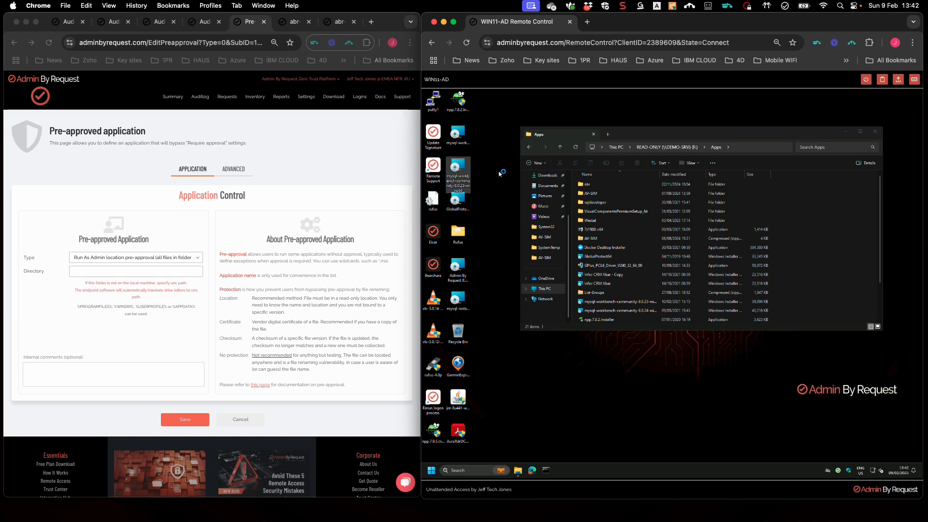
click(728, 340)
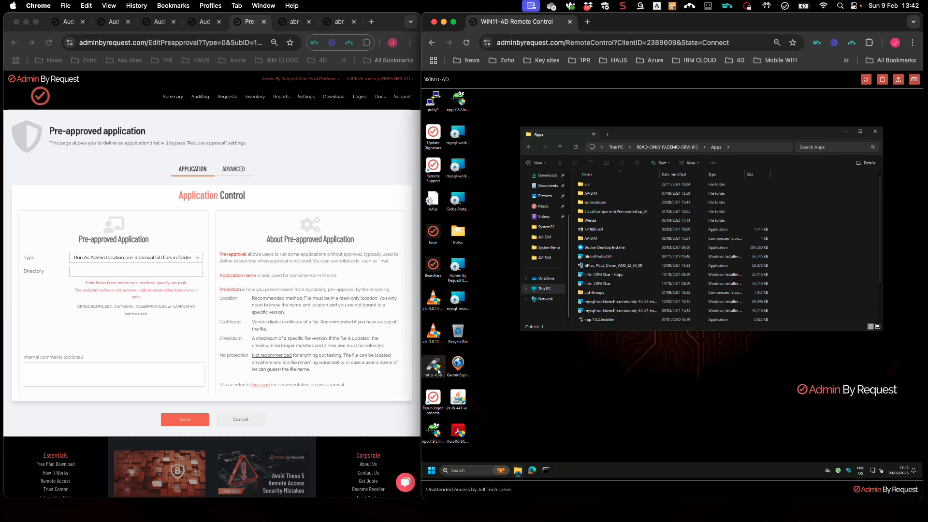
click(456, 299)
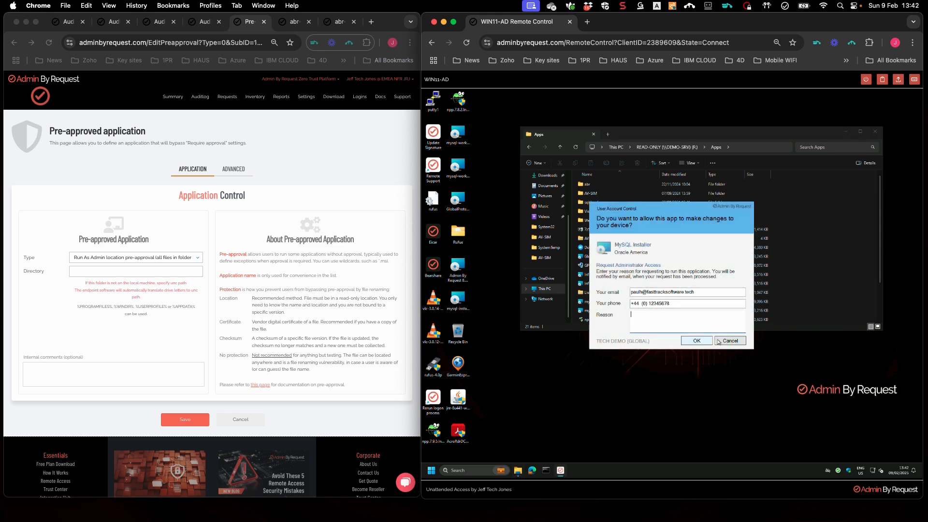
click(730, 341)
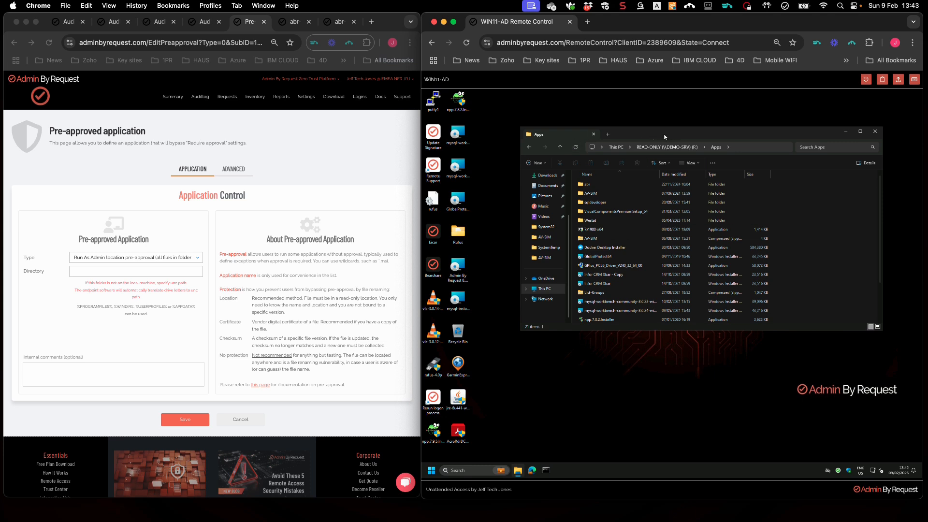
Copy the Apps folder's path F:\Apps into the location pre-approval's directory and save the entry
drag(663, 137, 651, 114)
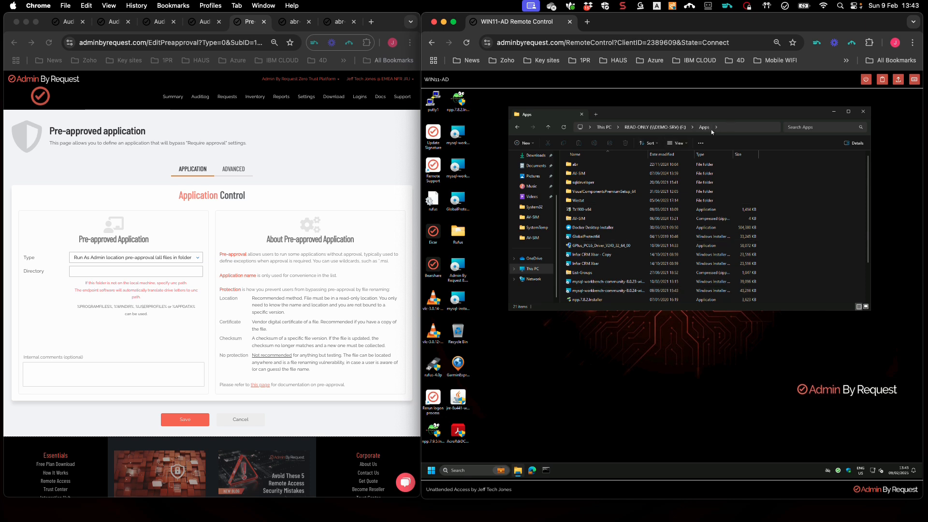
click(730, 127)
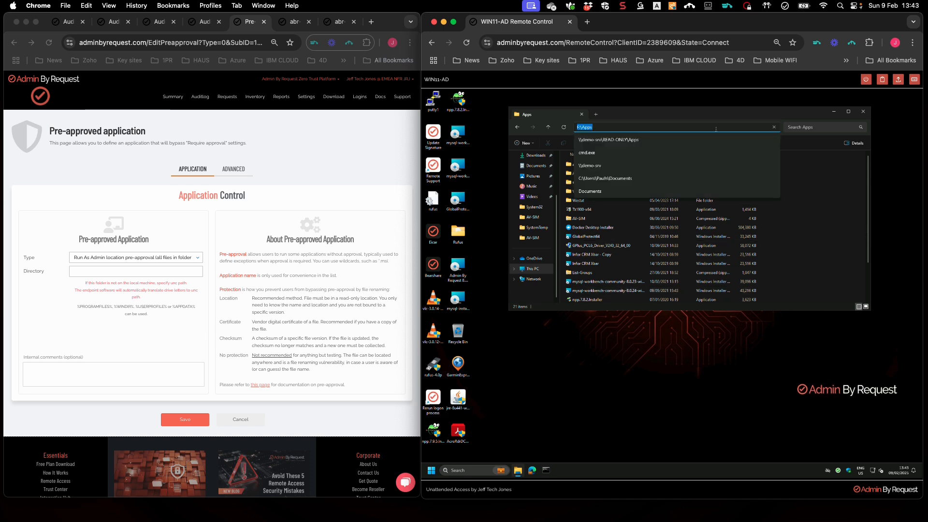
right_click(590, 128)
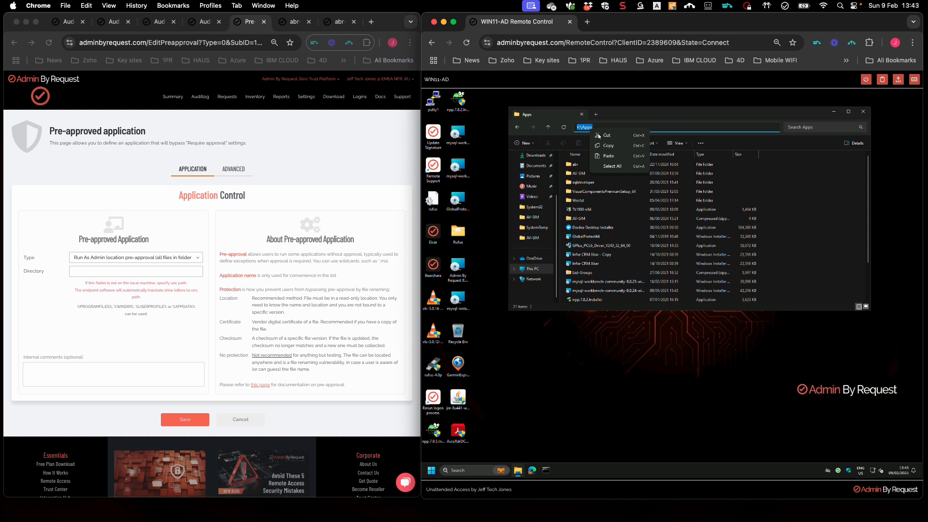
click(605, 146)
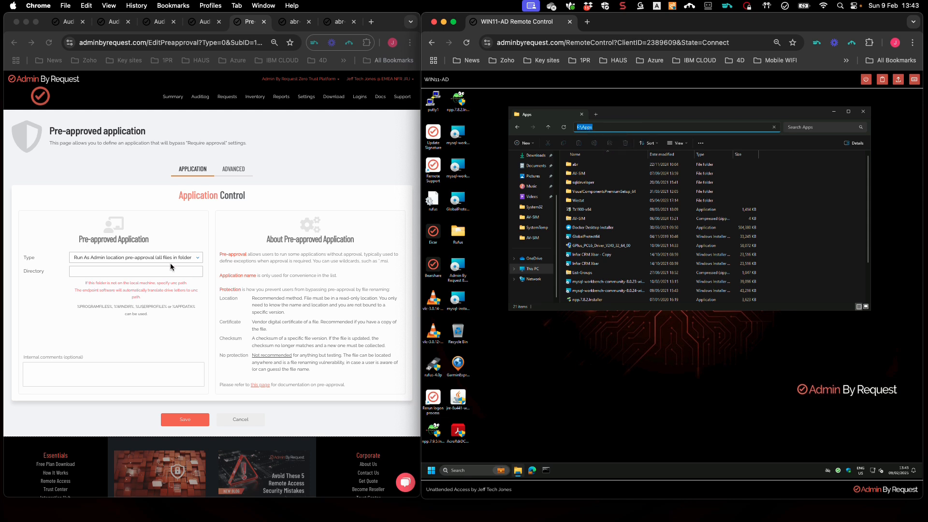
click(109, 271)
right_click(109, 272)
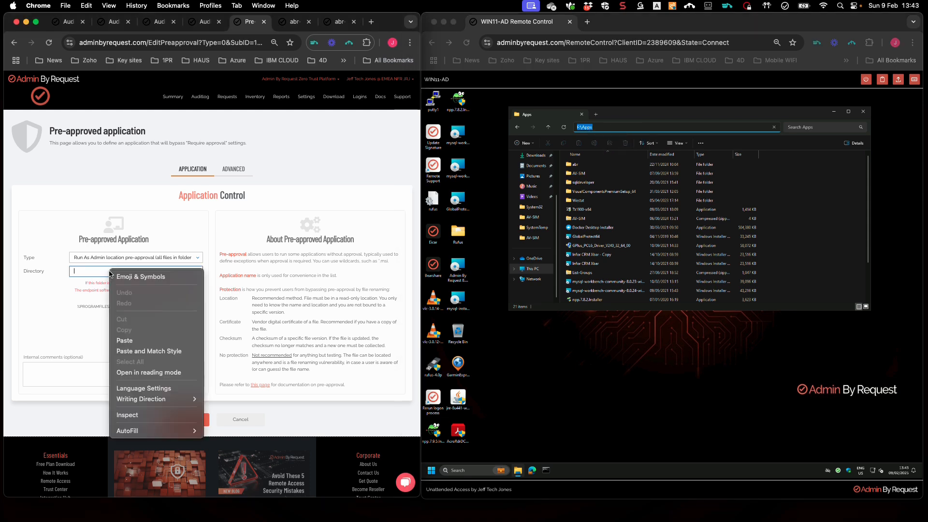
click(124, 342)
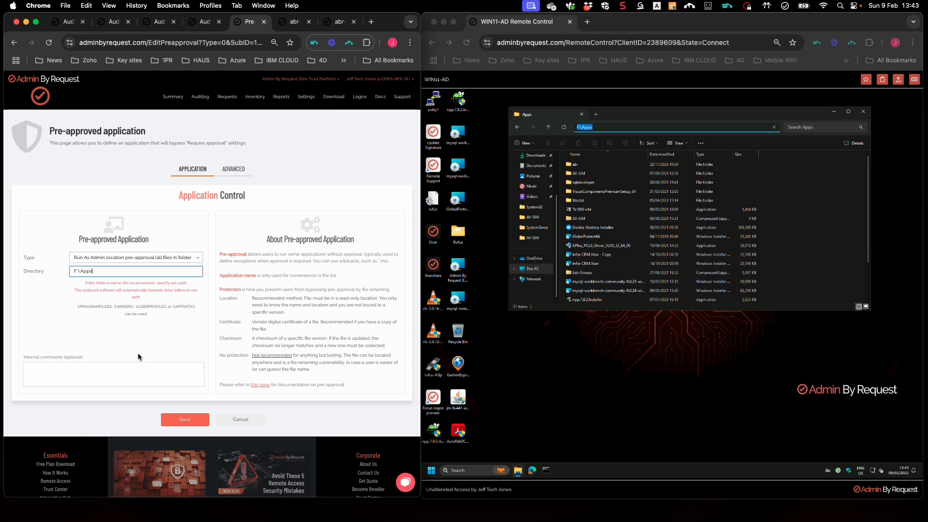
click(185, 421)
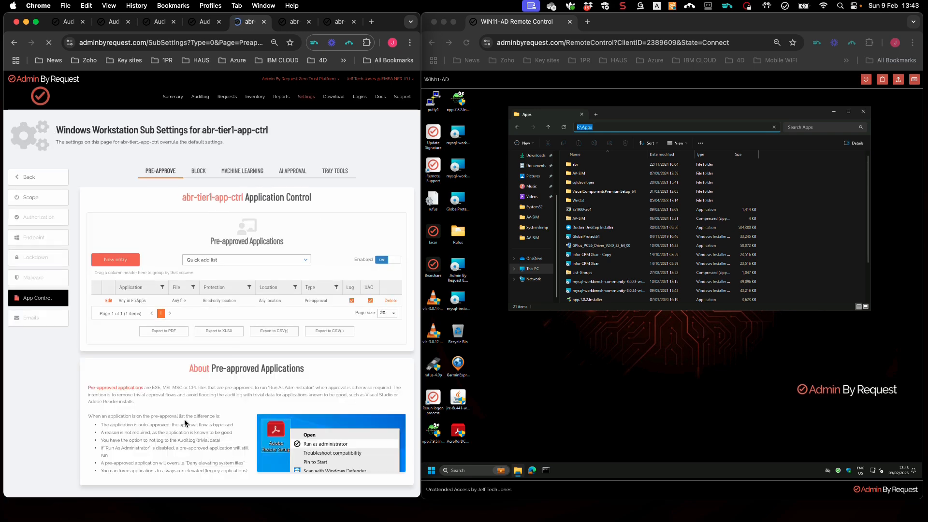
Test the F:\Apps pre-approval by running the MySQL Workbench 8.0.23 and npp.7.8.2.Installer files from Apps, declining both elevation prompts
click(618, 408)
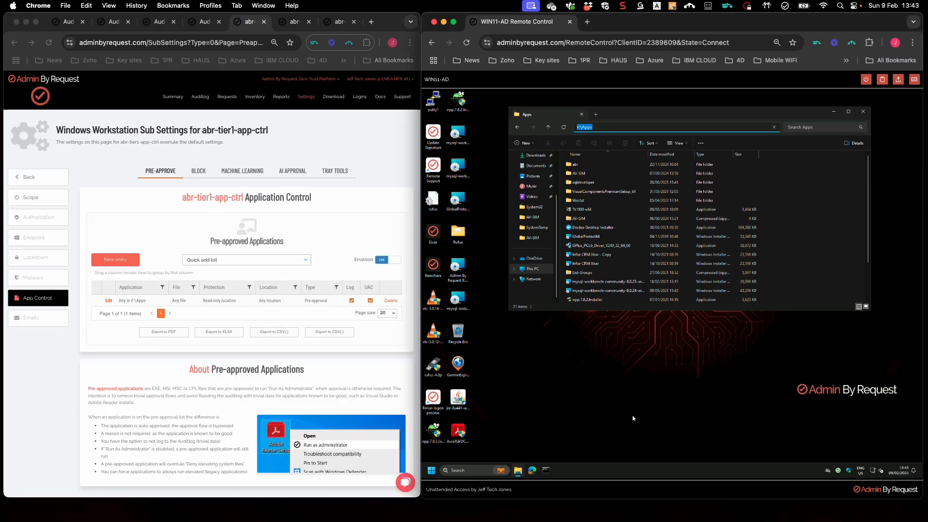
click(839, 471)
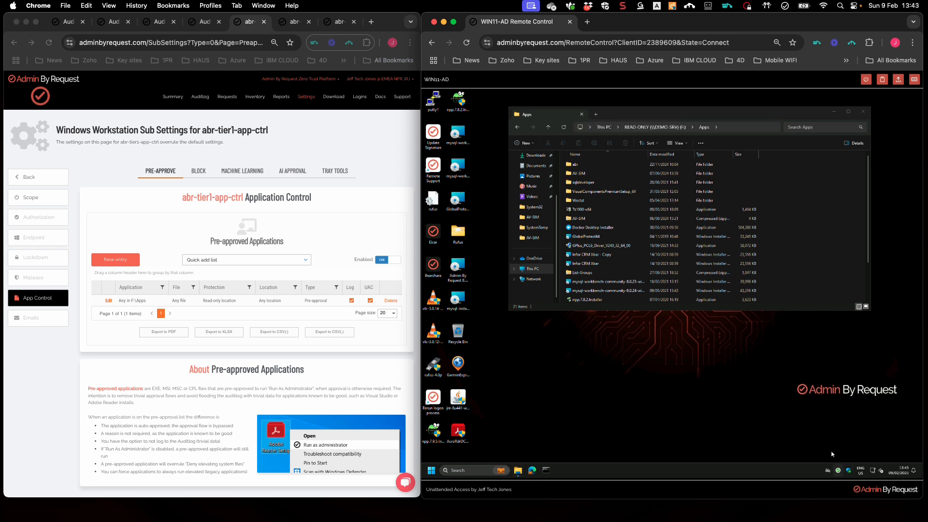
double_click(593, 283)
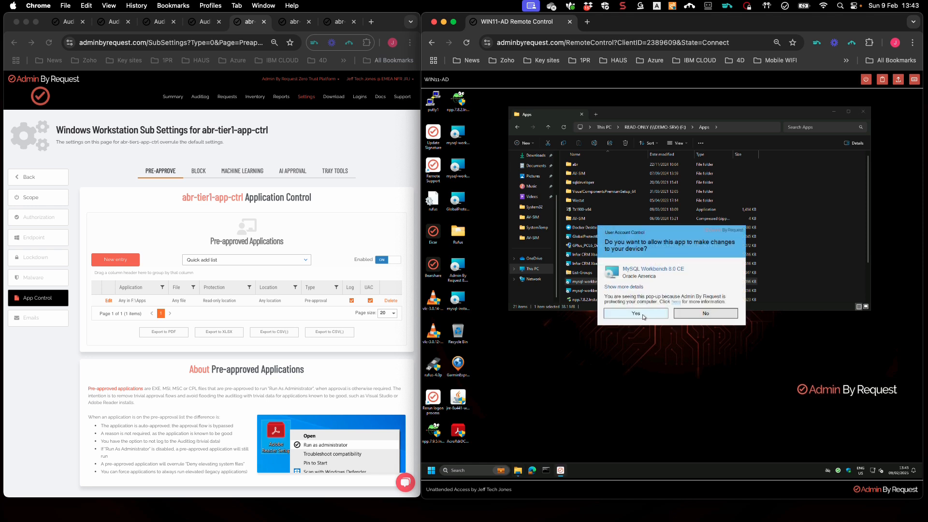
click(703, 315)
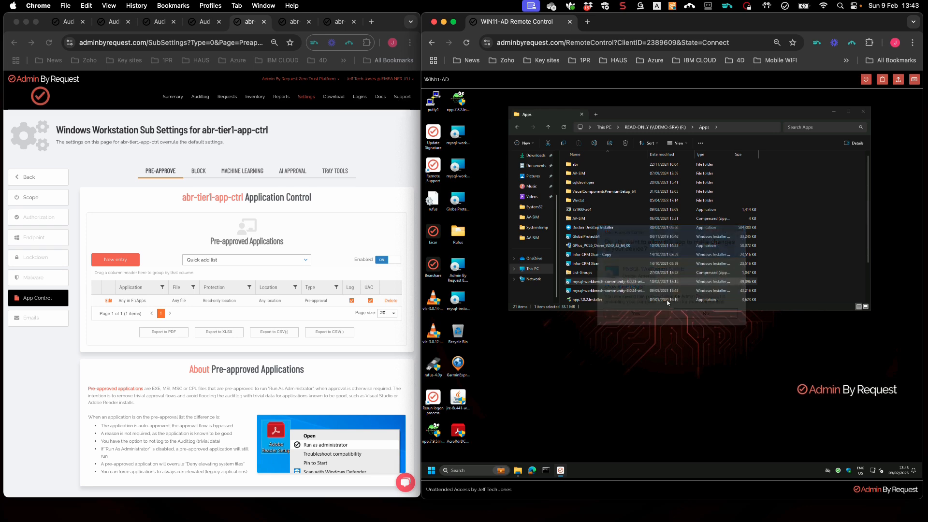
double_click(592, 299)
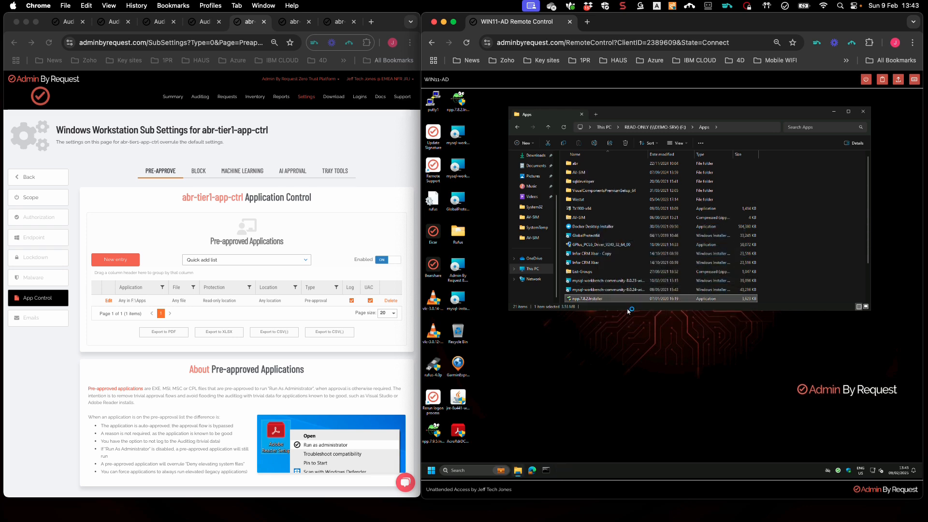
click(704, 313)
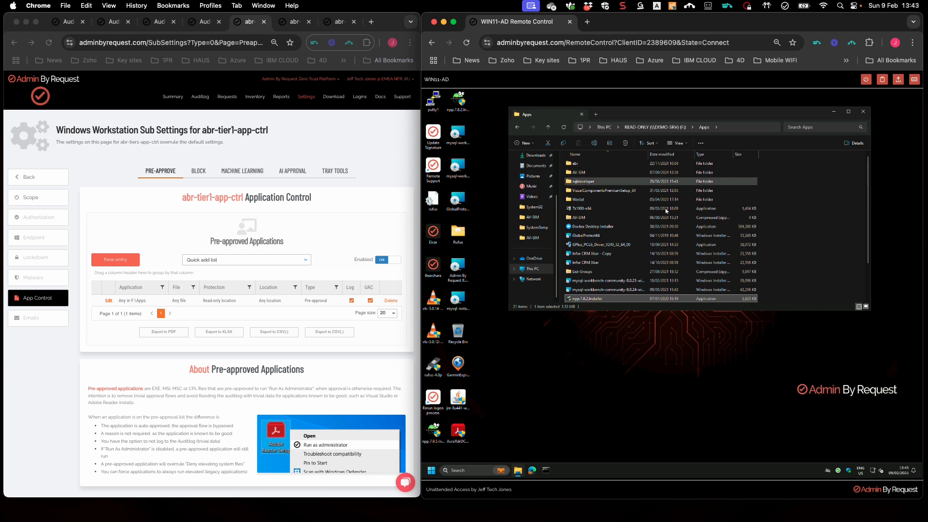
Open the Apps folder through its UNC path \\demo-srv\READ-ONLY\Apps on WIN11-AD and copy that path
click(736, 128)
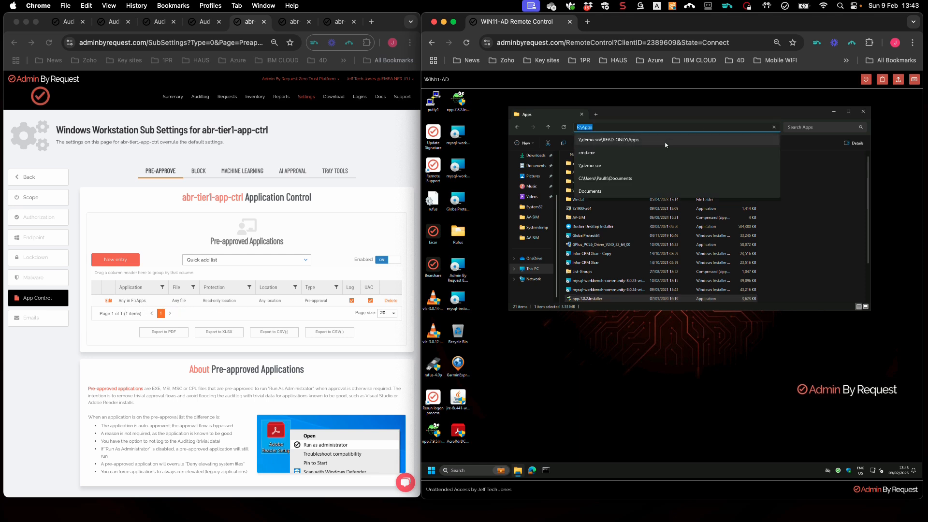
click(693, 140)
click(736, 128)
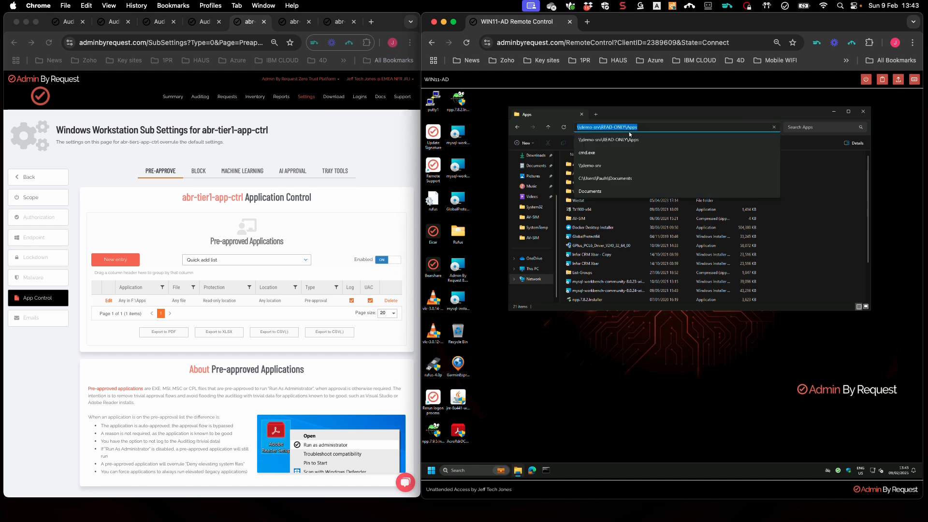
right_click(624, 129)
click(638, 147)
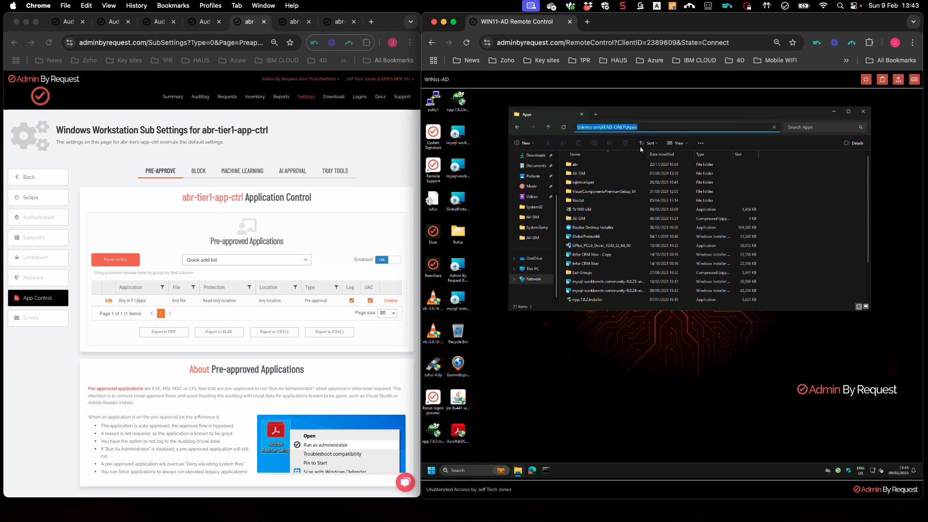
Replace the pre-approval entry's directory with the copied path \\demo-srv\READ-ONLY\Apps and save the entry
click(320, 305)
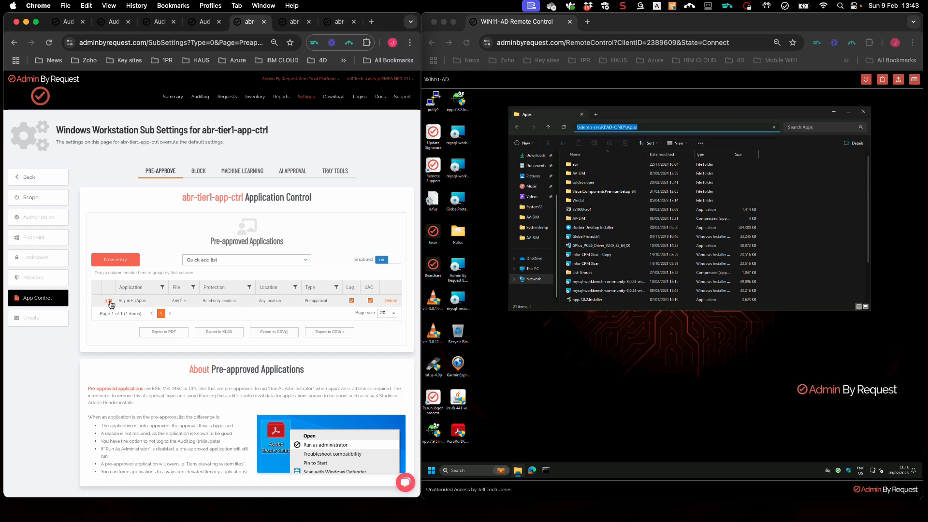
click(108, 302)
drag(116, 271, 64, 271)
right_click(77, 273)
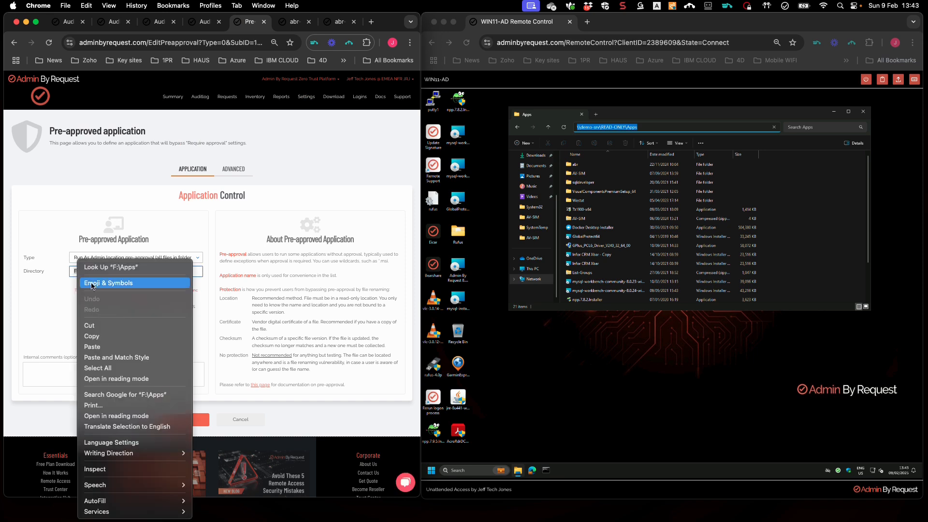
click(112, 341)
click(105, 337)
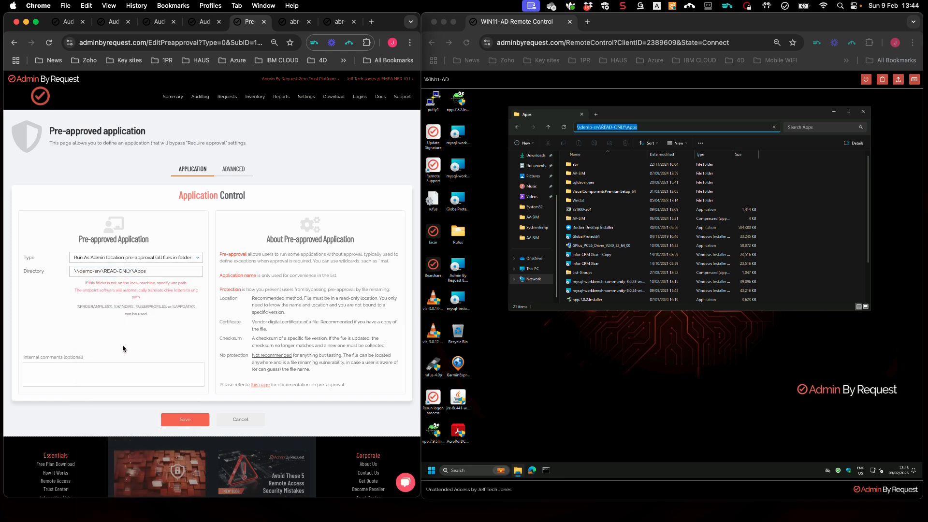
click(185, 419)
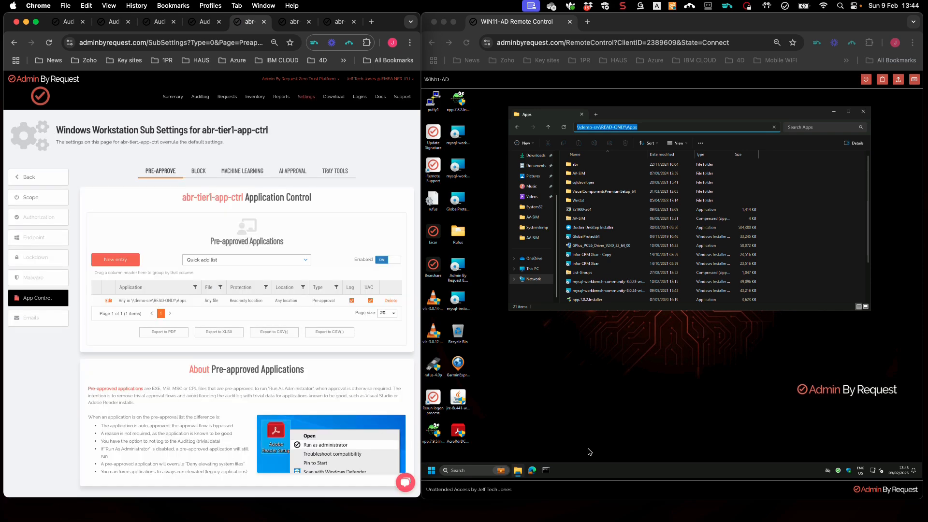
Test the UNC-path pre-approval by running GlobalProtect64 from the network Apps folder and declining the elevation prompt
click(624, 441)
click(838, 472)
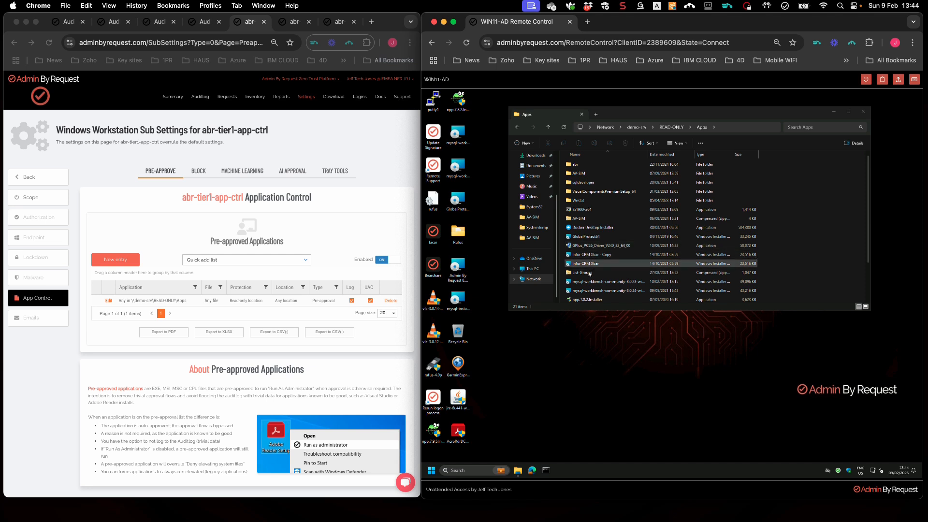
click(596, 238)
double_click(596, 238)
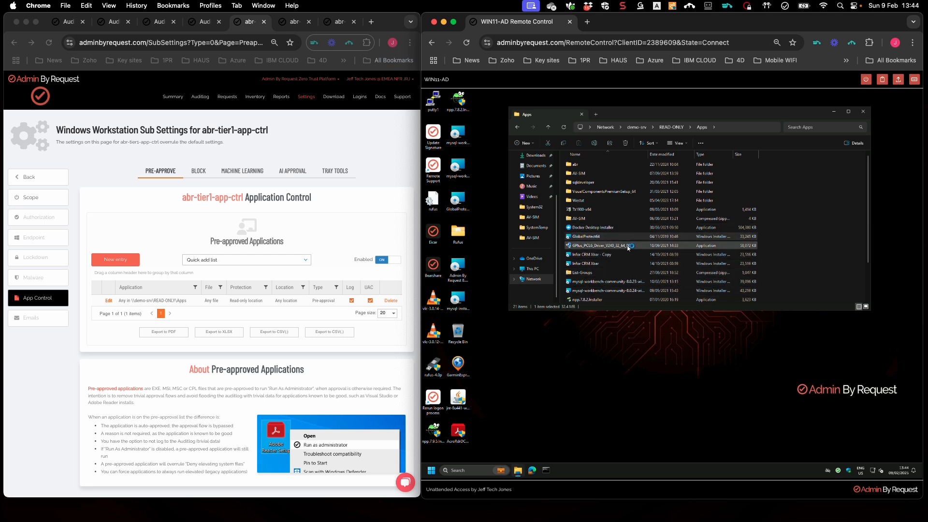
click(705, 313)
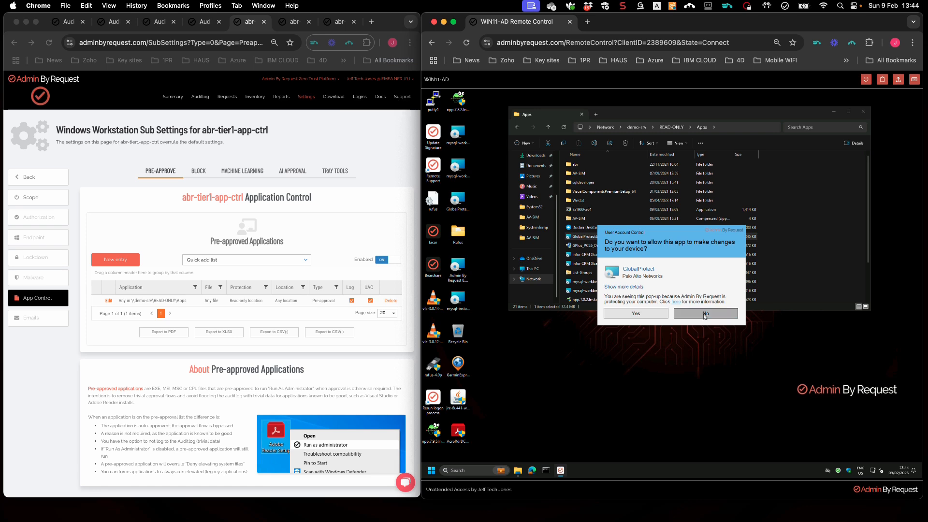
Turn off logging and the UAC confirmation in the \\demo-srv\READ-ONLY\Apps pre-approval's advanced settings and save the entry
click(109, 300)
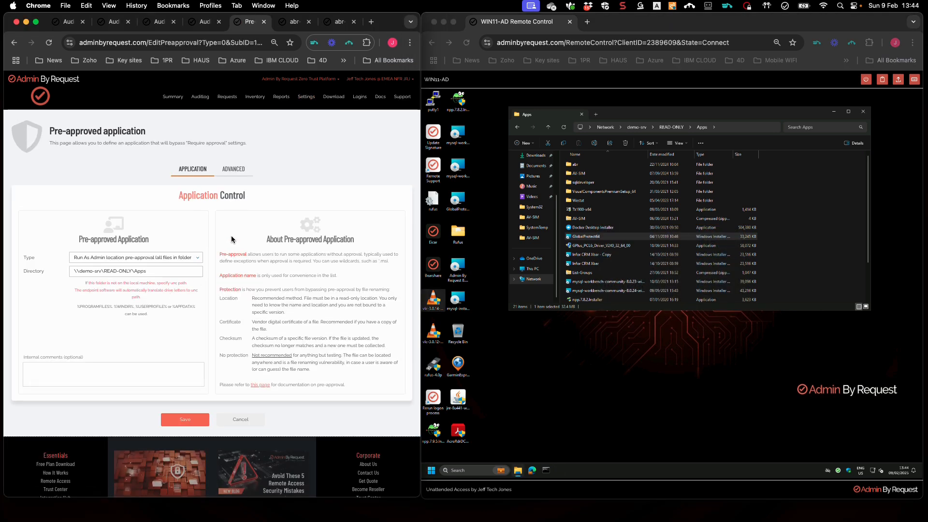
click(232, 171)
click(136, 267)
click(184, 344)
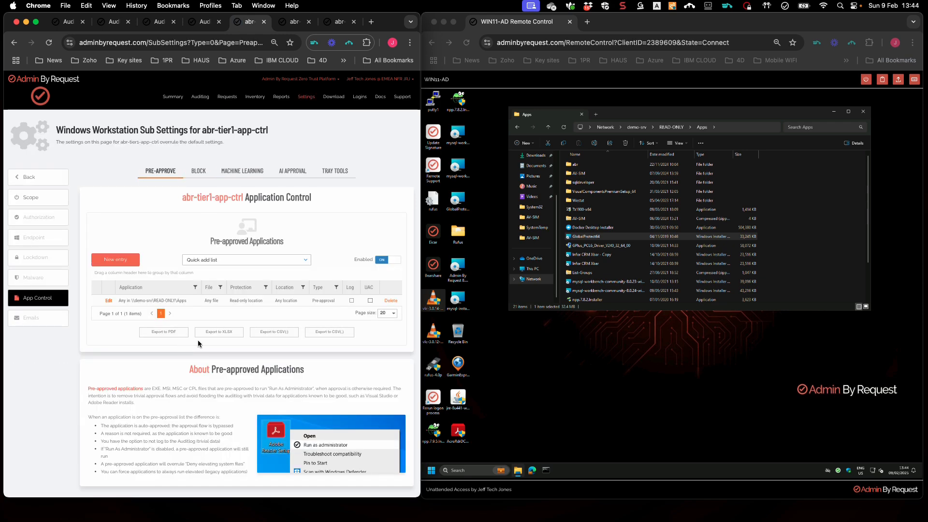
click(664, 416)
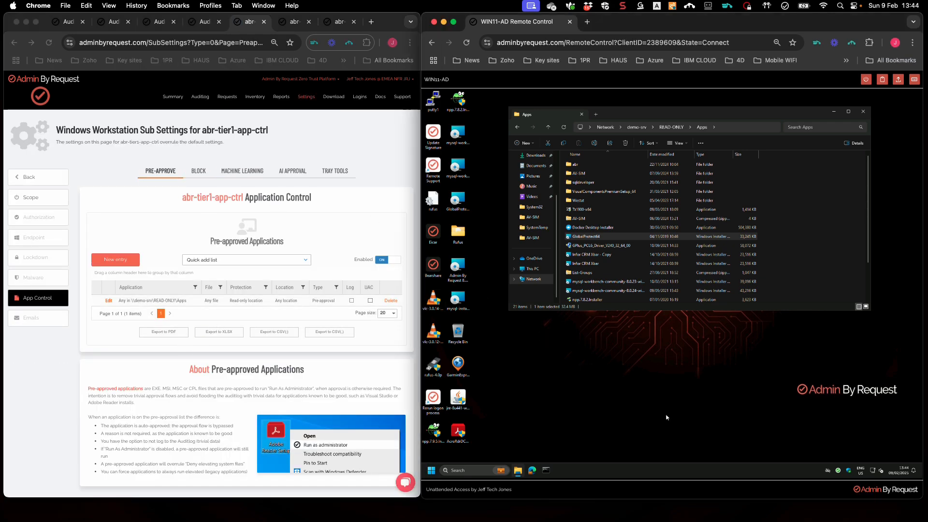
Test the silent pre-approval by running npp.7.8.2.Installer from the network Apps folder and cancelling its language selection
click(839, 474)
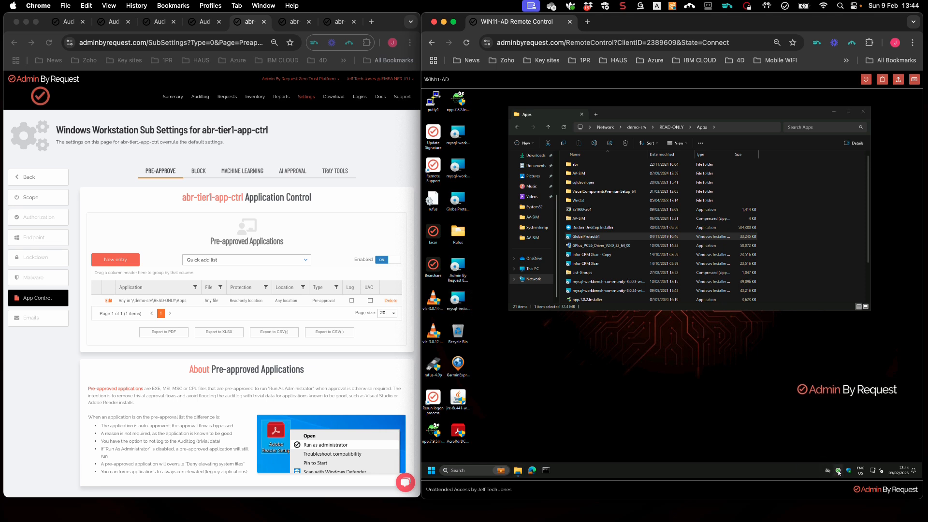
click(701, 113)
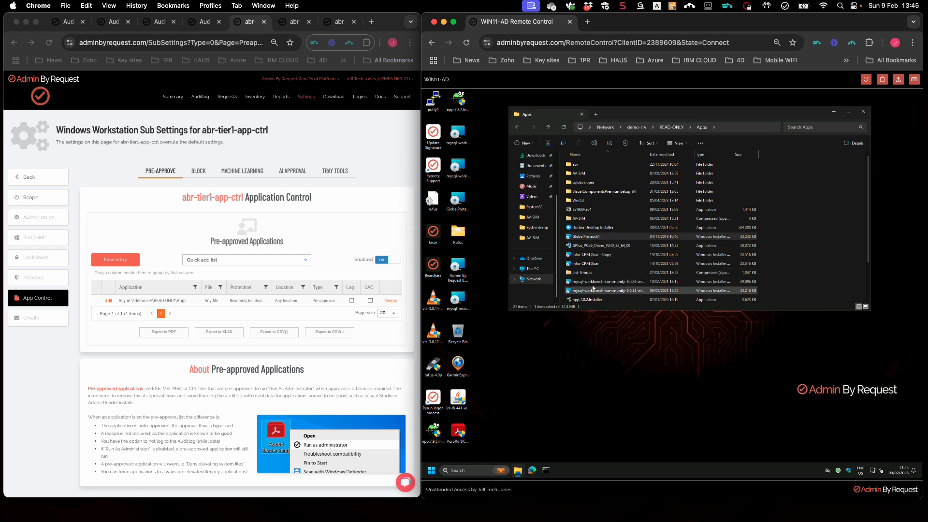
double_click(592, 300)
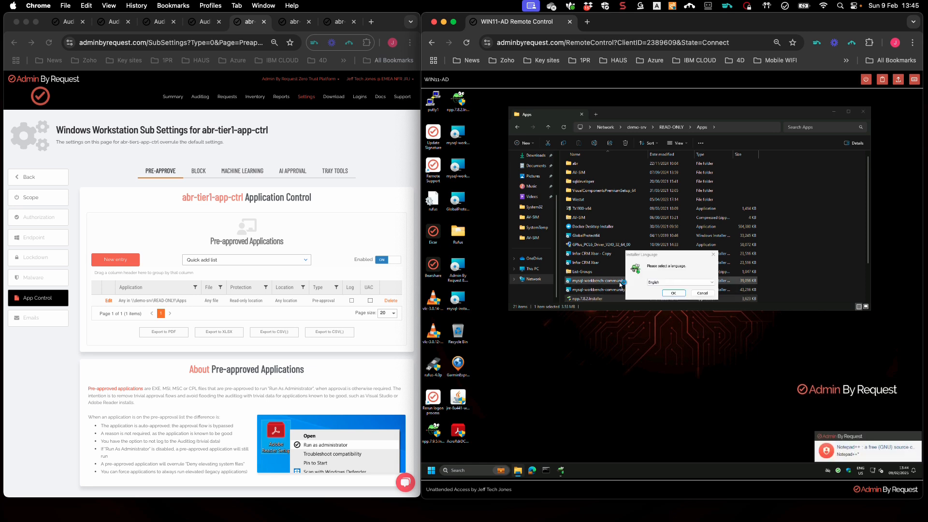
click(703, 294)
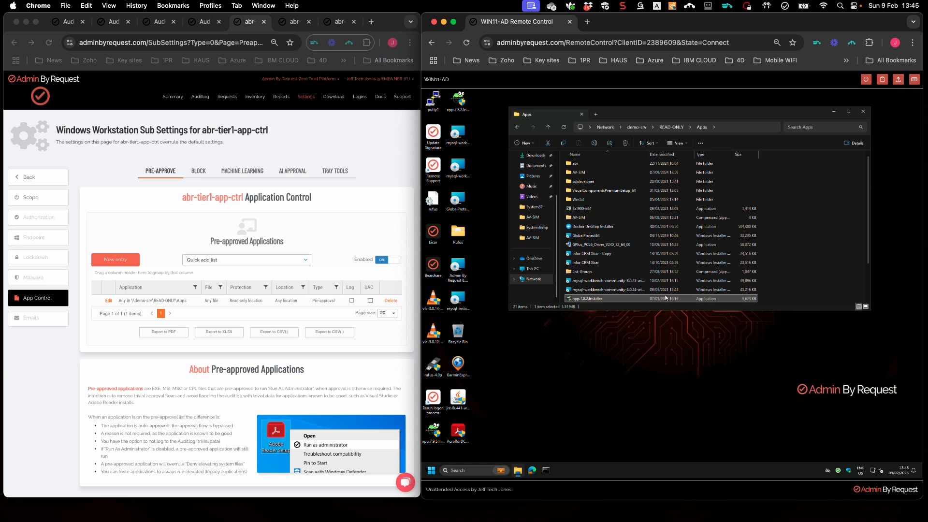
Turn on user confirmation in the advanced settings of the \\demo-srv\READ-ONLY\Apps pre-approval and save the entry
click(96, 304)
click(107, 303)
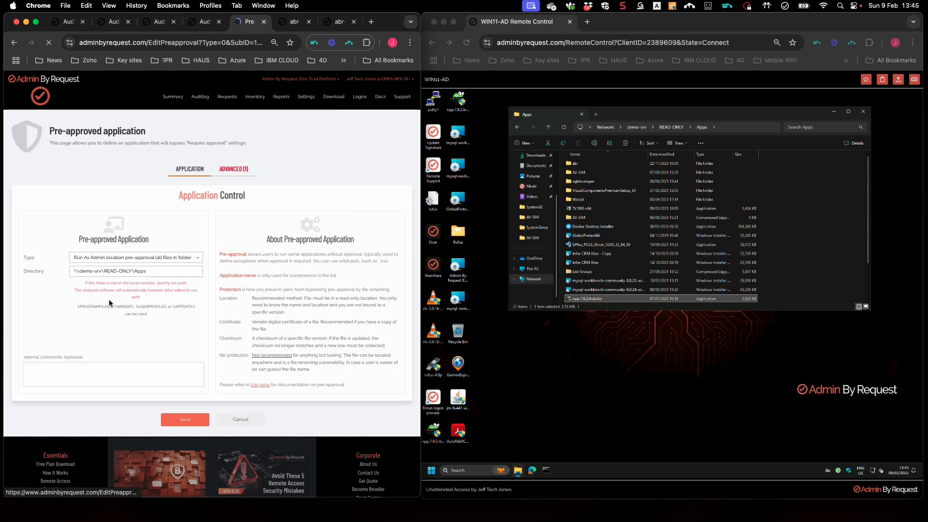
click(236, 177)
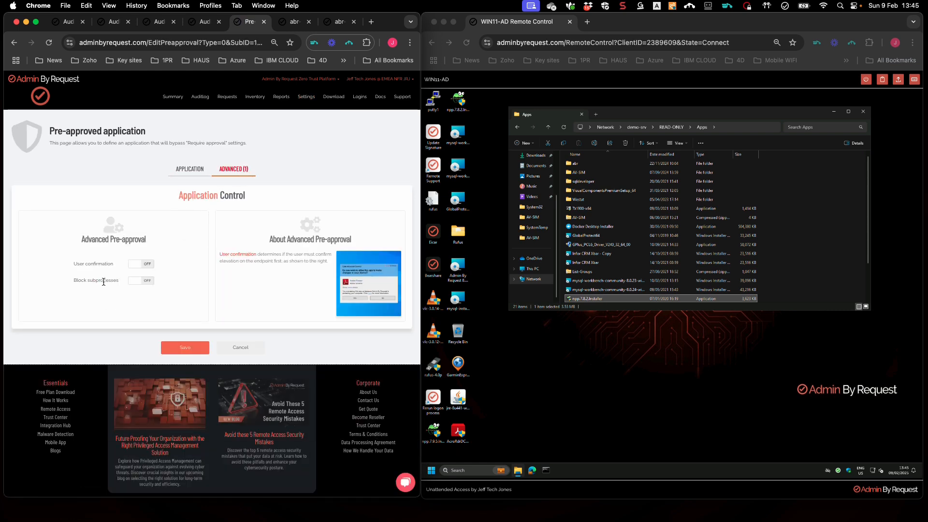
click(137, 268)
click(187, 347)
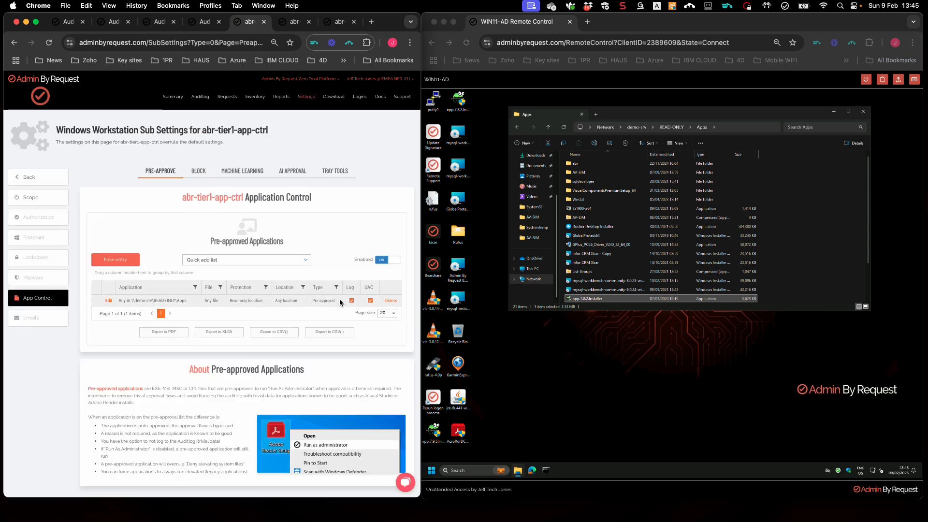
Reopen the \\demo-srv\READ-ONLY\Apps pre-approval, examine which environment variables its directory accepts, and leave the entry without saving
click(391, 301)
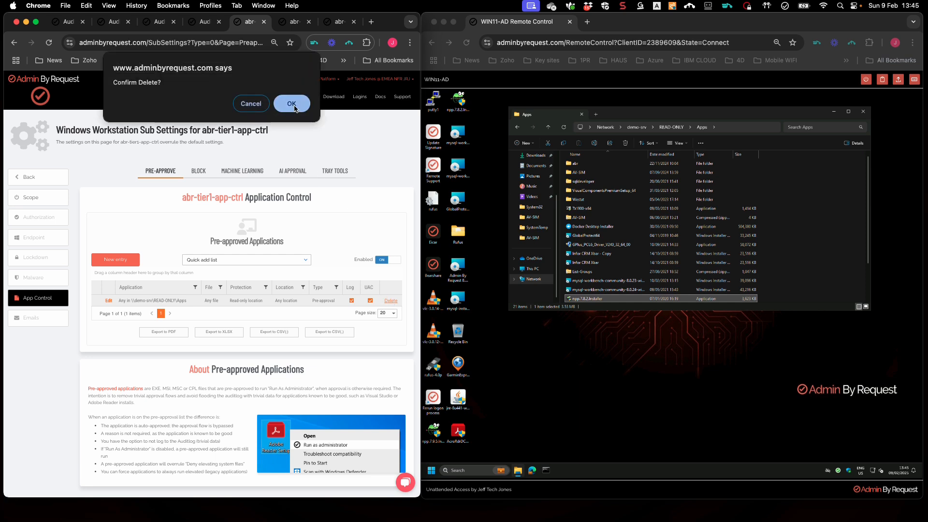
click(251, 103)
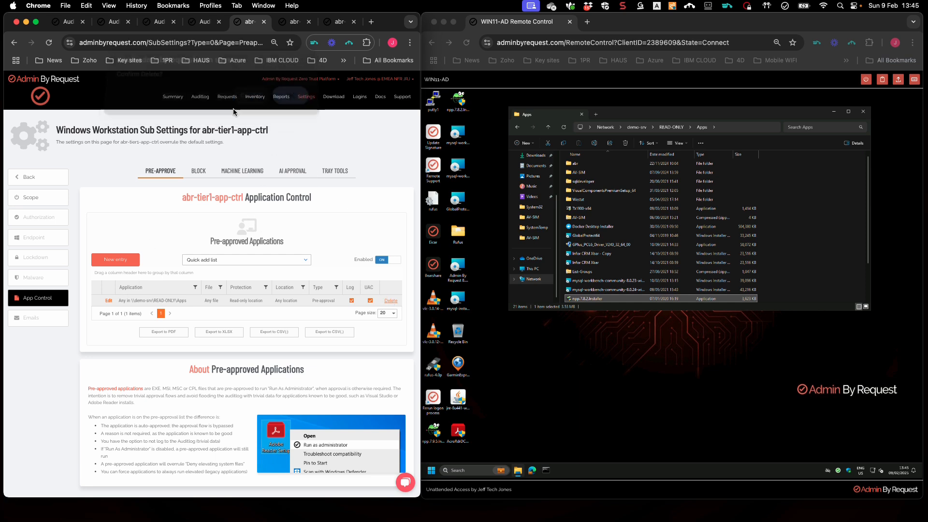
click(108, 302)
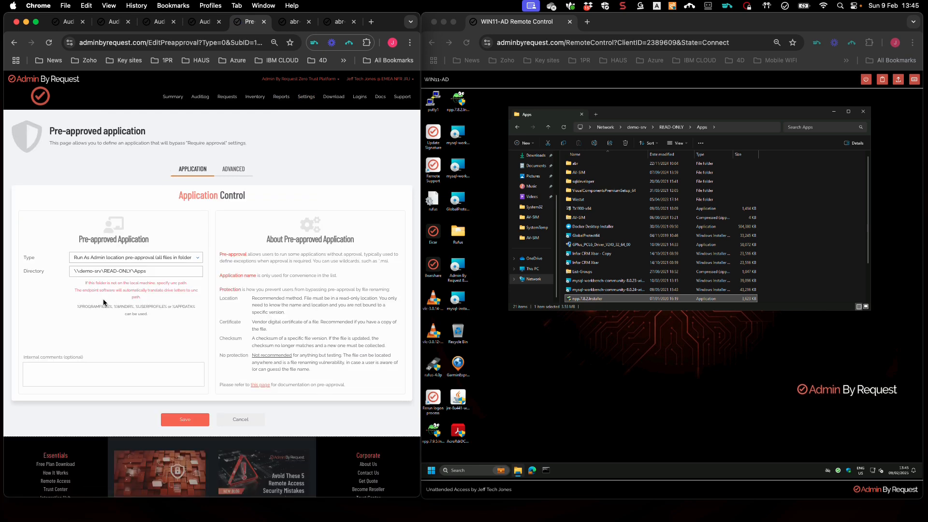
mouse_move(83, 305)
mouse_down()
mouse_move(192, 306)
mouse_move(72, 307)
mouse_up()
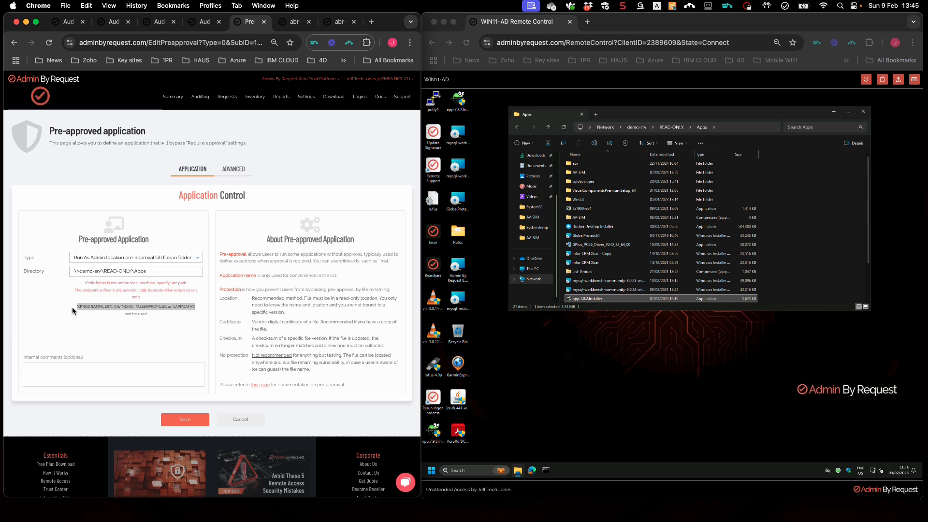
click(144, 307)
drag(196, 308, 136, 307)
click(118, 308)
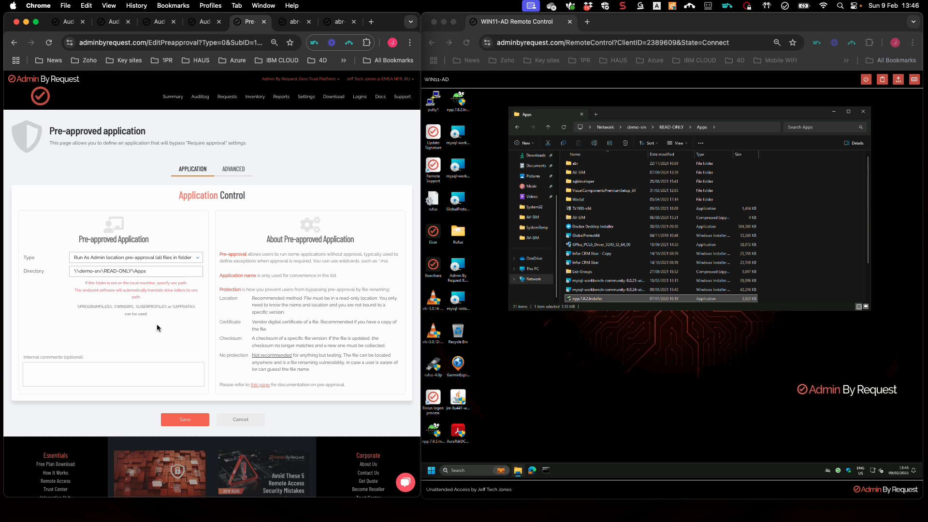
click(242, 423)
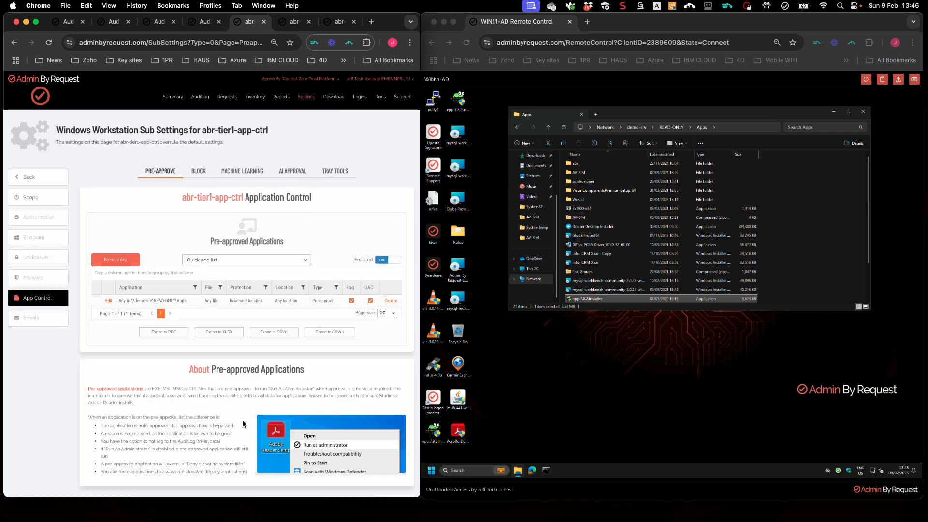
Delete the \\demo-srv\READ-ONLY\Apps pre-approval entry and confirm the deletion
click(389, 300)
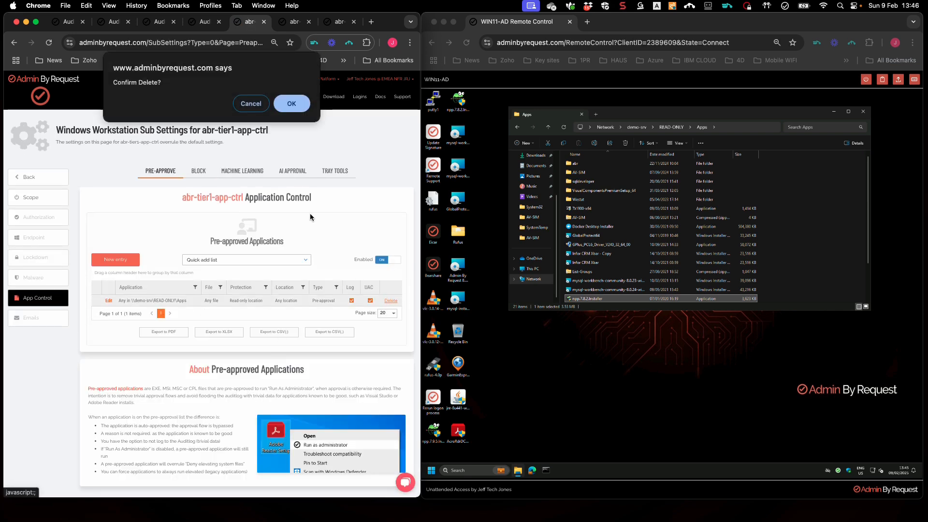
click(279, 111)
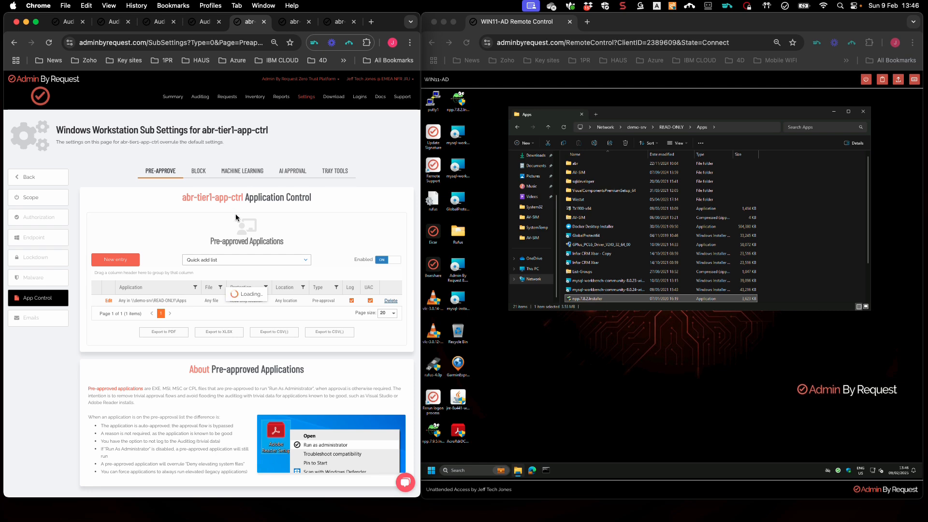
Start a new pre-approval entry and set its type to Force running application elevated (legacy application)
click(134, 264)
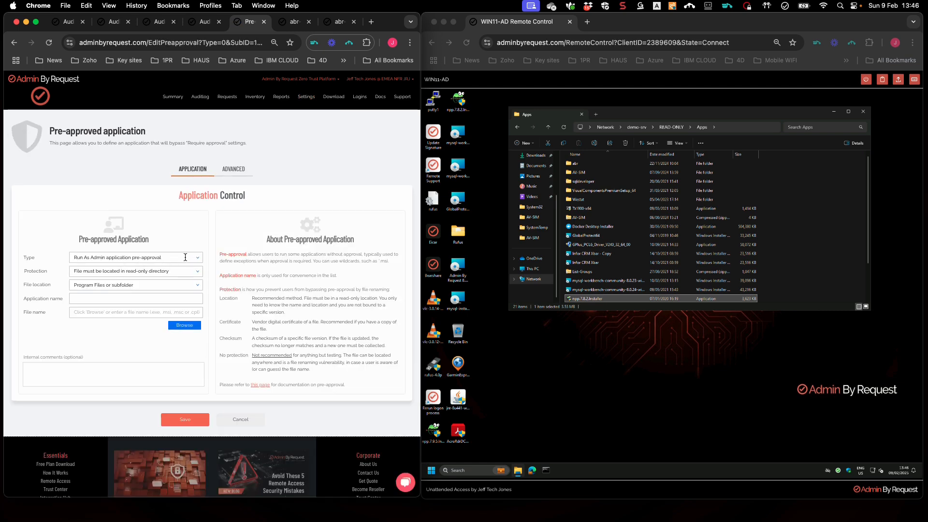
click(199, 257)
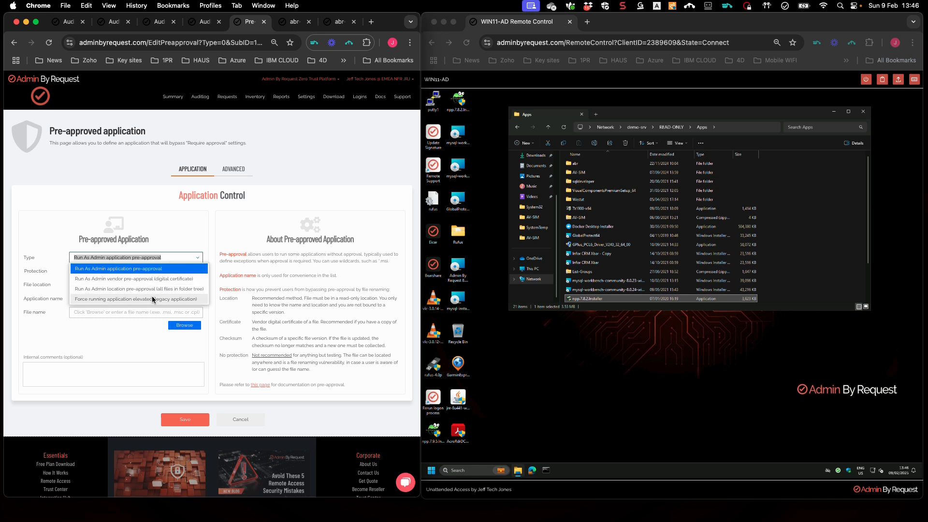
click(185, 269)
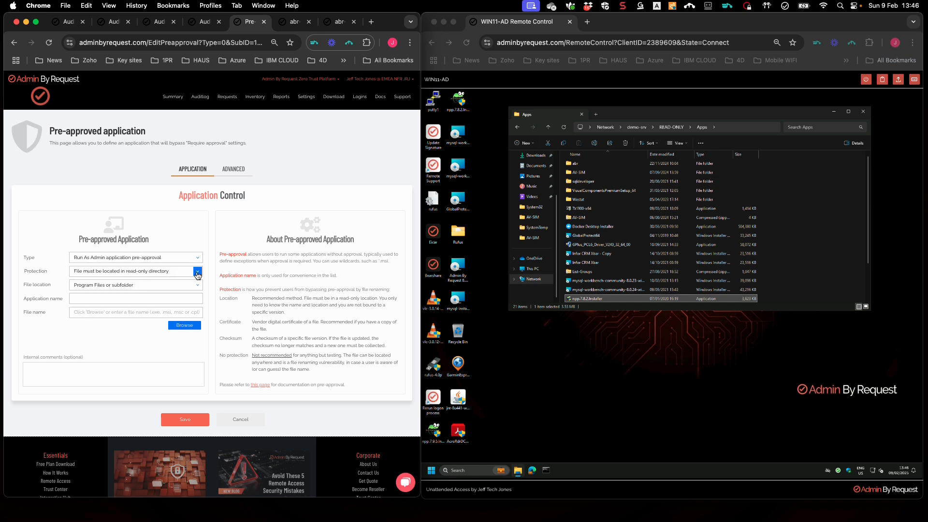
click(174, 259)
click(148, 275)
click(196, 261)
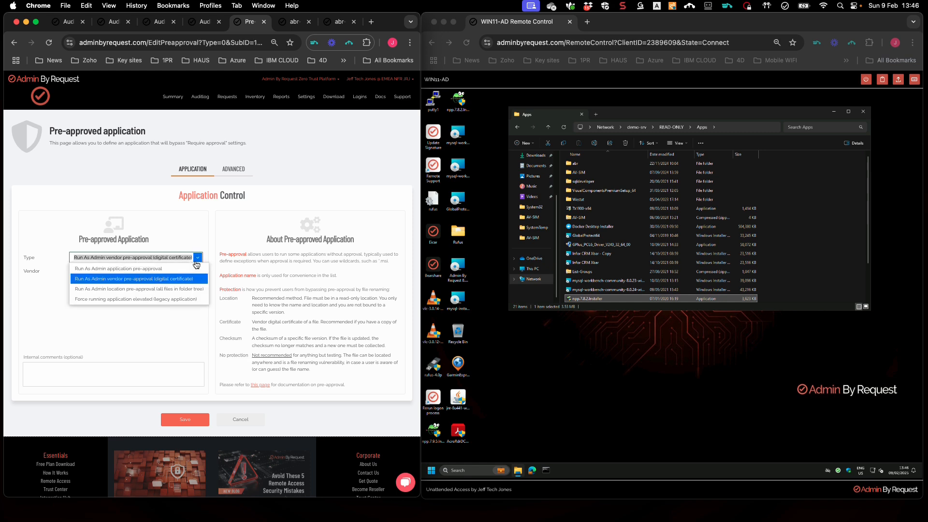
click(158, 289)
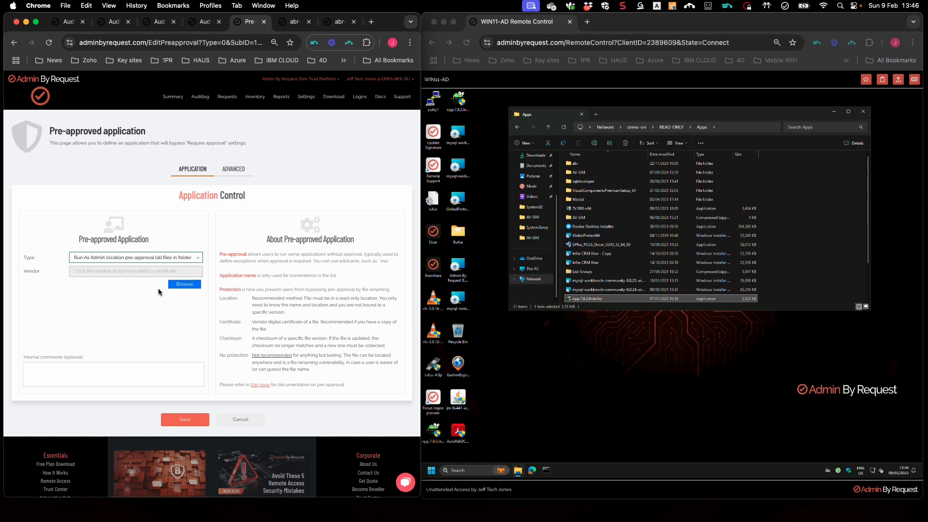
click(197, 260)
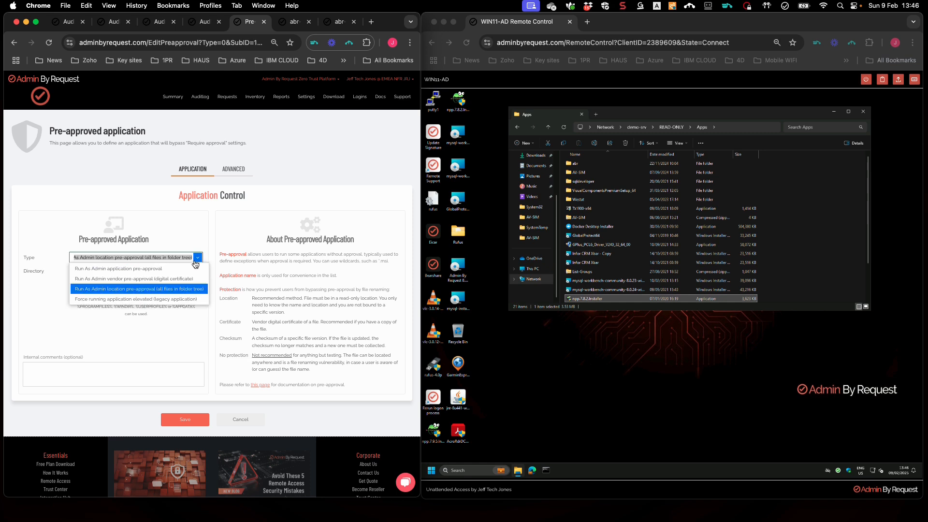
click(144, 296)
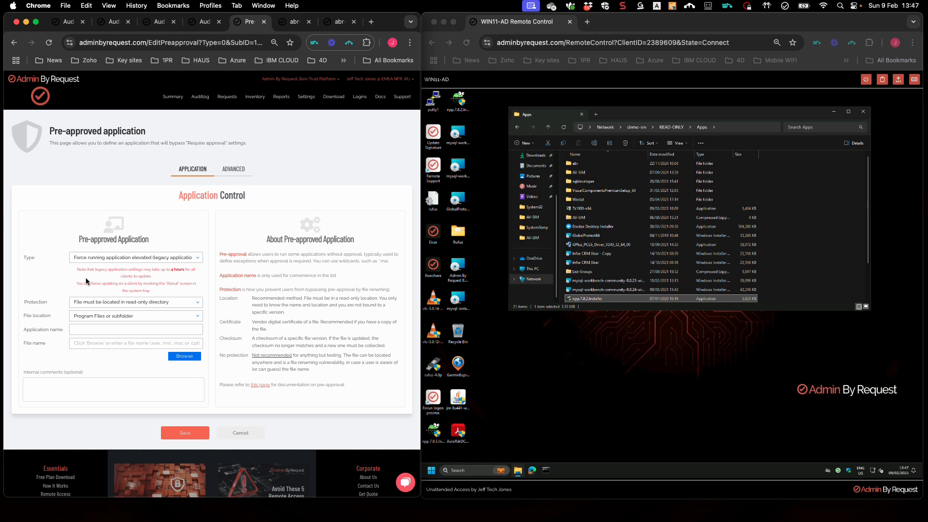
click(197, 303)
click(188, 290)
Open the Zips folder on Local Disk (C:) in File Explorer on WIN11-AD
click(534, 273)
click(535, 273)
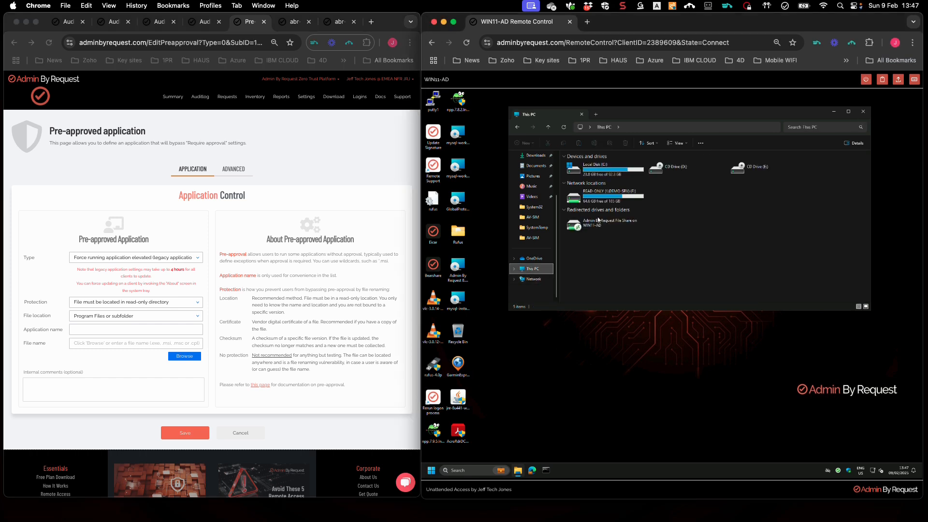
double_click(587, 169)
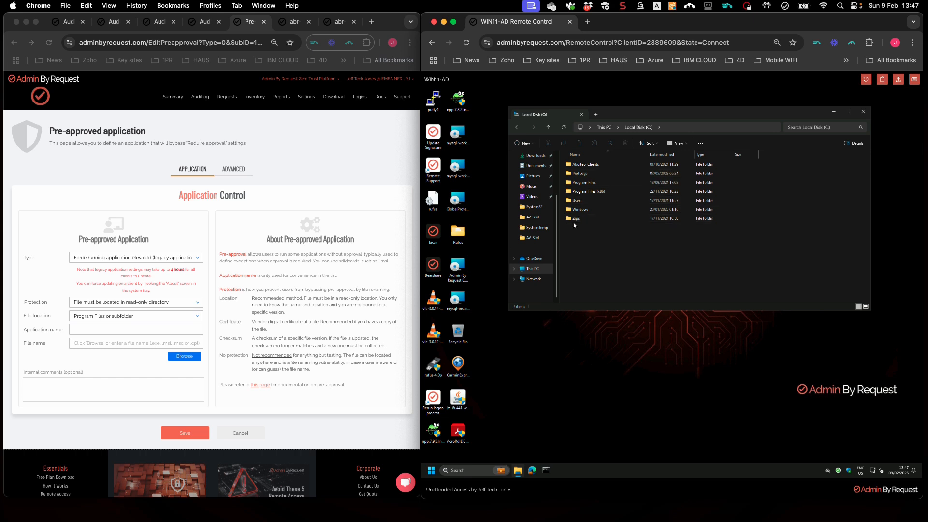
double_click(573, 220)
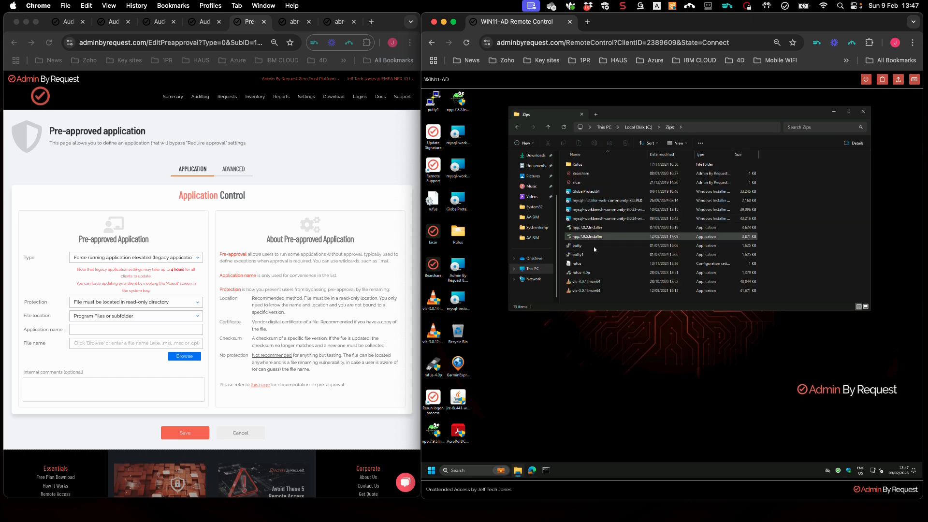
Run putty from the Zips folder without elevation twice, closing its configuration window each time
click(575, 248)
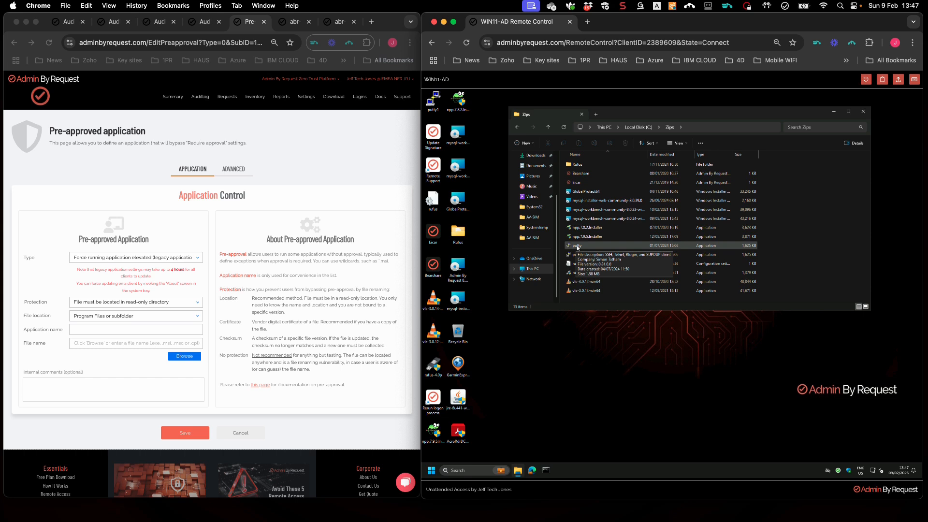
double_click(577, 247)
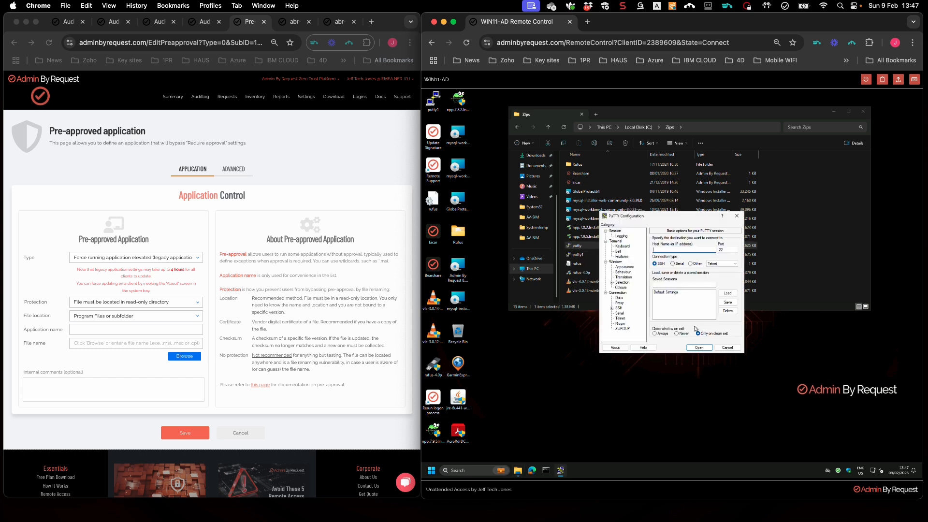
click(729, 349)
double_click(578, 248)
click(730, 350)
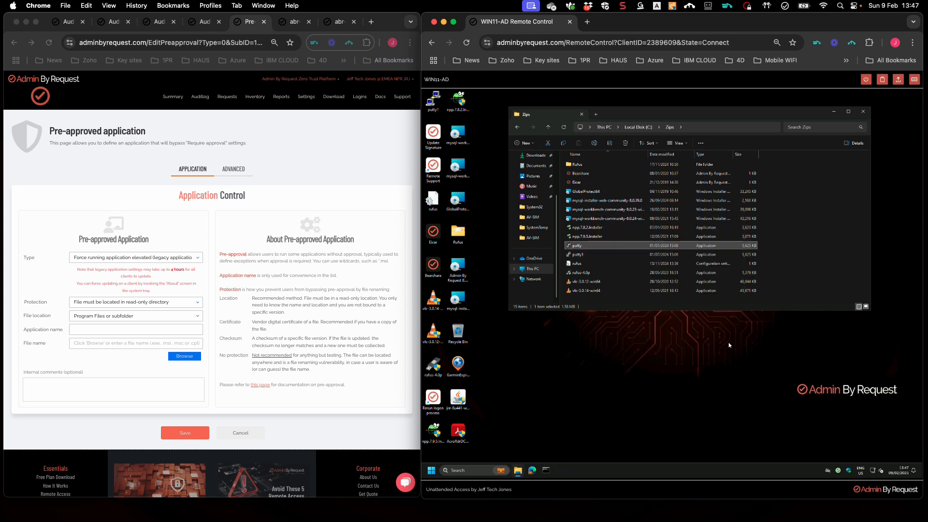
Run putty from the Zips folder as administrator and cancel the request for administrator access
right_click(578, 246)
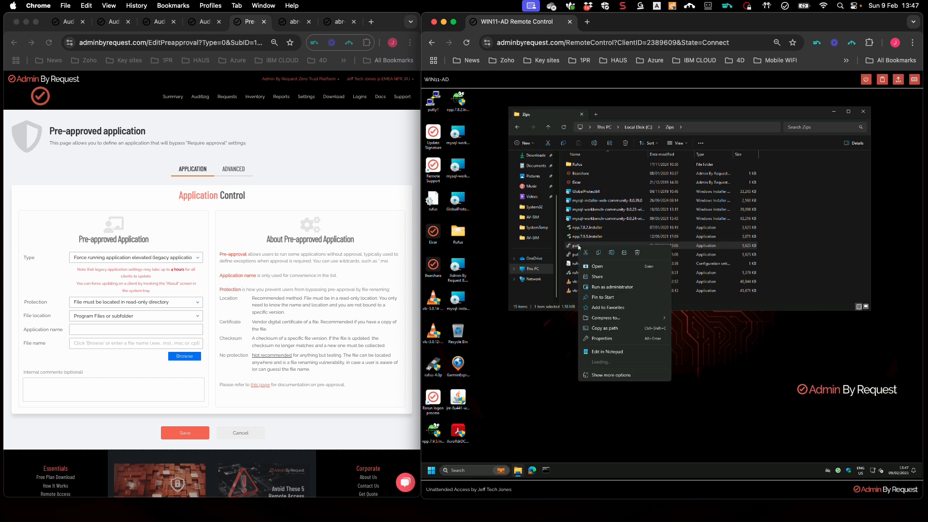
click(613, 286)
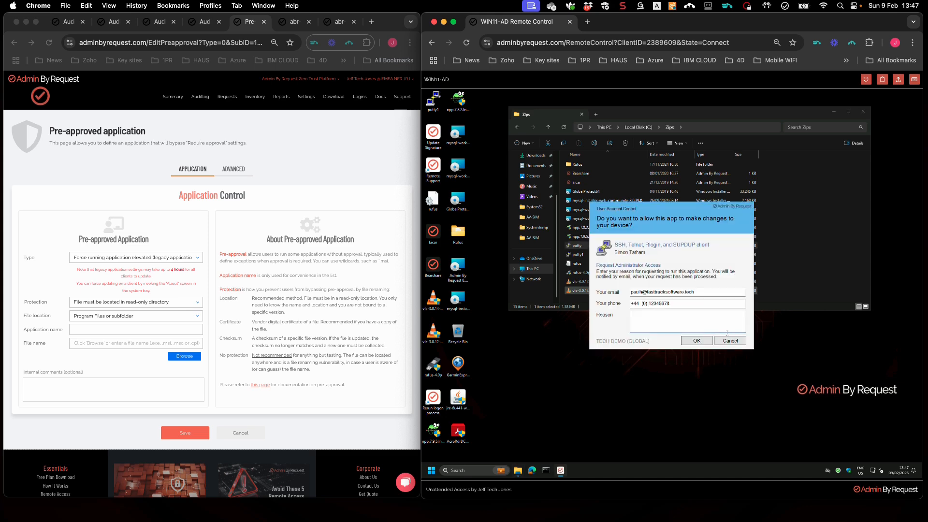
click(729, 340)
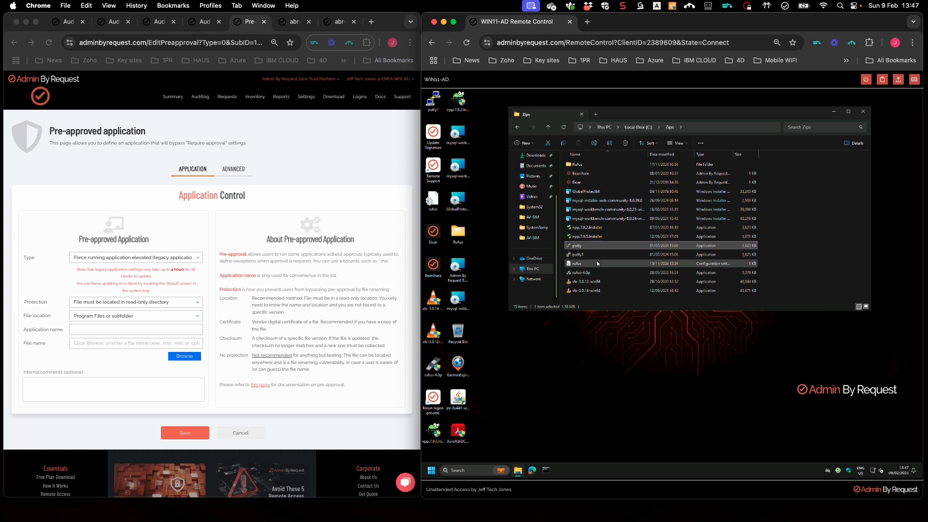
mouse_move(585, 247)
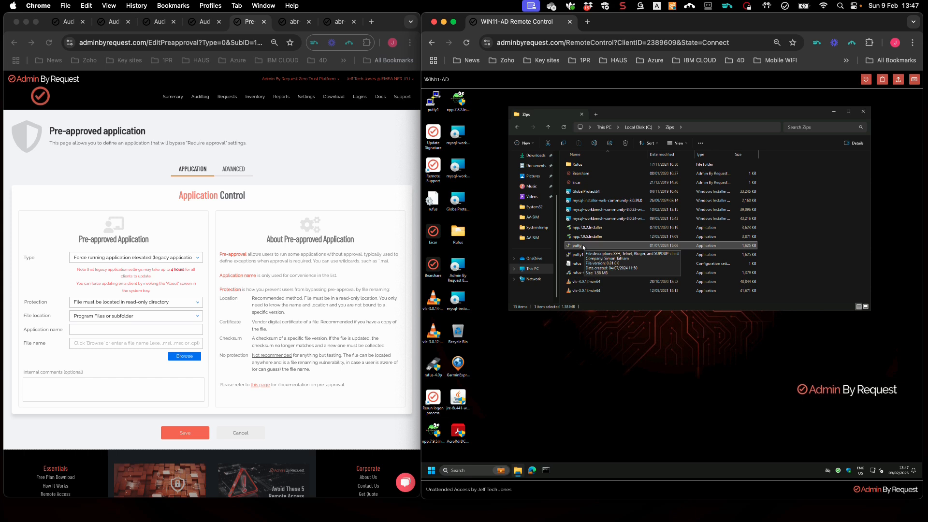
right_click(584, 245)
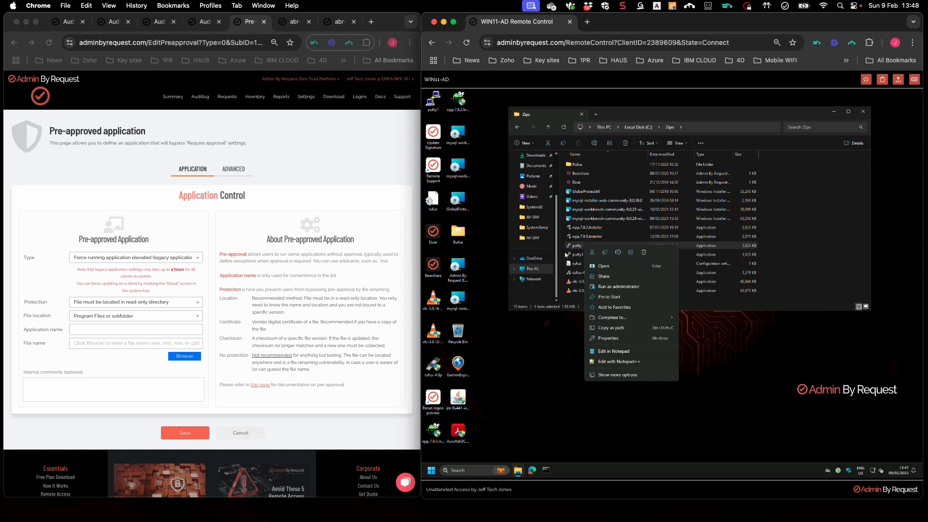
click(190, 301)
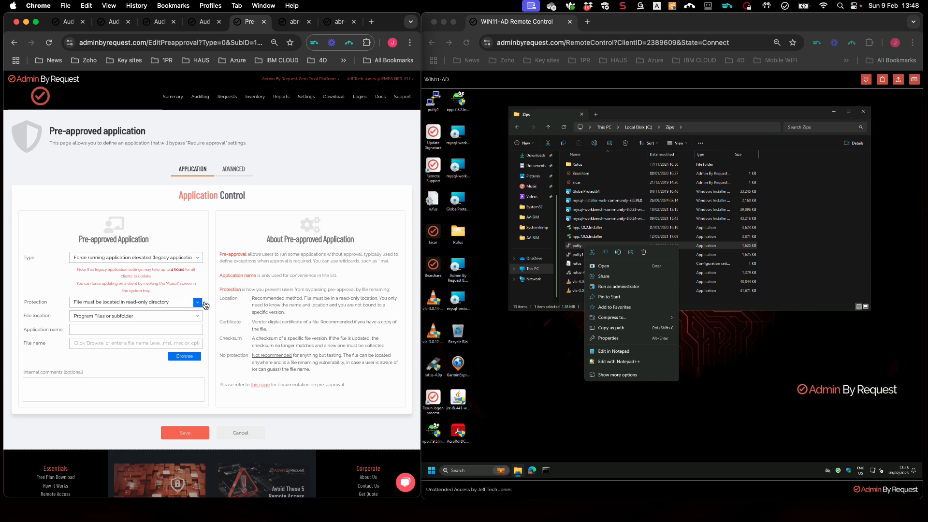
click(783, 239)
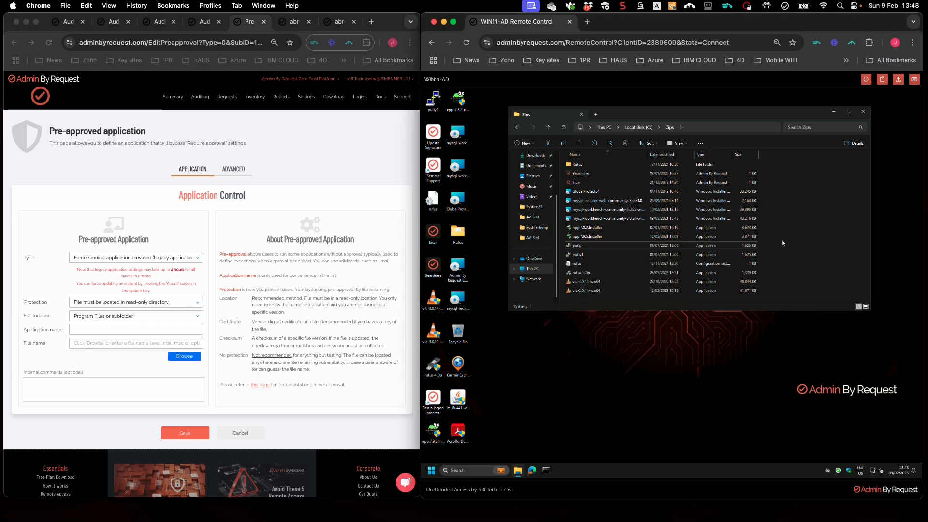
Create a new text document in the Zips folder on WIN11-AD, keeping its default name
right_click(788, 261)
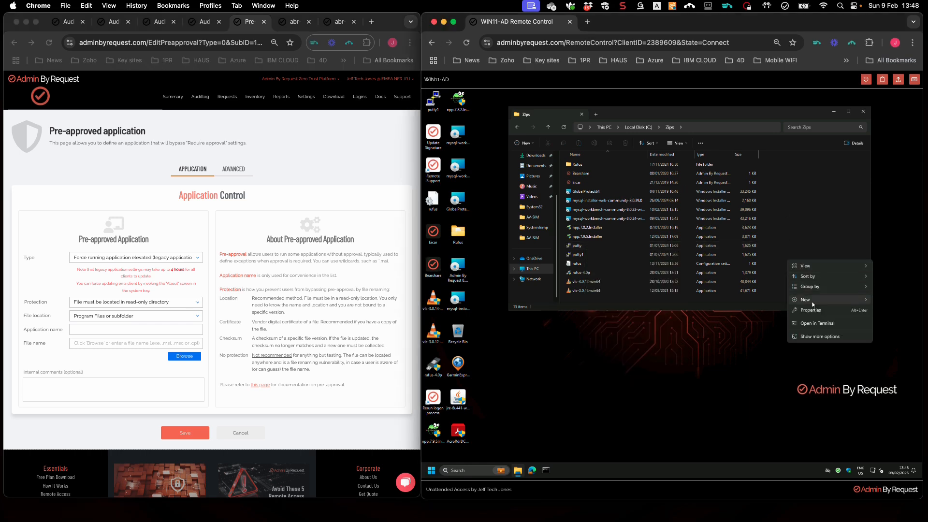
mouse_move(804, 299)
click(734, 384)
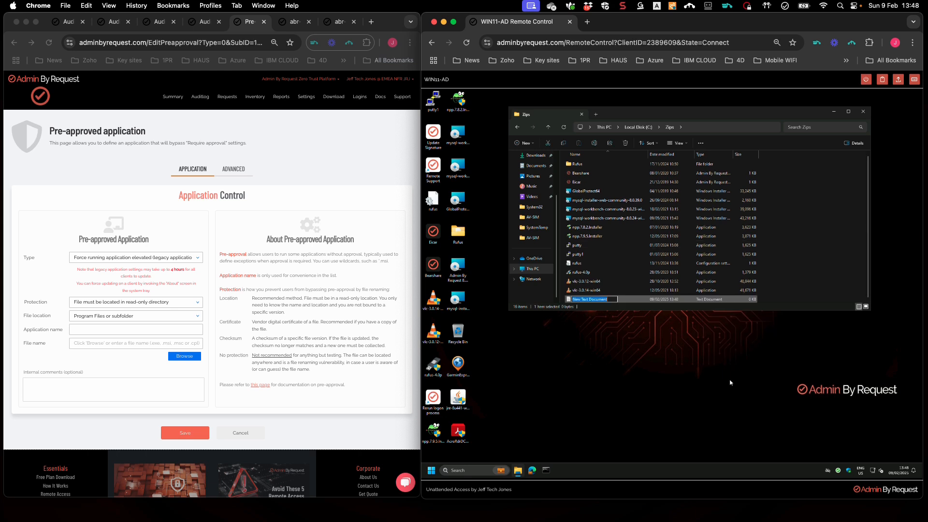
click(743, 303)
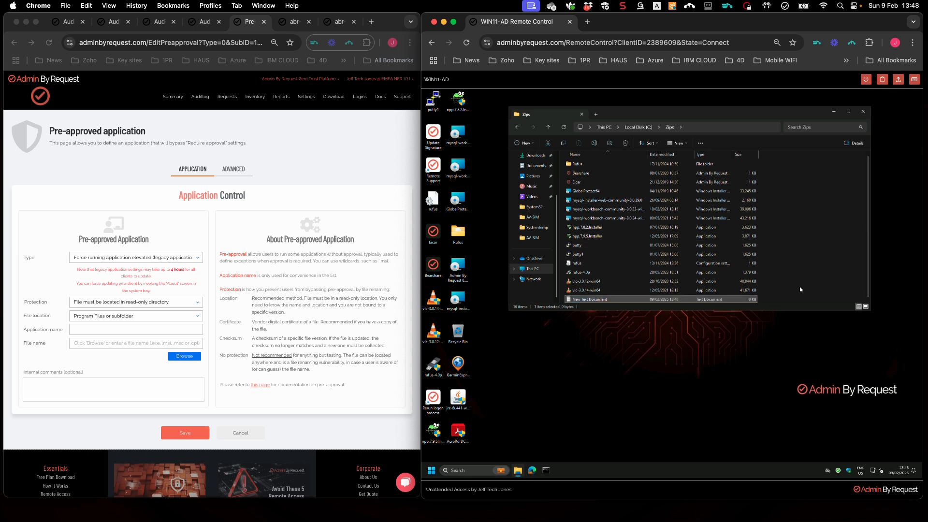
click(189, 301)
click(189, 301)
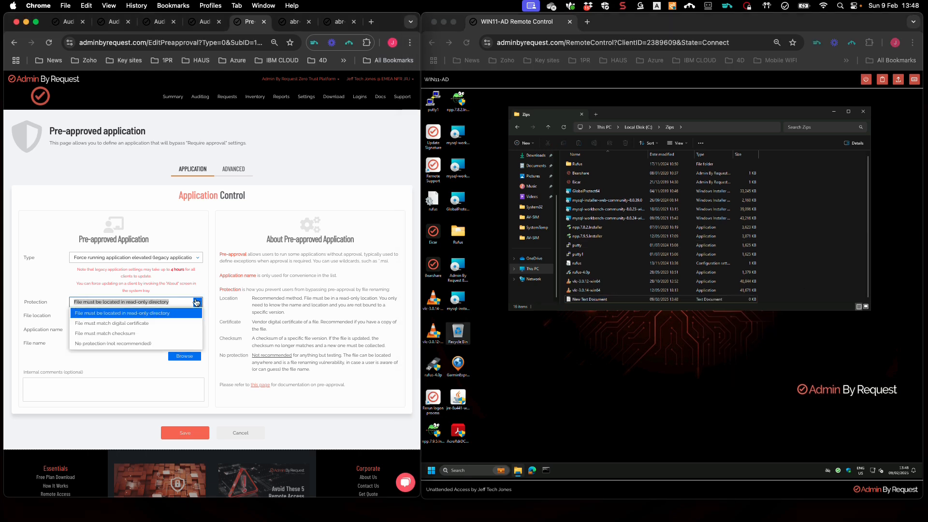
click(150, 343)
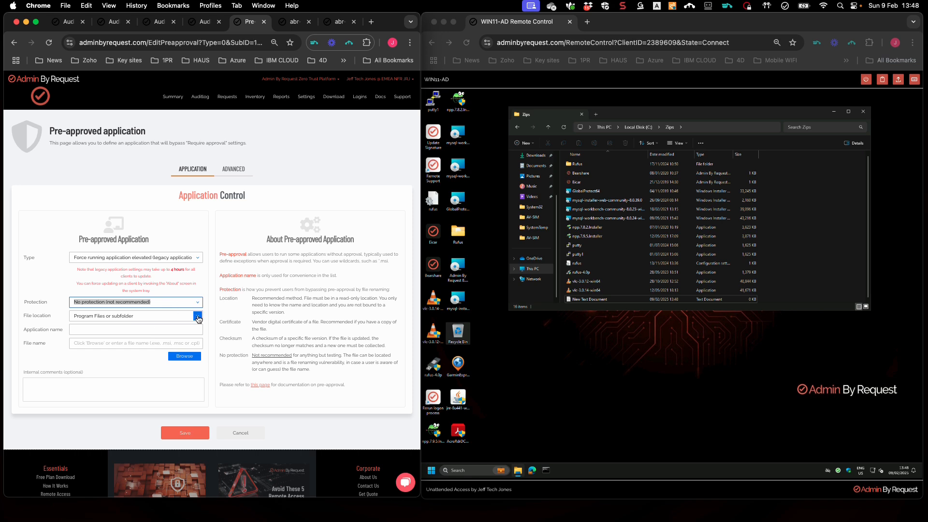
click(243, 436)
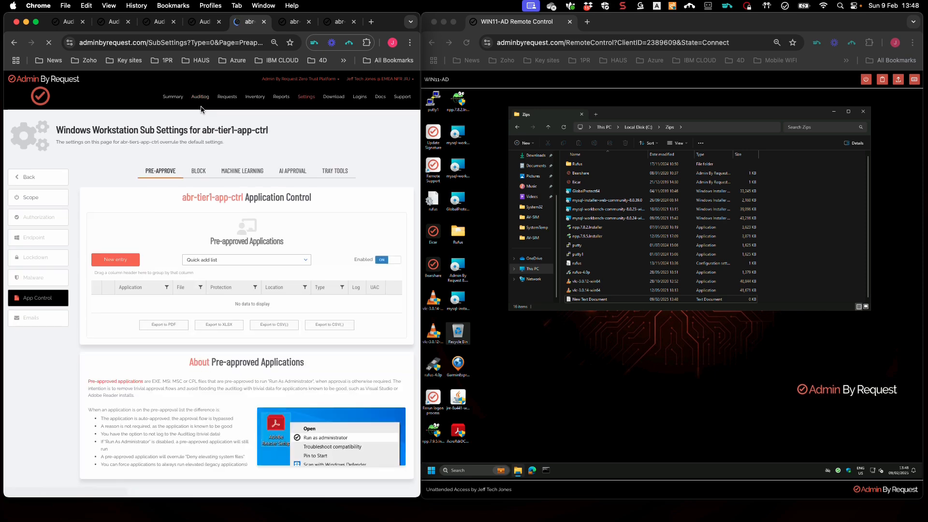
Search the application filter of the Run As Admin audit log for ssh, and clear the filter text
click(201, 98)
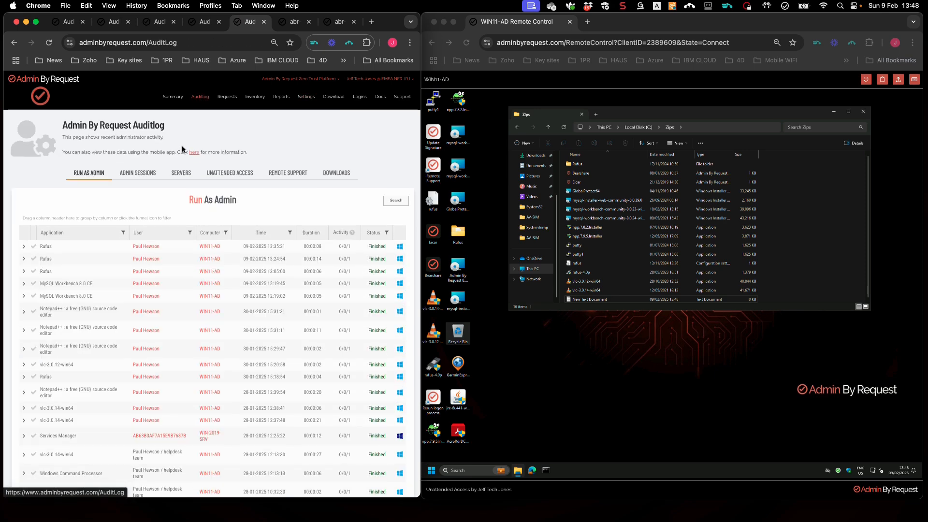
click(125, 234)
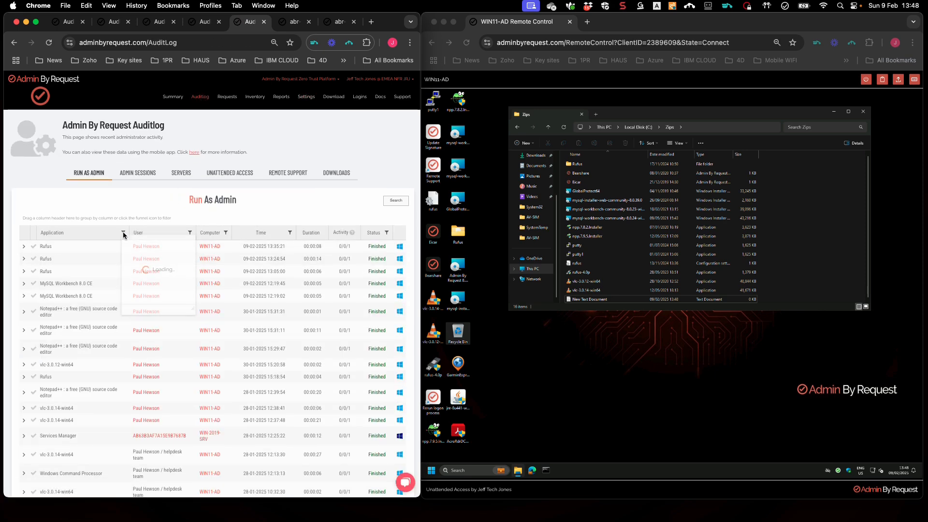
text(ssh)
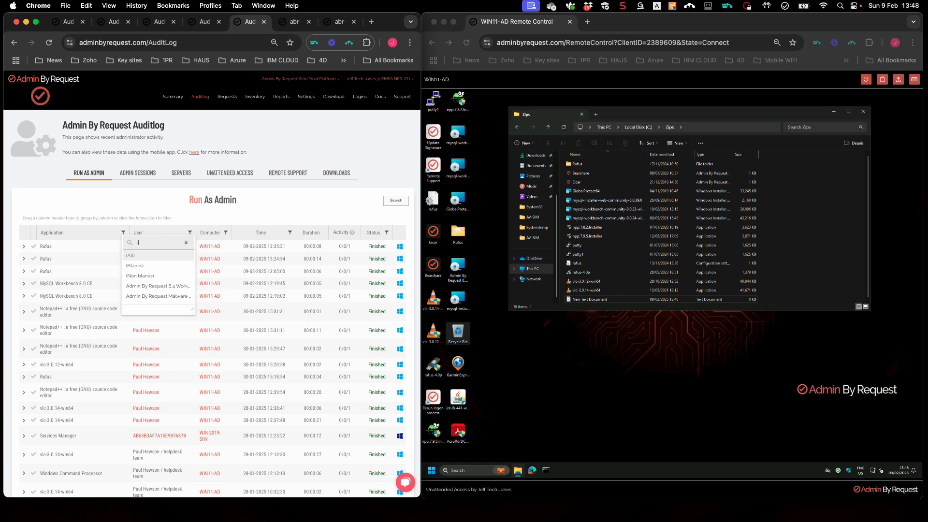
key(BackSpace)
key(BackSpace)
key(BackSpace)
text(pul)
key(BackSpace)
key(BackSpace)
key(BackSpace)
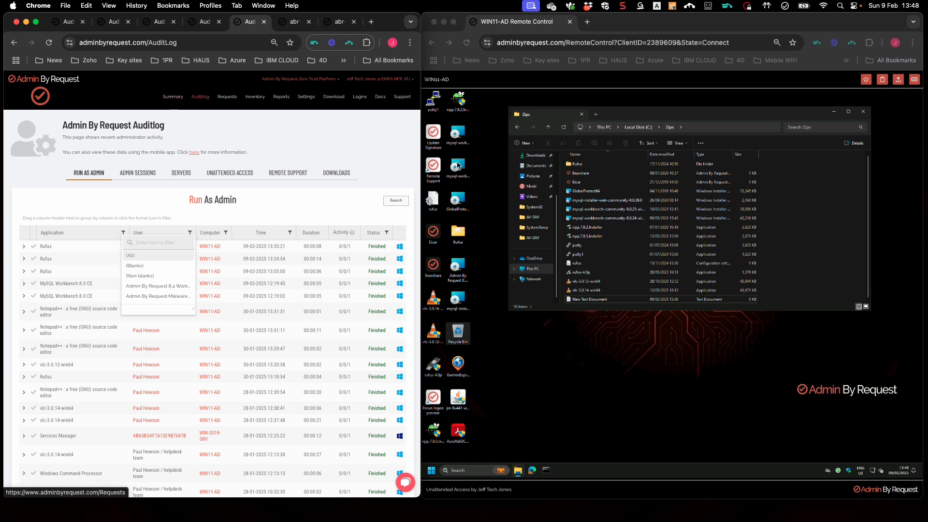
Request administrator access for putty in the Zips folder with the reason "force elevate test audit log entry"
right_click(579, 248)
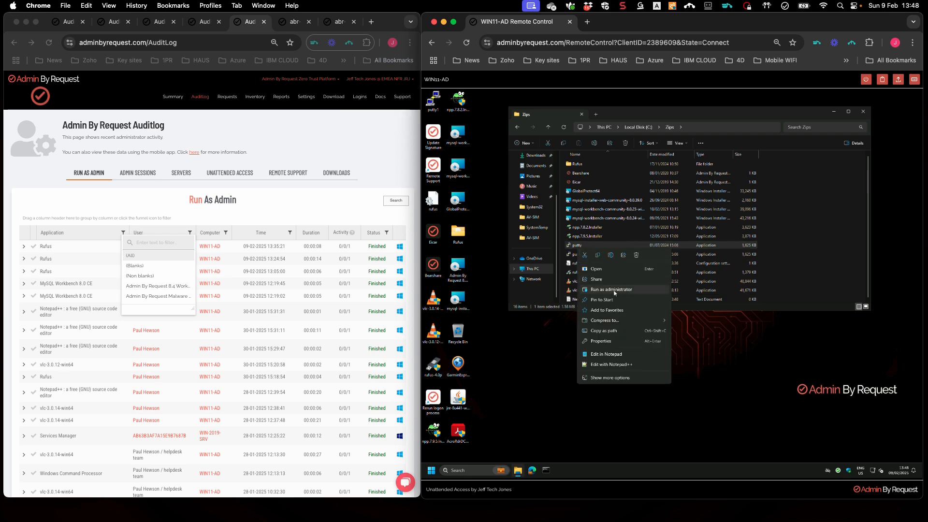
click(642, 289)
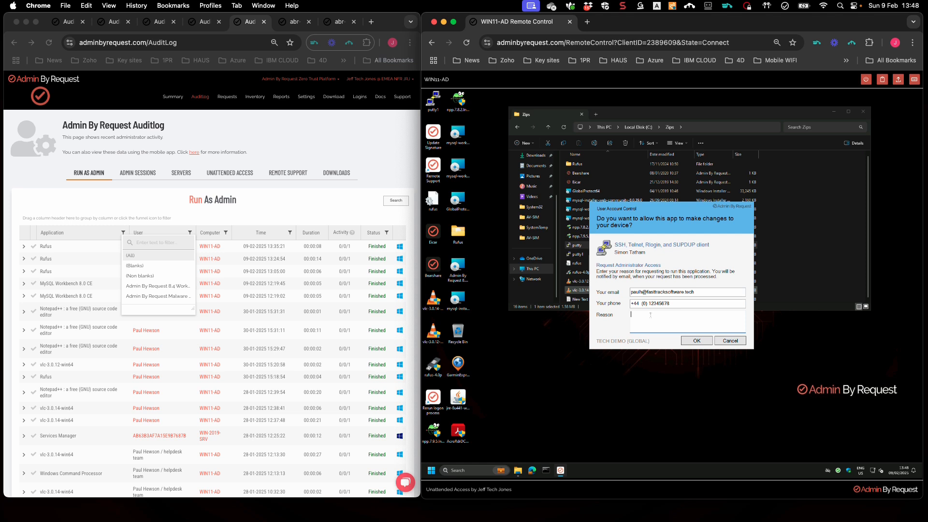
text(force elevate test audit log )
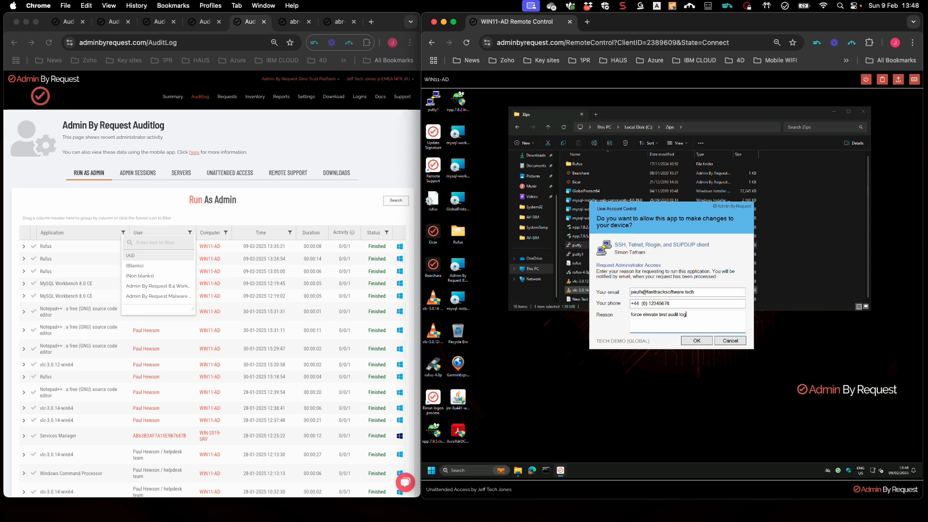
text(entry)
click(696, 341)
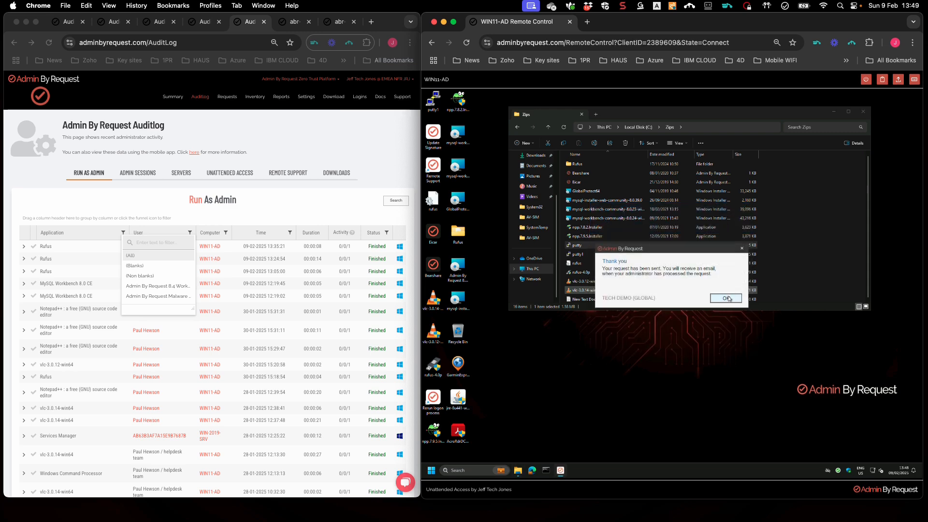
click(728, 299)
Approve the pending request from WIN11-AD to run putty.exe in the Admin By Request portal
click(292, 126)
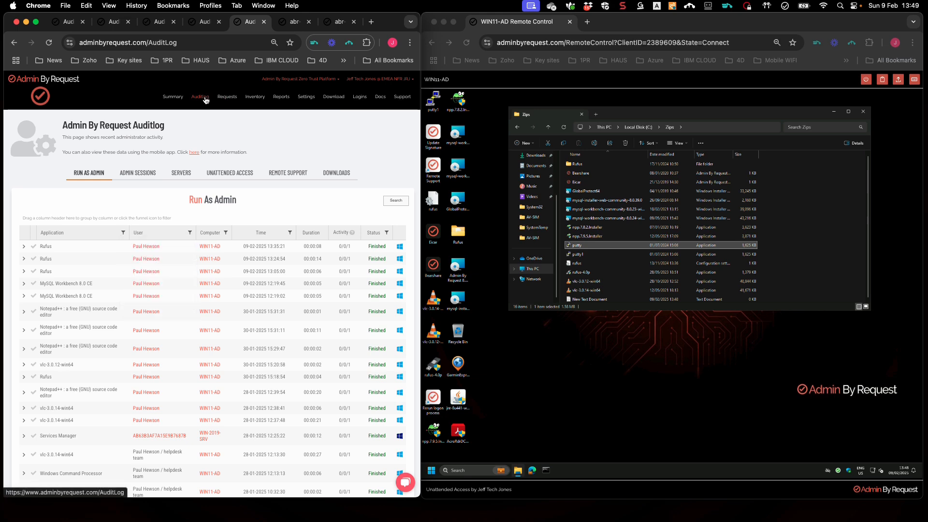
click(228, 98)
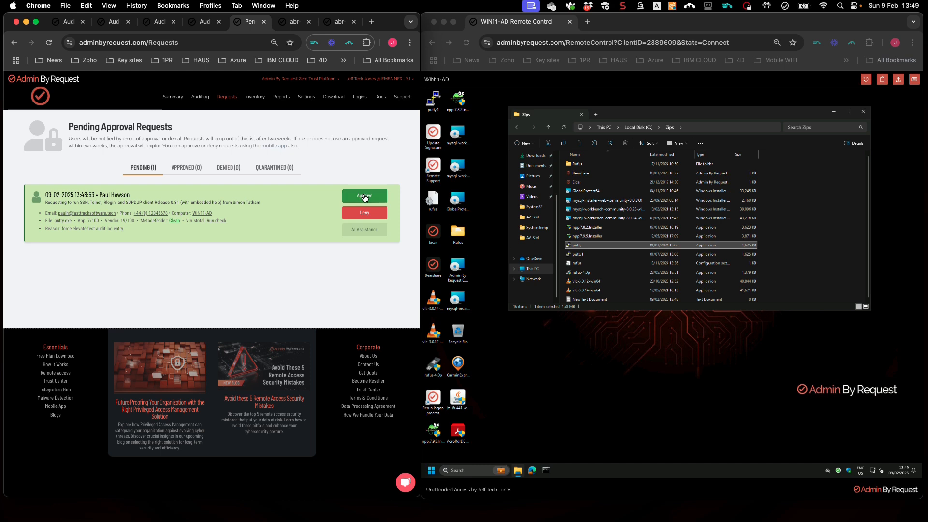
click(365, 197)
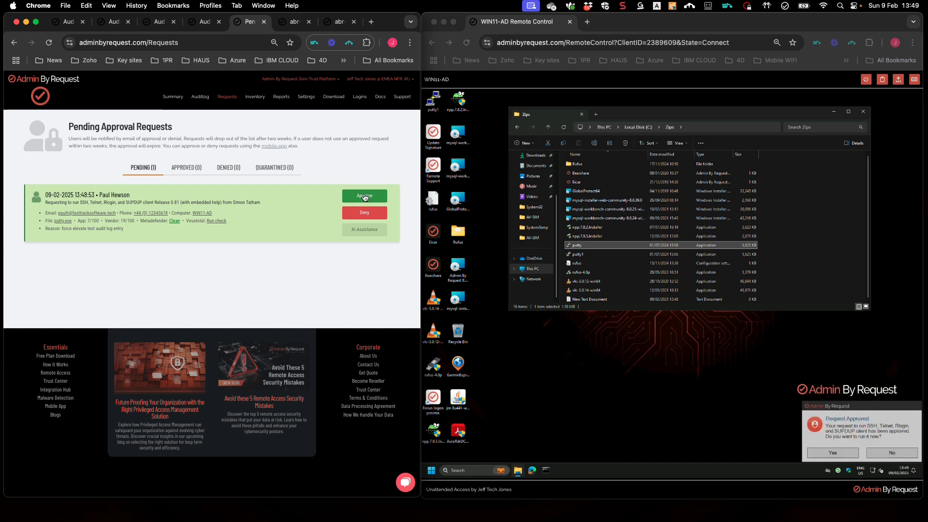
Run the approved SSH, Telnet, Rlogin, and SUPDUP client on WIN11-AD and close its window
click(832, 459)
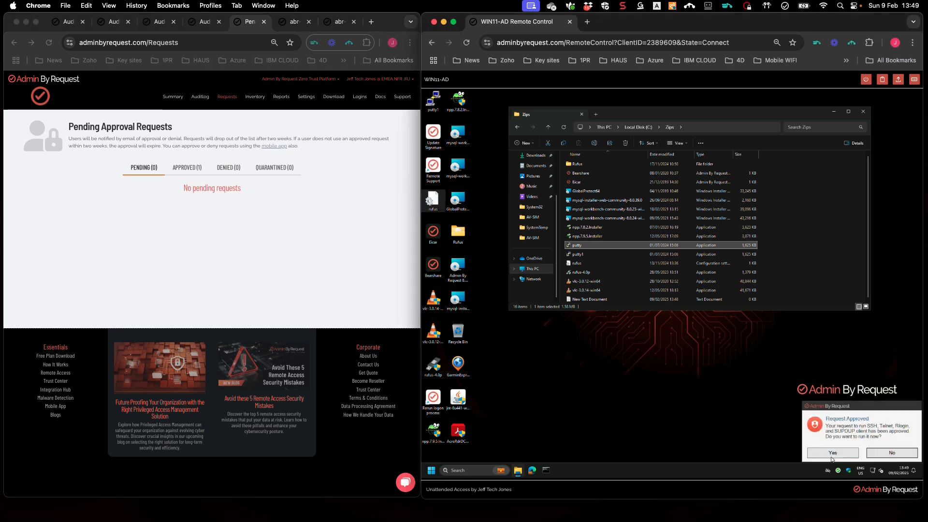
click(832, 457)
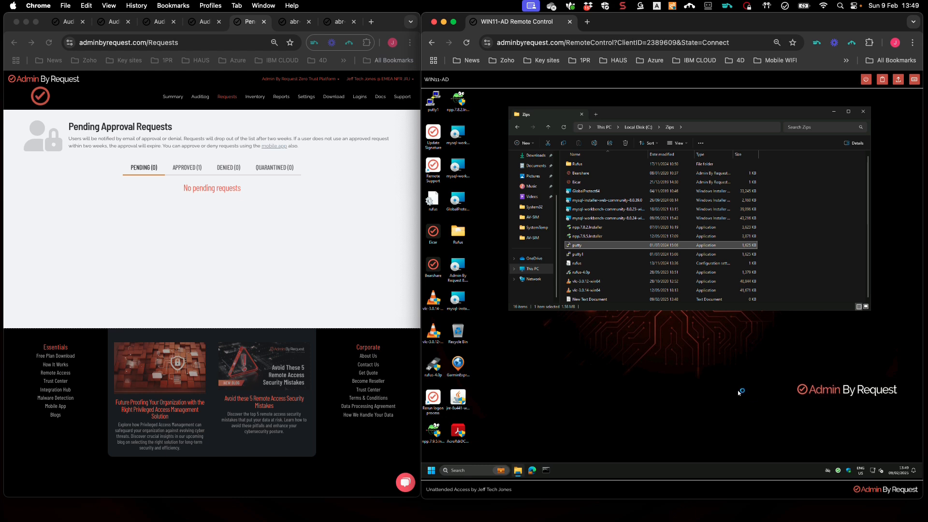
click(738, 347)
Start a file pre-approval from the newest audit log entry for SSH, Telnet, Rlogin, and SUPDUP client
click(203, 99)
click(201, 99)
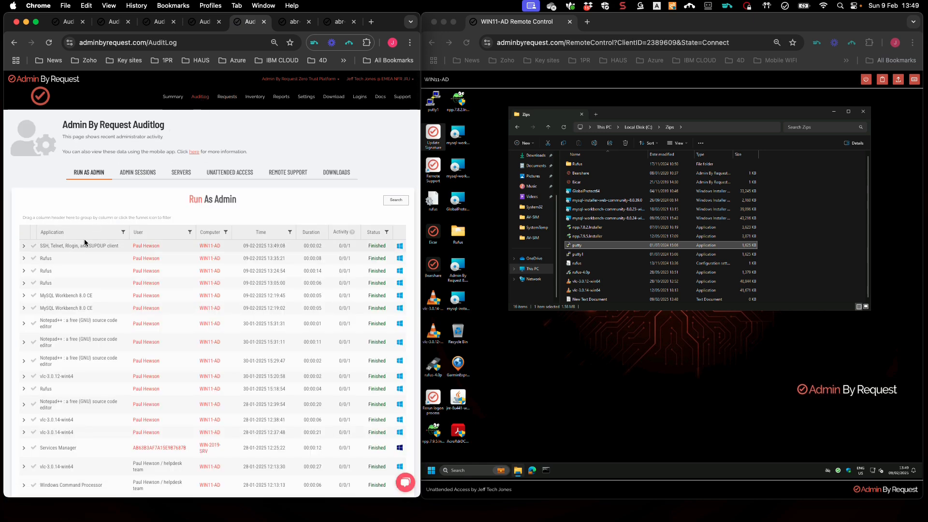
click(24, 246)
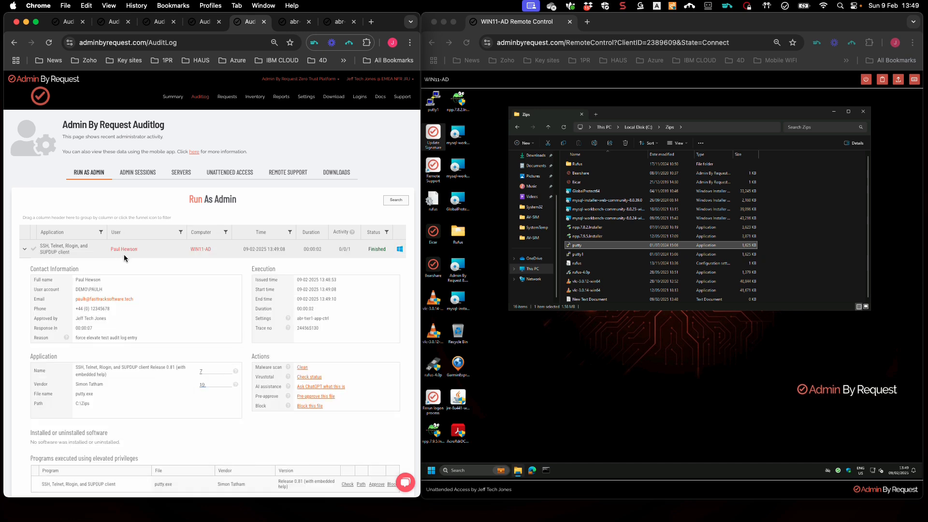
scroll(124, 254, down, 3)
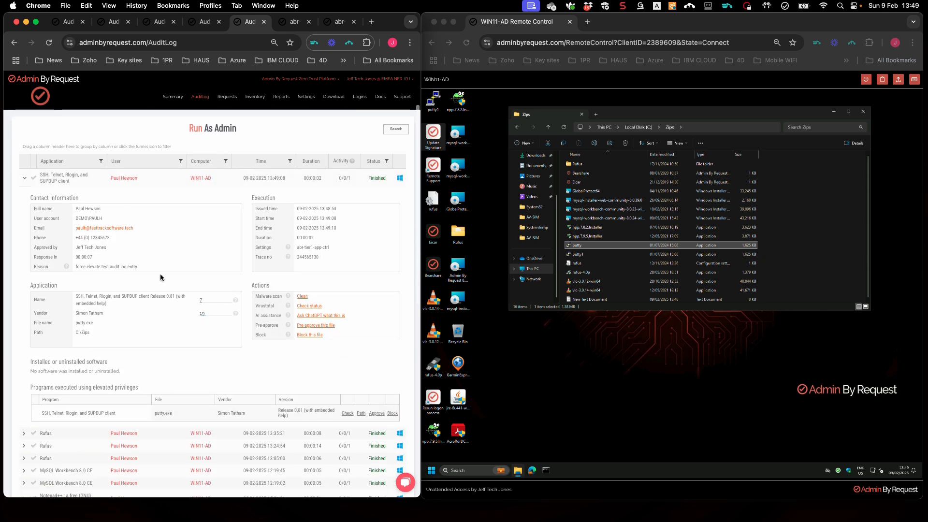
click(301, 326)
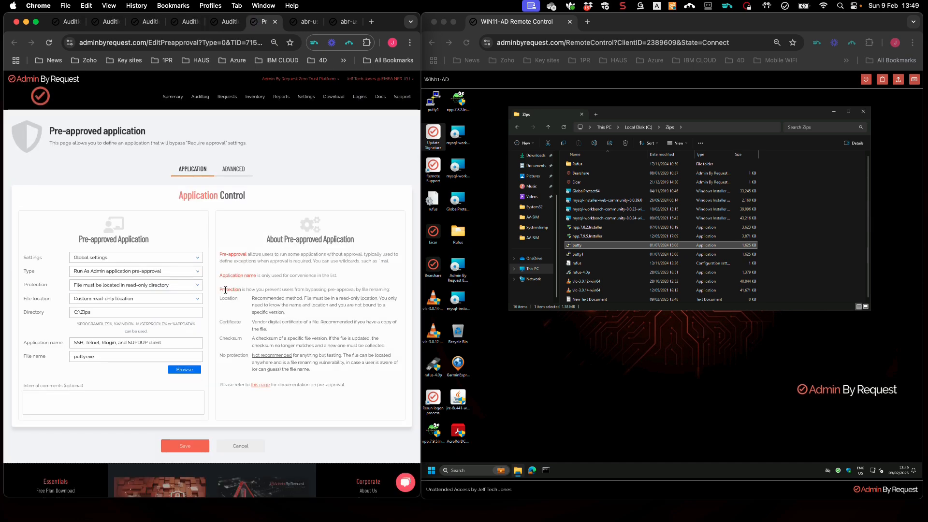
Assign the putty.exe pre-approval to the abr-tier1-app-ctrl settings and set its type to Force running application elevated (legacy application)
click(196, 259)
click(151, 288)
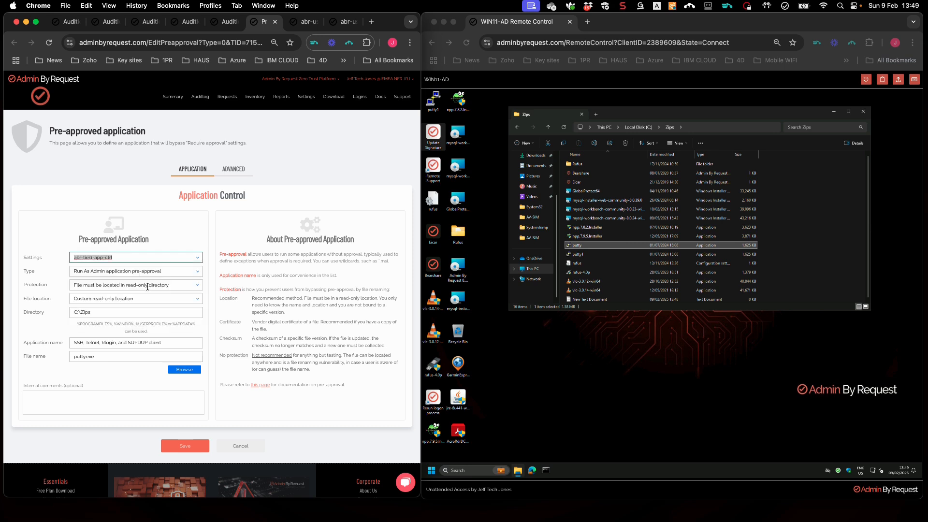
click(196, 271)
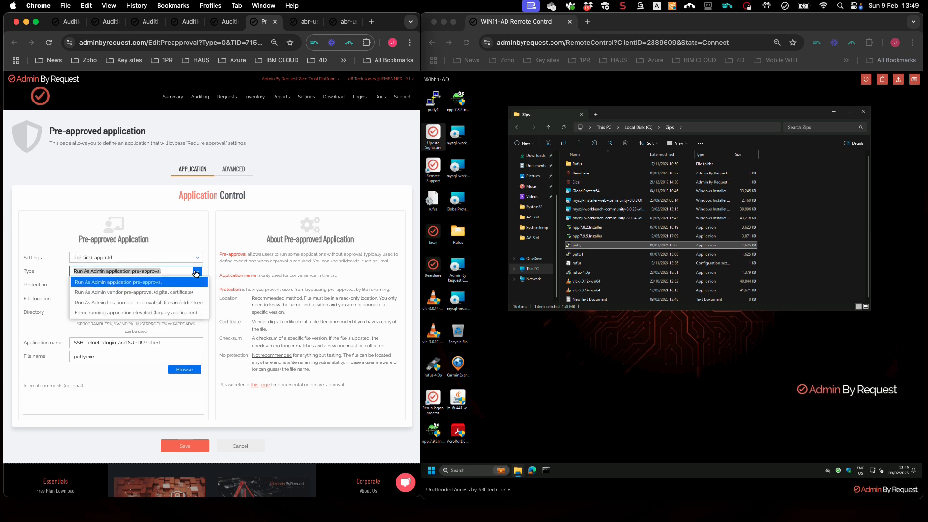
click(153, 312)
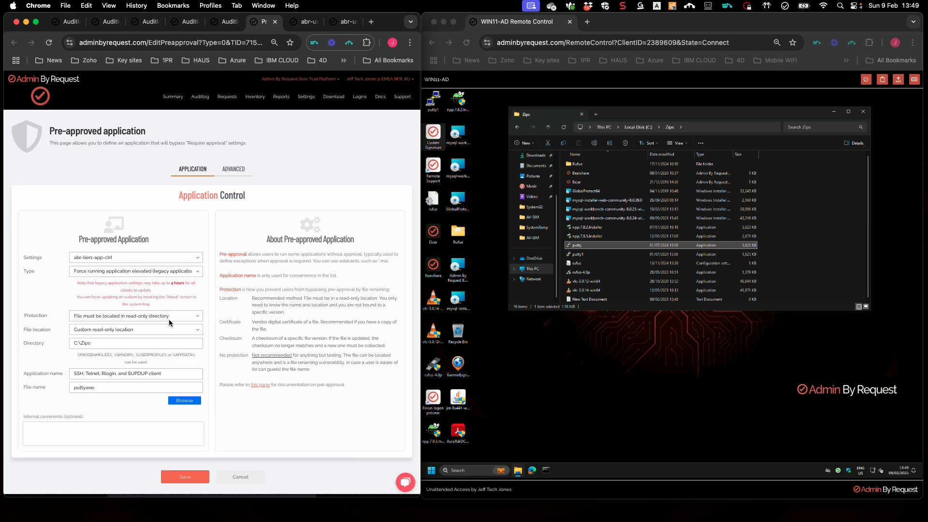
Set the putty.exe entry's protection to File must match checksum and save the pre-approval
click(192, 319)
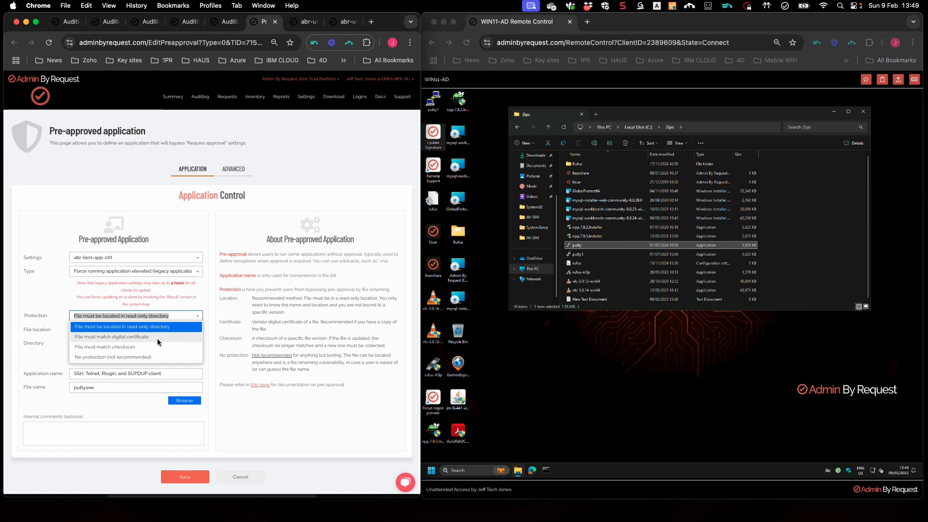
click(161, 346)
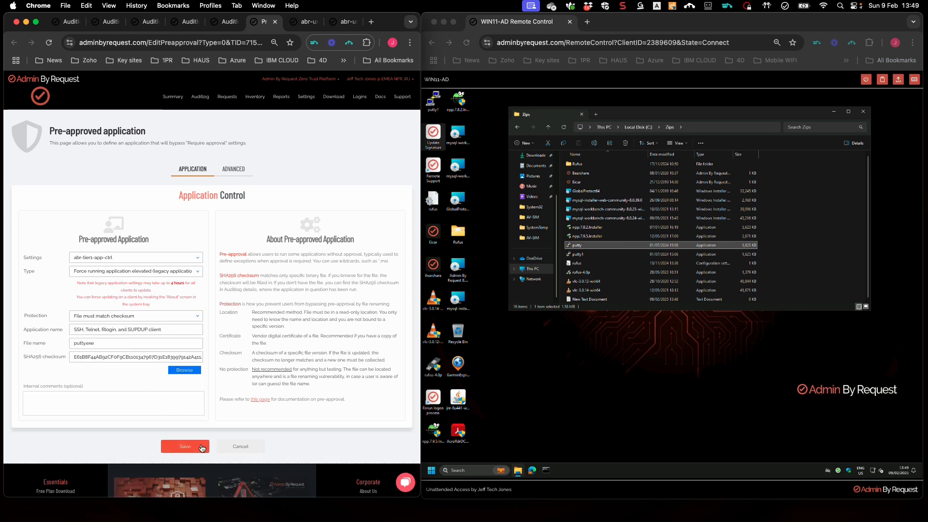
click(183, 448)
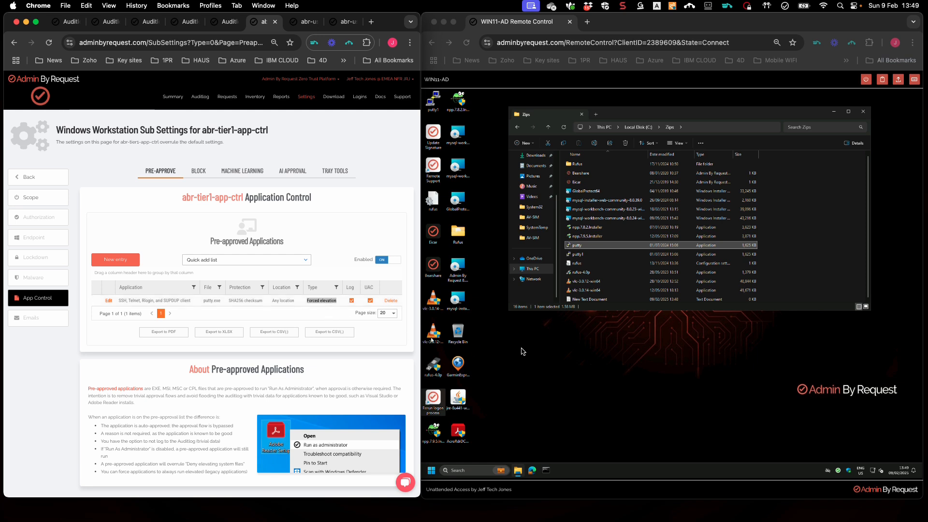
Open putty normally from the Zips folder on WIN11-AD and decline the User Account Control request
click(553, 357)
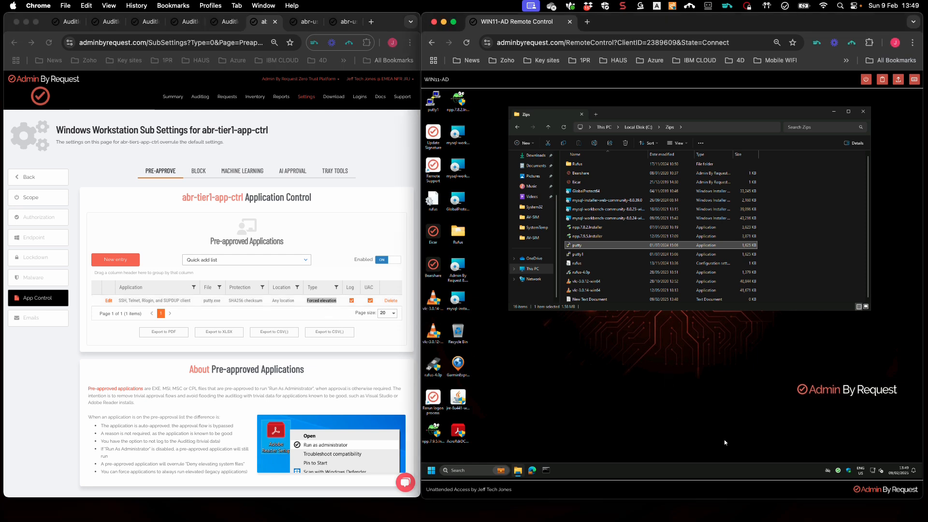
click(837, 471)
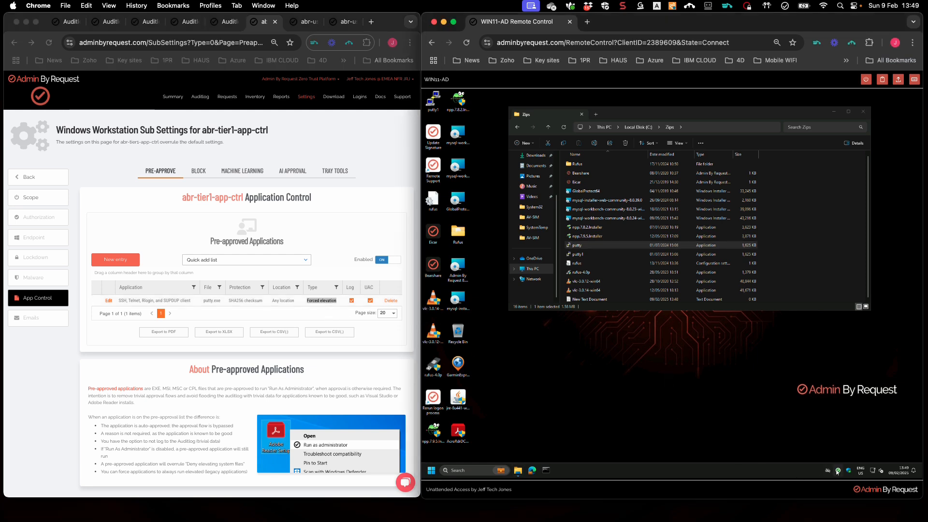
click(580, 245)
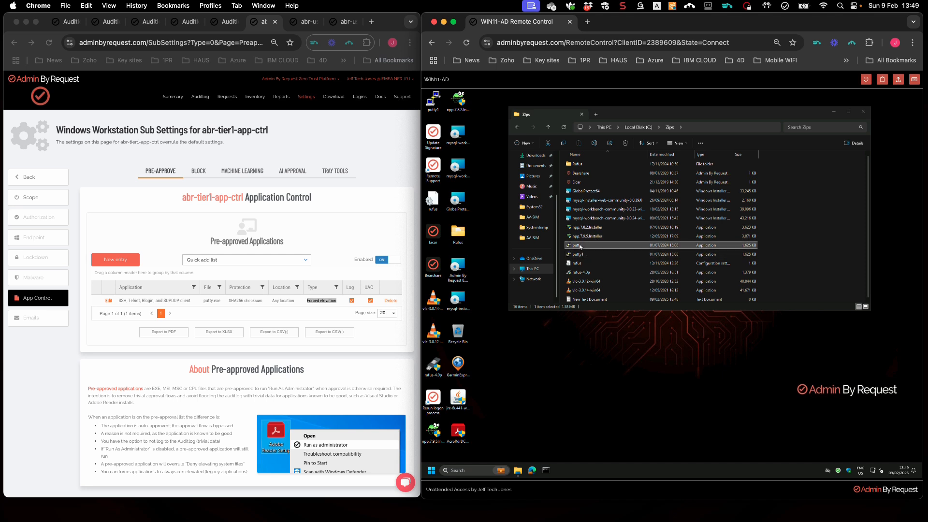
double_click(580, 246)
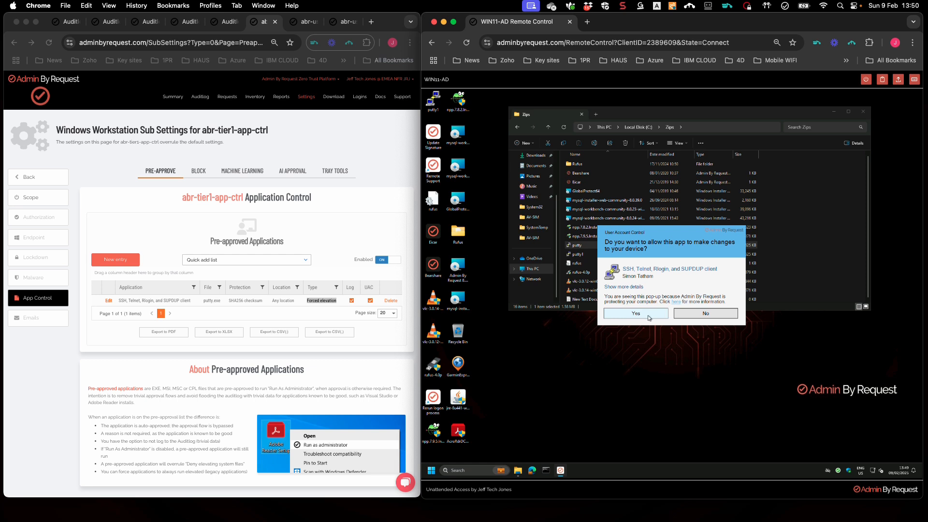
click(702, 314)
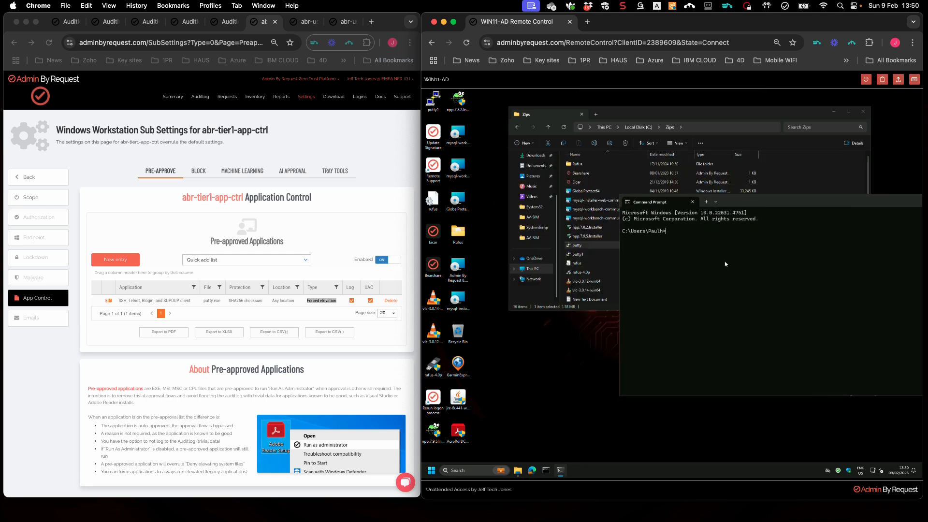
Change the Command Prompt working directory on WIN11-AD to c:\zips
text(cd c:zips)
key(Return)
text(cd c:\zips)
key(Return)
Run putty.exe from the c:\Zips prompt, accept the User Account Control request, and move the PuTTY Configuration window clear of the command output
text(putty.exe)
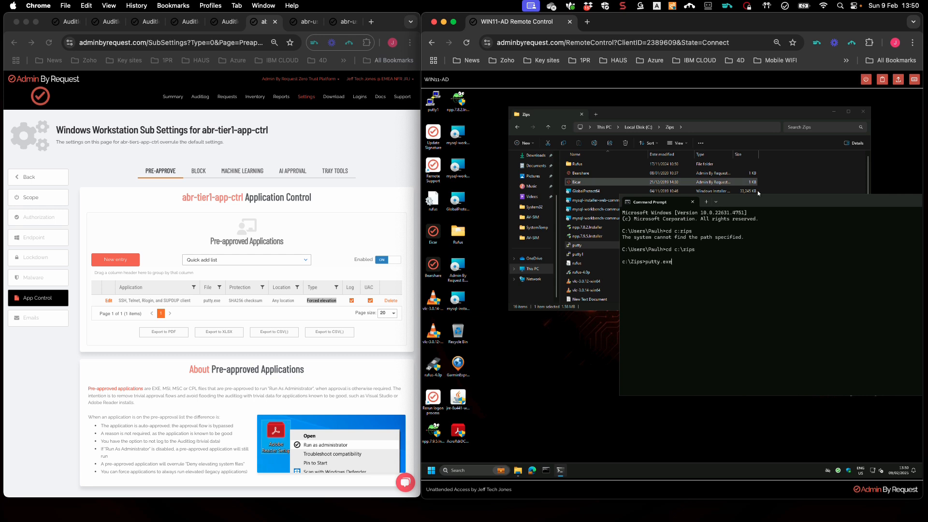
drag(696, 202, 521, 197)
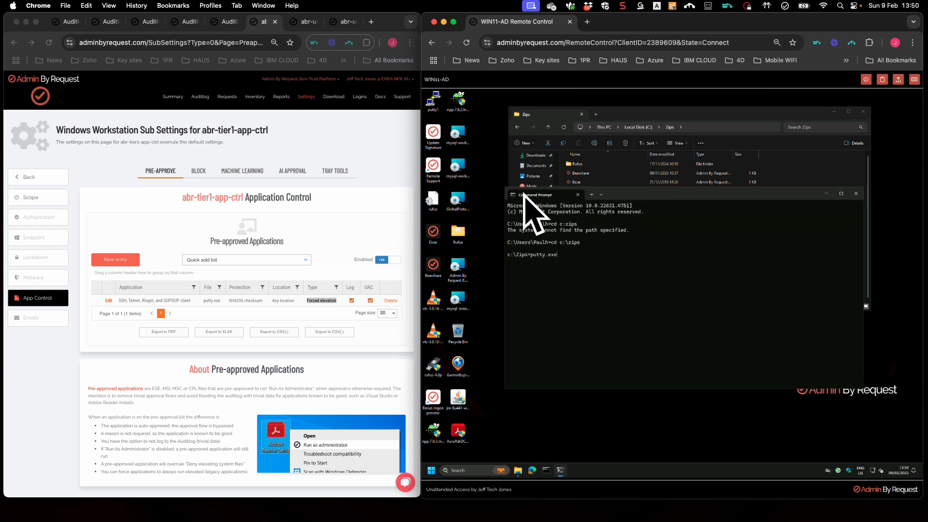
key(Return)
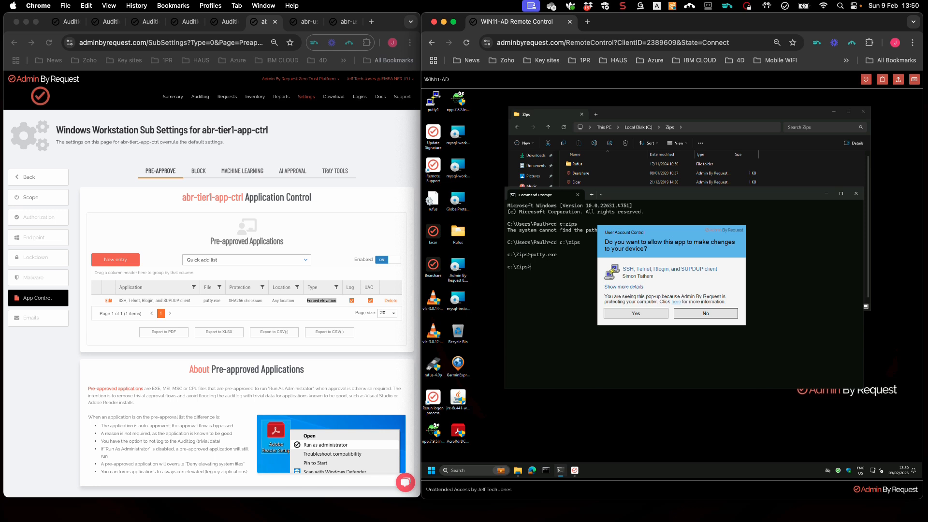
click(632, 313)
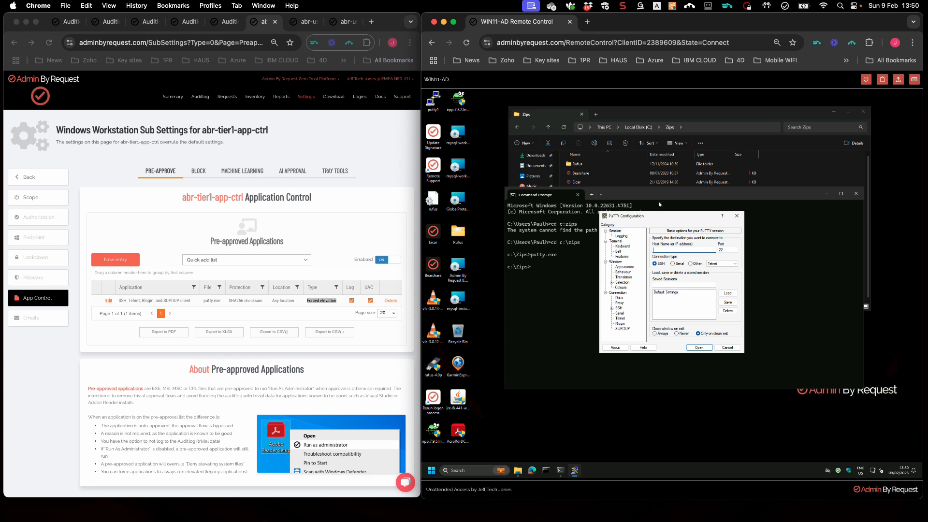
drag(656, 221, 774, 263)
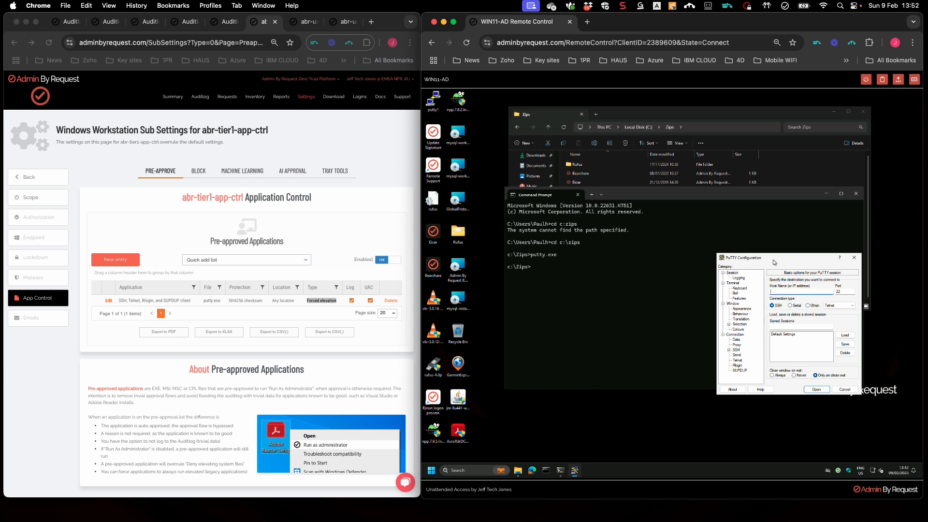
Delete the putty.exe forced-elevation entry from the abr-tier1-app-ctrl pre-approved applications and confirm the removal
click(375, 364)
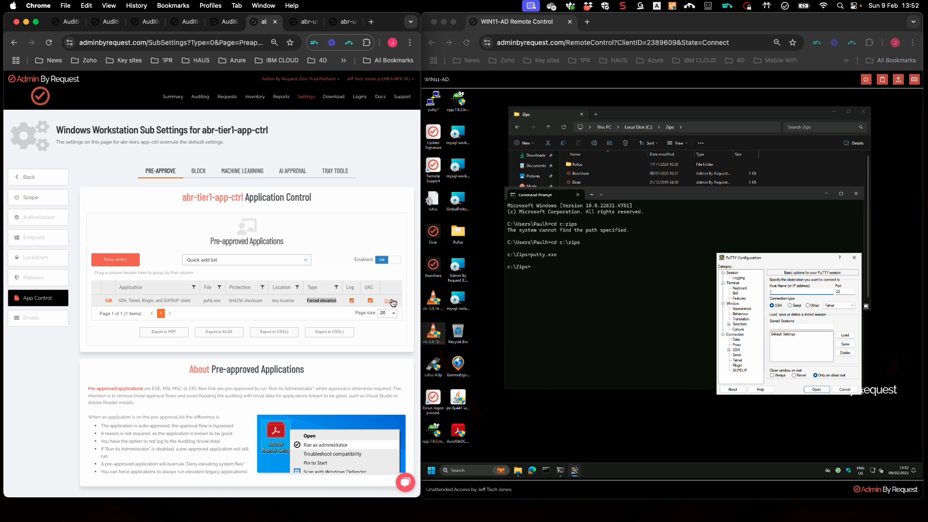
click(391, 301)
click(292, 100)
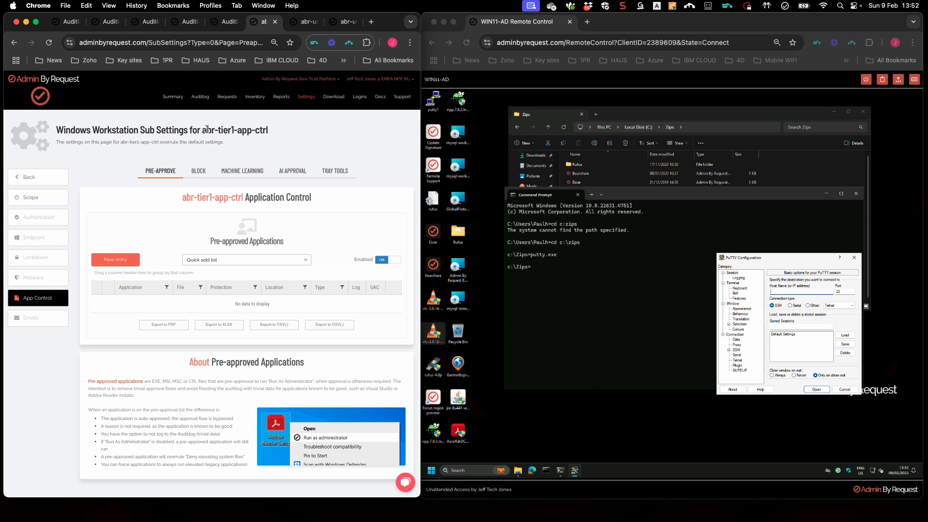
drag(201, 129, 292, 136)
click(294, 139)
click(433, 233)
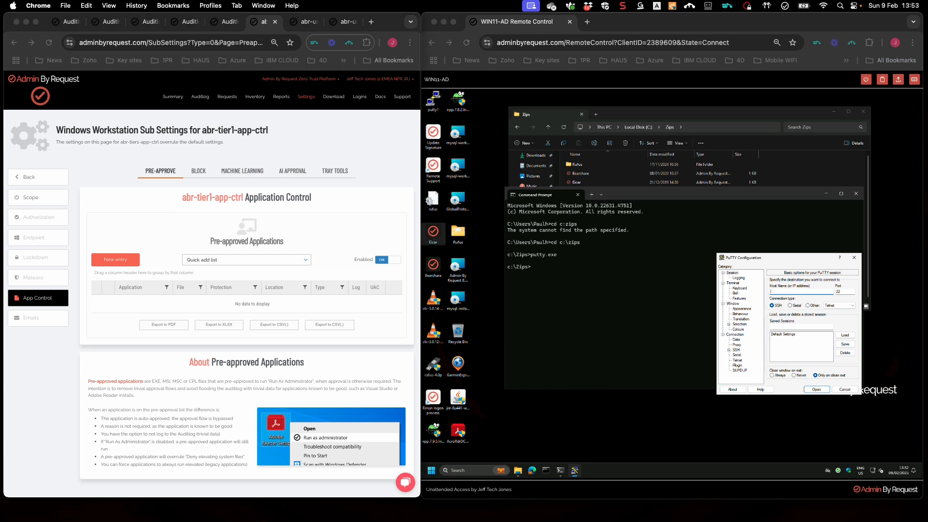